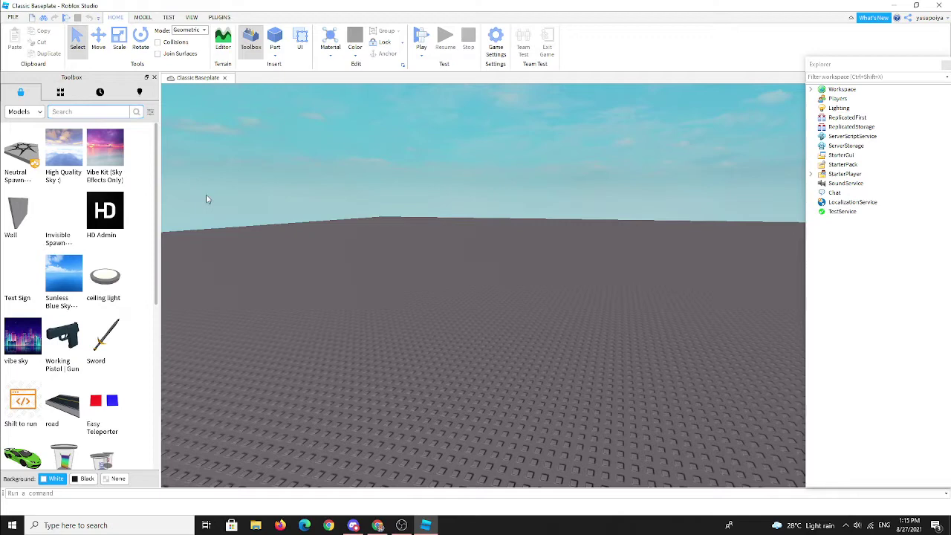
# Load the avatar for the account's username with the Load Character plugin and spawn it as R6
pyautogui.click(219, 17)
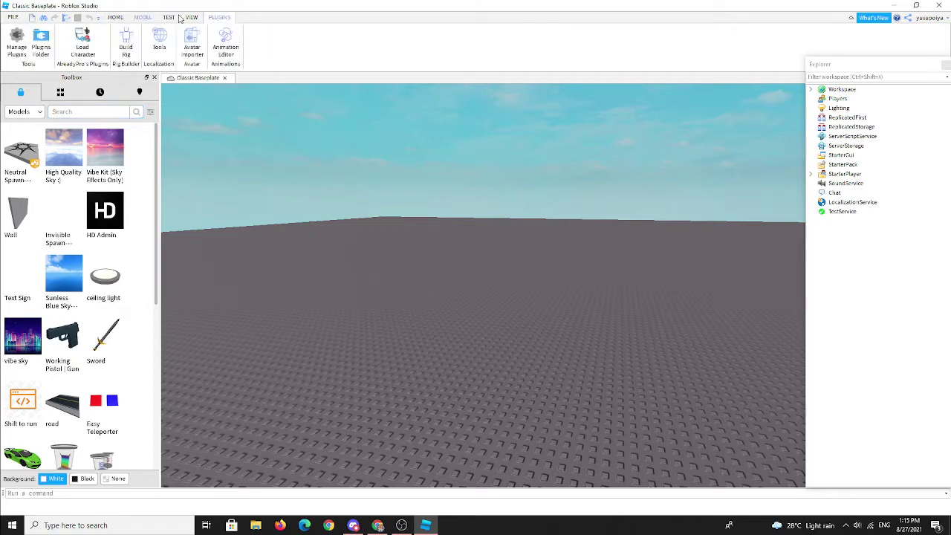
pyautogui.click(90, 50)
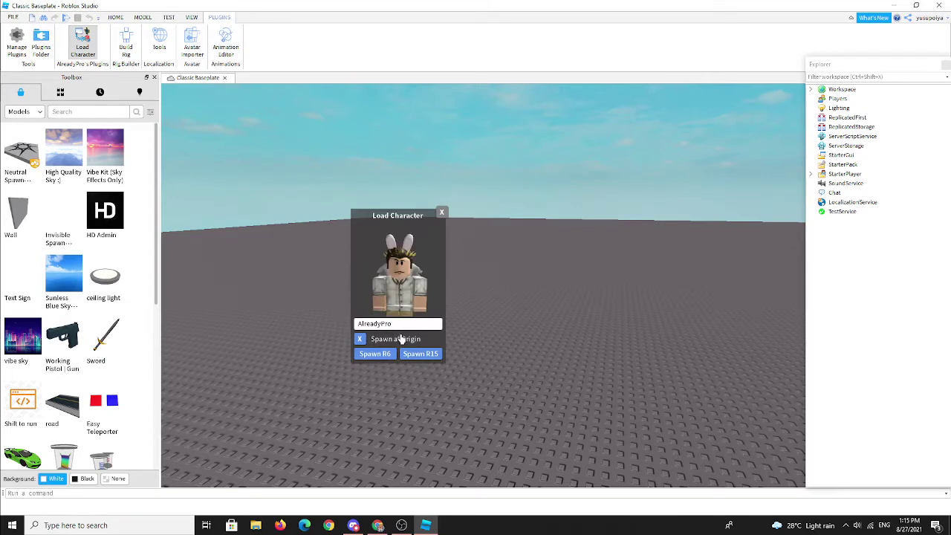
pyautogui.doubleClick(402, 324)
pyautogui.press('BackSpace')
pyautogui.write('yusupoiya')
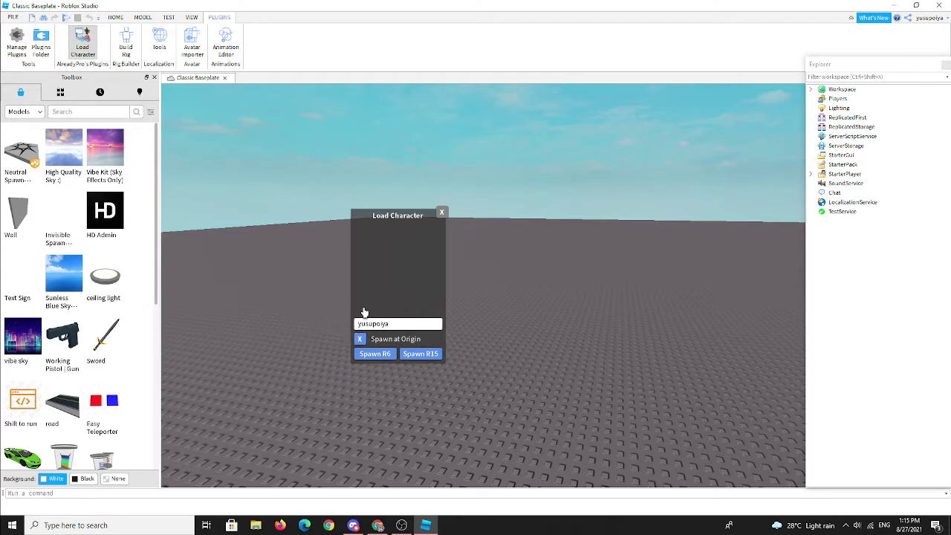
pyautogui.click(392, 354)
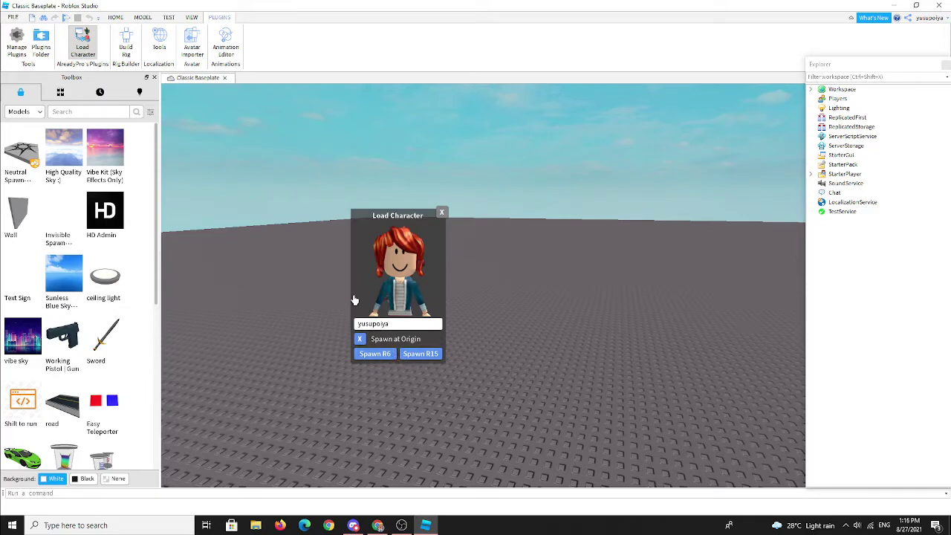
# Close the Load Character window and examine the spawned character on the baseplate
pyautogui.press('w')
pyautogui.moveTo(578, 335); pyautogui.dragTo(560, 333, button='right')
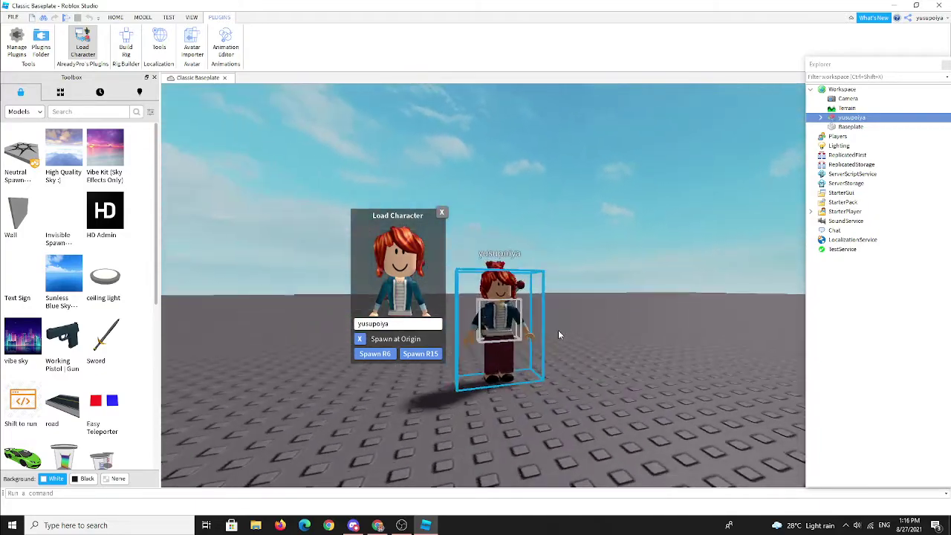
pyautogui.press('w')
pyautogui.press('s')
pyautogui.click(442, 213)
pyautogui.scroll(3, 518, 269)
pyautogui.moveTo(478, 248); pyautogui.dragTo(487, 281, button='right')
pyautogui.scroll(-3, 518, 268)
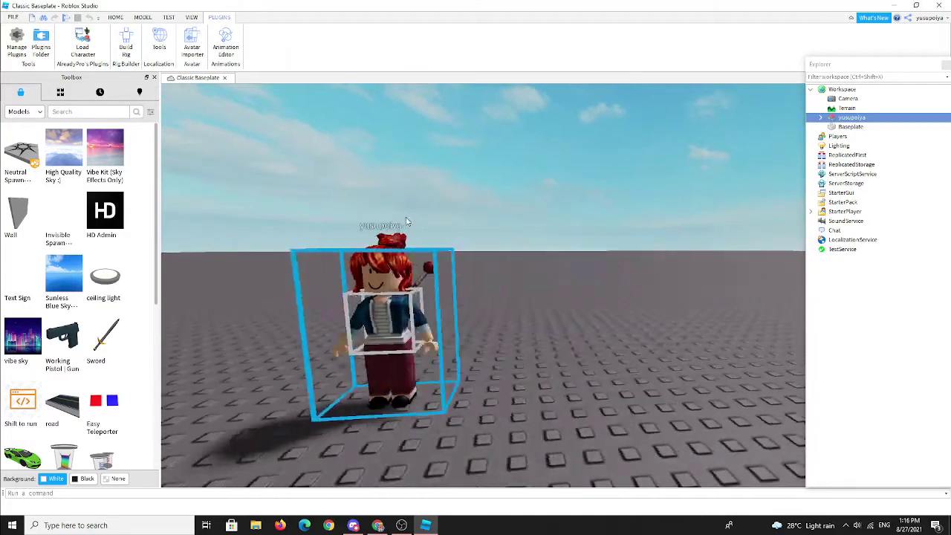
pyautogui.press('d')
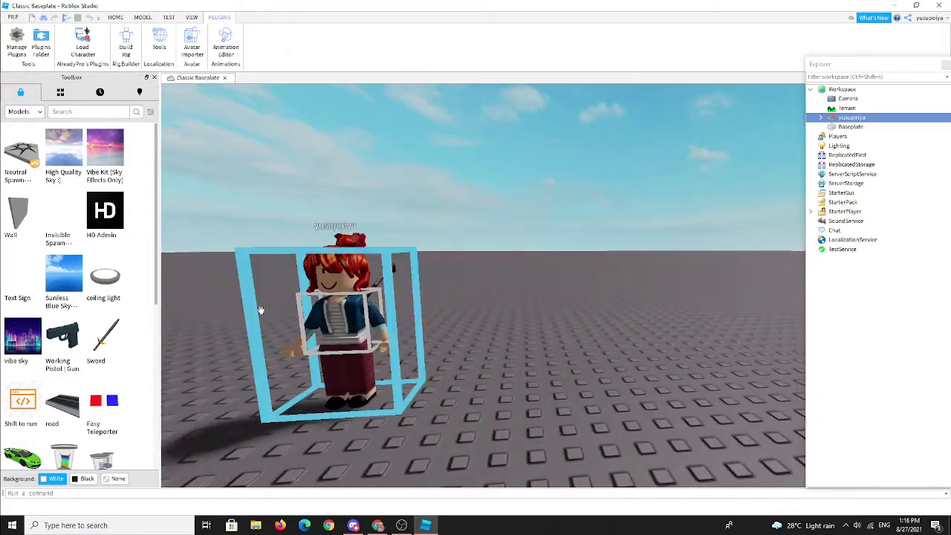
pyautogui.press('a')
pyautogui.press('s')
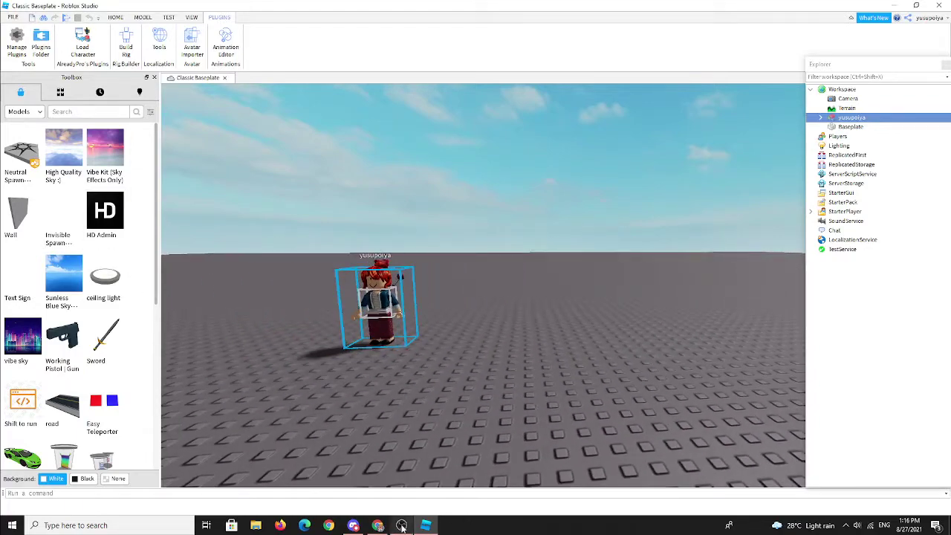
pyautogui.click(401, 525)
pyautogui.click(733, 372)
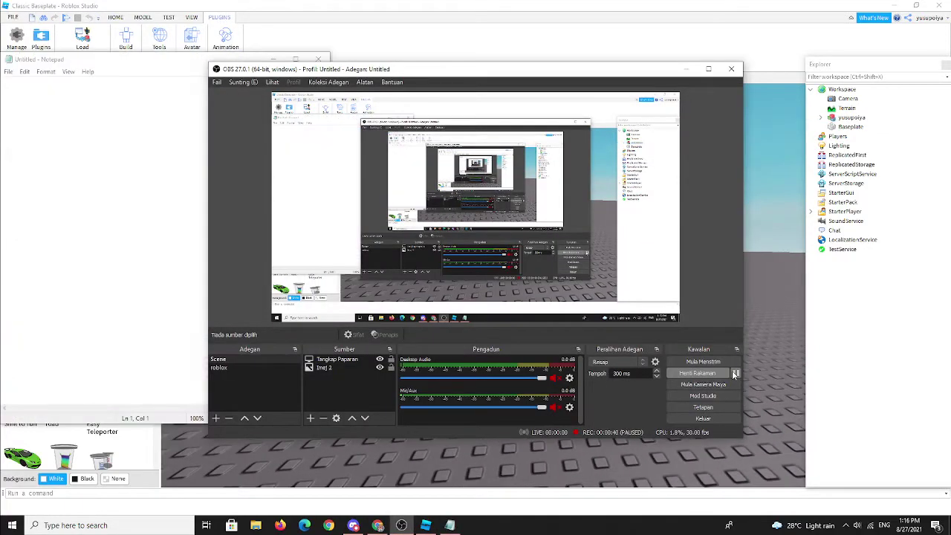
pyautogui.click(753, 359)
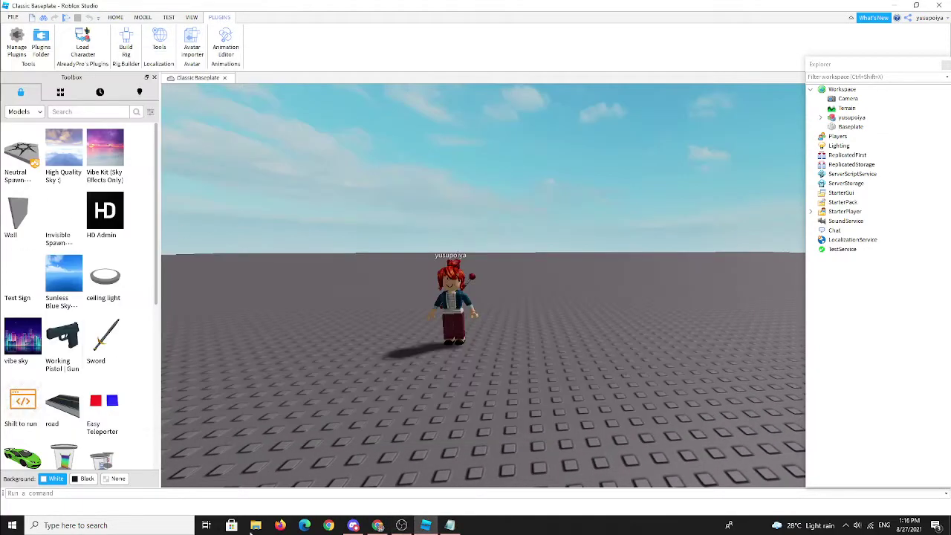
# Switch to Notepad, write "so u need go plugins and u can see load player", and minimize the note
pyautogui.click(449, 525)
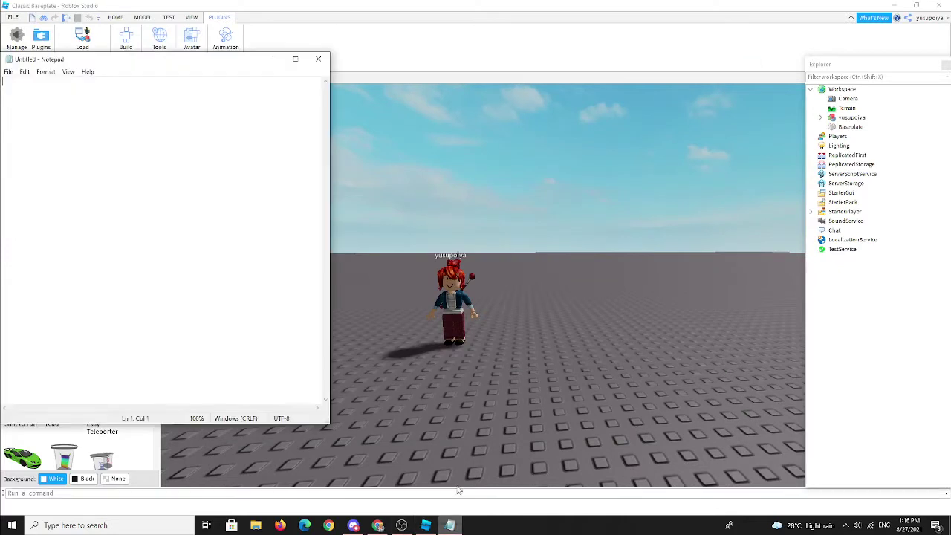
pyautogui.write('so')
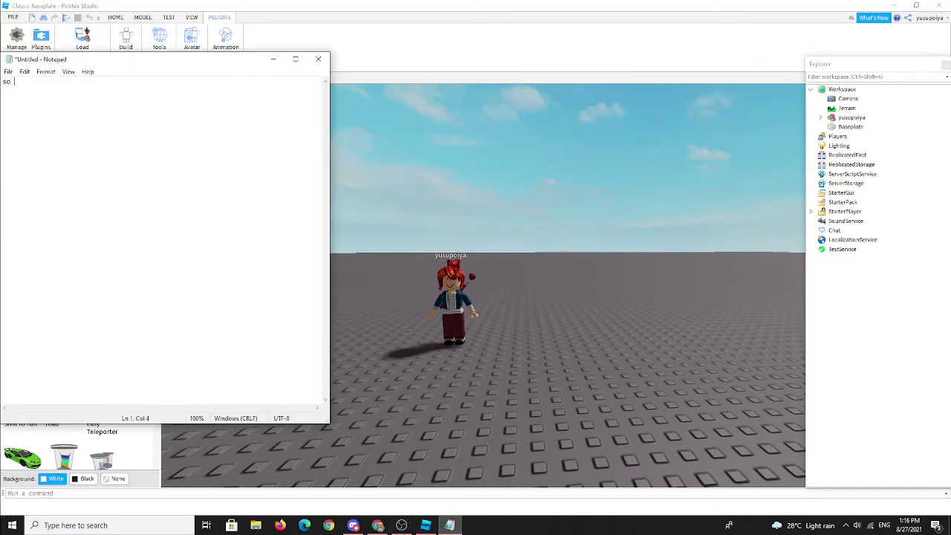
pyautogui.write(' u need go plugins and u can see load')
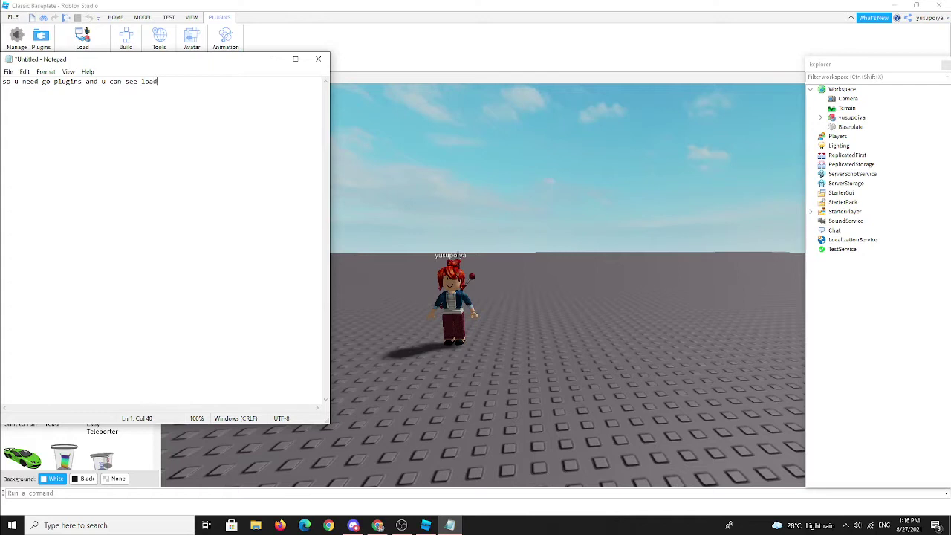
pyautogui.write(' player')
pyautogui.click(273, 59)
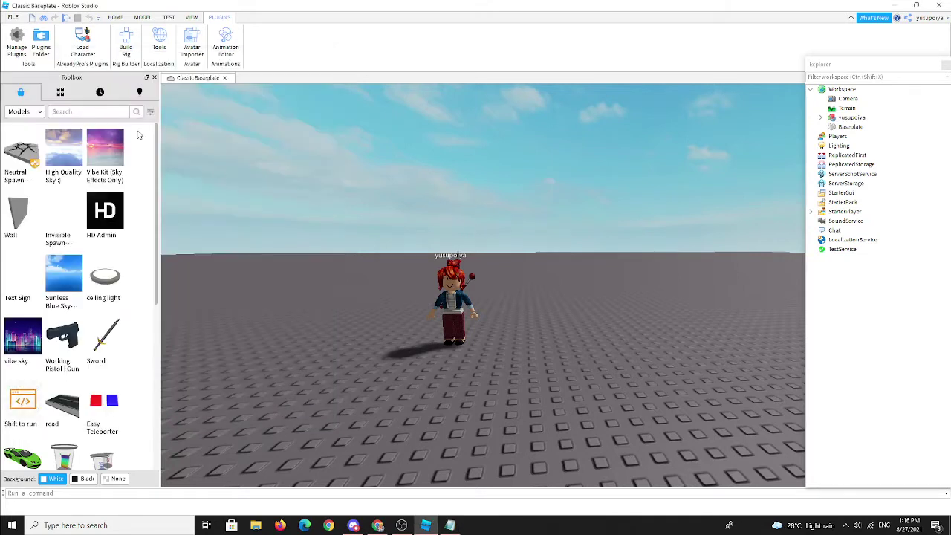
# Return to Notepad and delete the instruction about plugins and load player
pyautogui.click(450, 525)
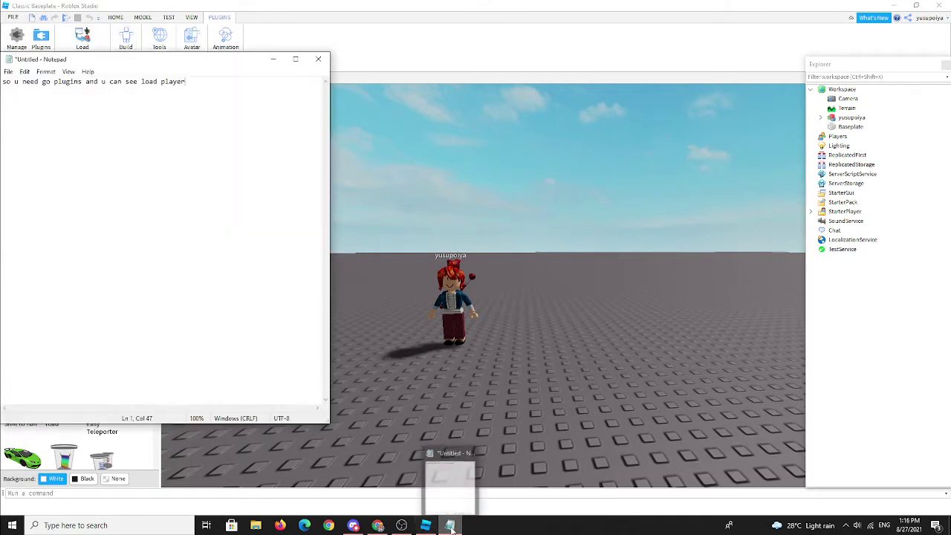
pyautogui.moveTo(185, 82); pyautogui.dragTo(160, 90)
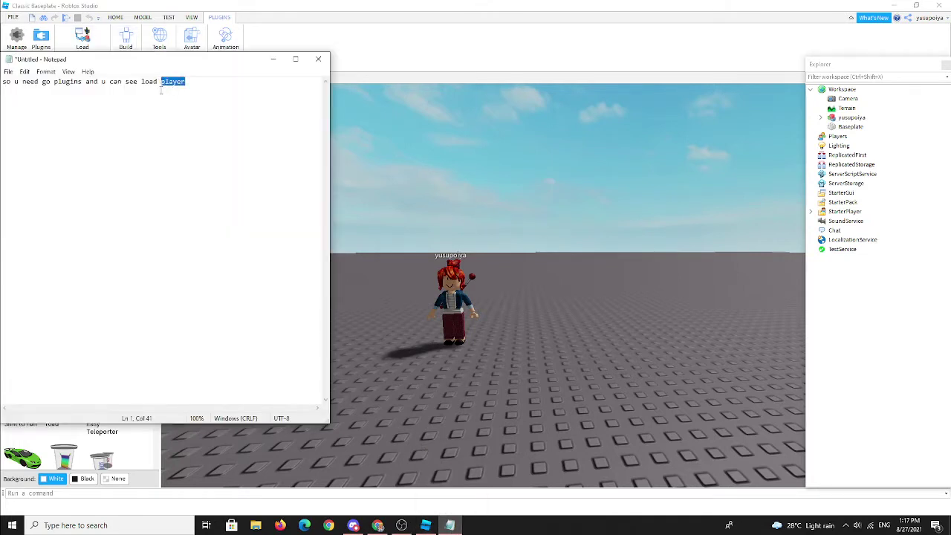
pyautogui.write('carerte')
pyautogui.press('BackSpace')
pyautogui.press('BackSpace')
pyautogui.press('BackSpace')
pyautogui.press('BackSpace')
pyautogui.press('BackSpace')
pyautogui.press('BackSpace')
pyautogui.press('BackSpace')
pyautogui.press('BackSpace')
pyautogui.press('BackSpace')
pyautogui.press('BackSpace')
pyautogui.press('BackSpace')
pyautogui.press('BackSpace')
pyautogui.press('BackSpace')
pyautogui.press('BackSpace')
pyautogui.press('BackSpace')
pyautogui.press('BackSpace')
pyautogui.press('BackSpace')
pyautogui.press('BackSpace')
pyautogui.press('BackSpace')
pyautogui.press('BackSpace')
pyautogui.press('BackSpace')
pyautogui.press('BackSpace')
pyautogui.press('BackSpace')
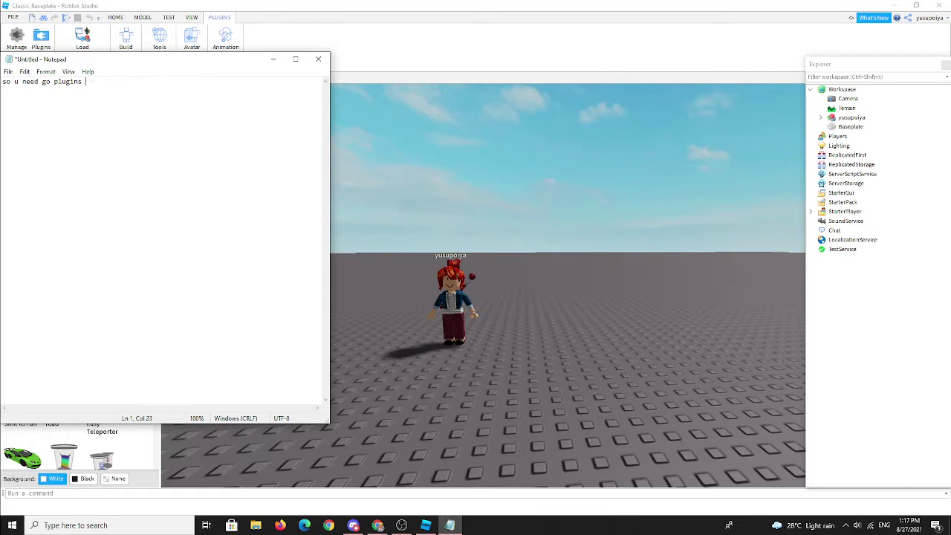
# Write "then u if u click load character u can type your username and" in the empty note
pyautogui.write('then')
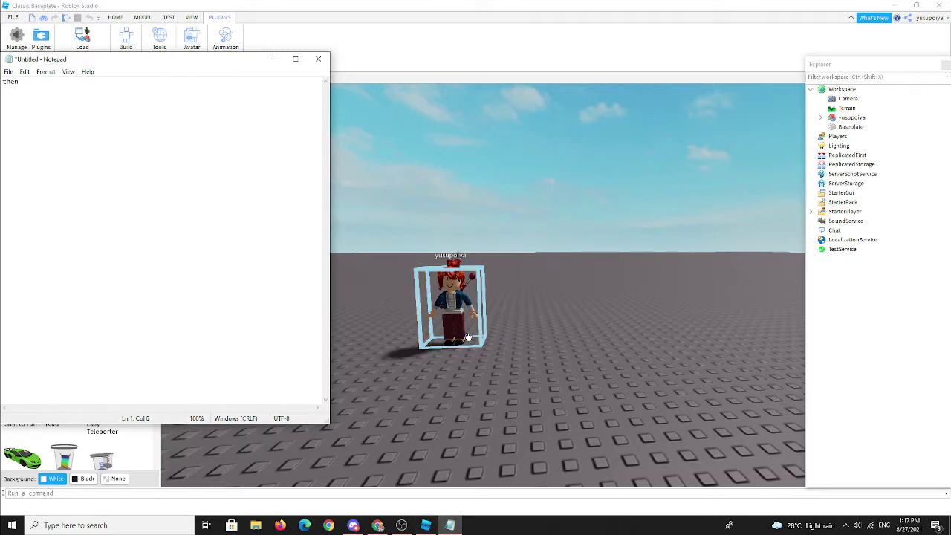
pyautogui.write(' u cs')
pyautogui.press('BackSpace')
pyautogui.press('BackSpace')
pyautogui.write('u')
pyautogui.press('BackSpace')
pyautogui.write('if u click load cro')
pyautogui.press('BackSpace')
pyautogui.press('BackSpace')
pyautogui.press('BackSpace')
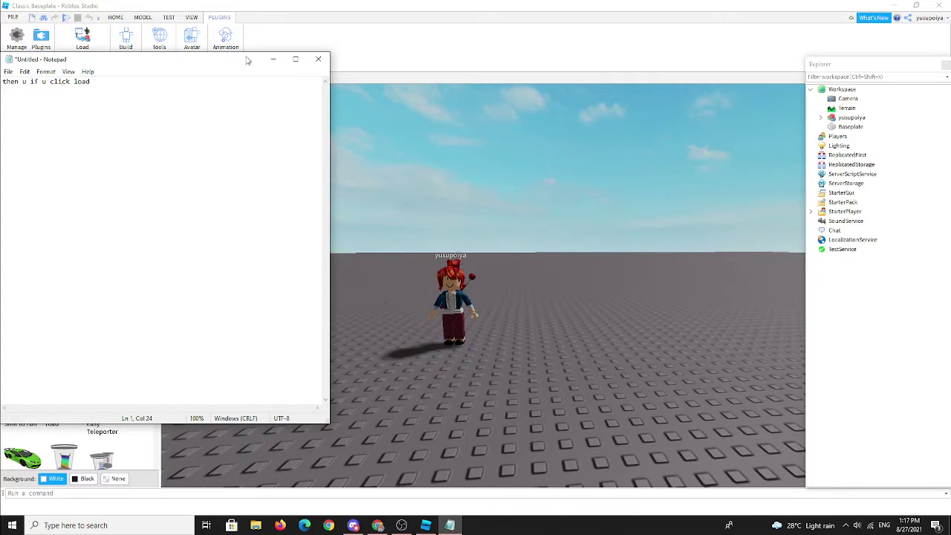
pyautogui.moveTo(248, 61); pyautogui.dragTo(233, 85)
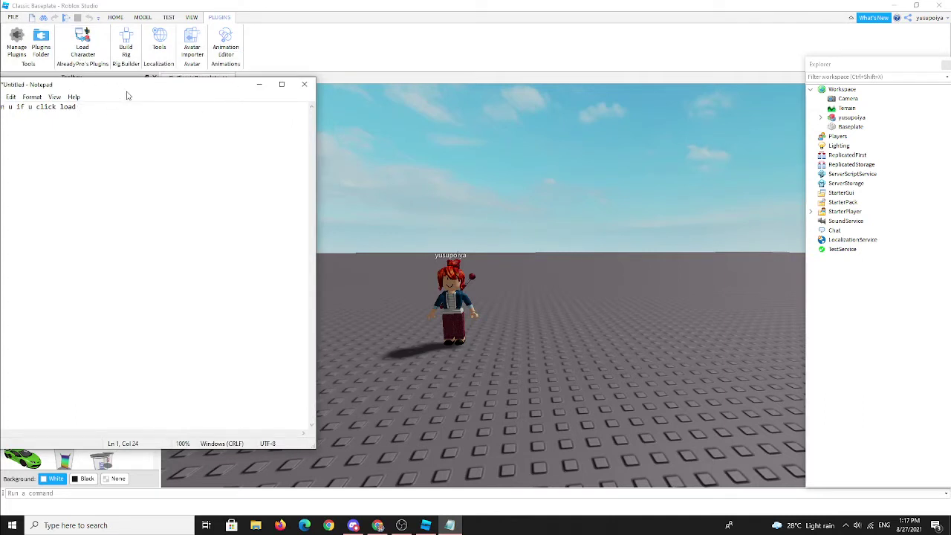
pyautogui.write('character u can')
pyautogui.write('type your username and')
# Reopen Load Character in Roblox Studio and enter the account's username to preview its avatar
pyautogui.click(83, 44)
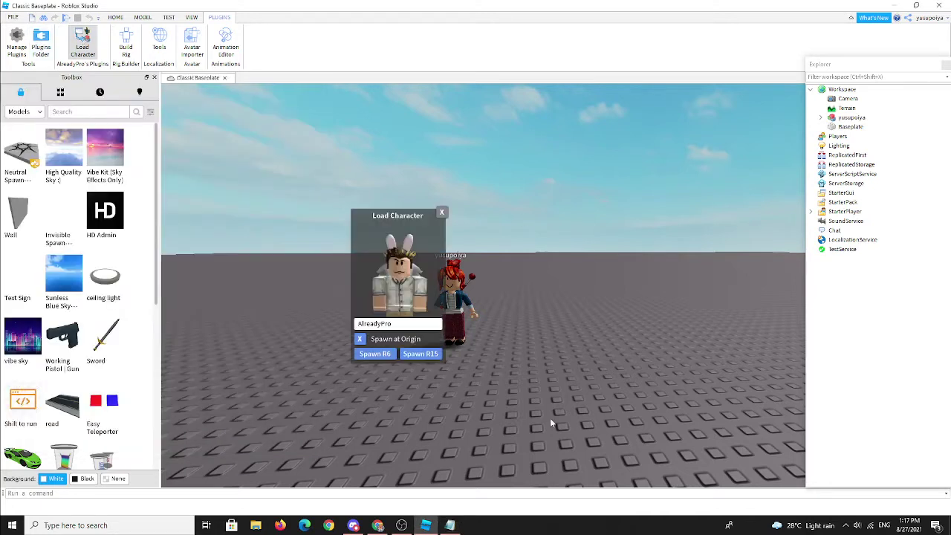
pyautogui.moveTo(413, 324); pyautogui.dragTo(344, 314)
pyautogui.press('BackSpace')
pyautogui.write('yusupoiya')
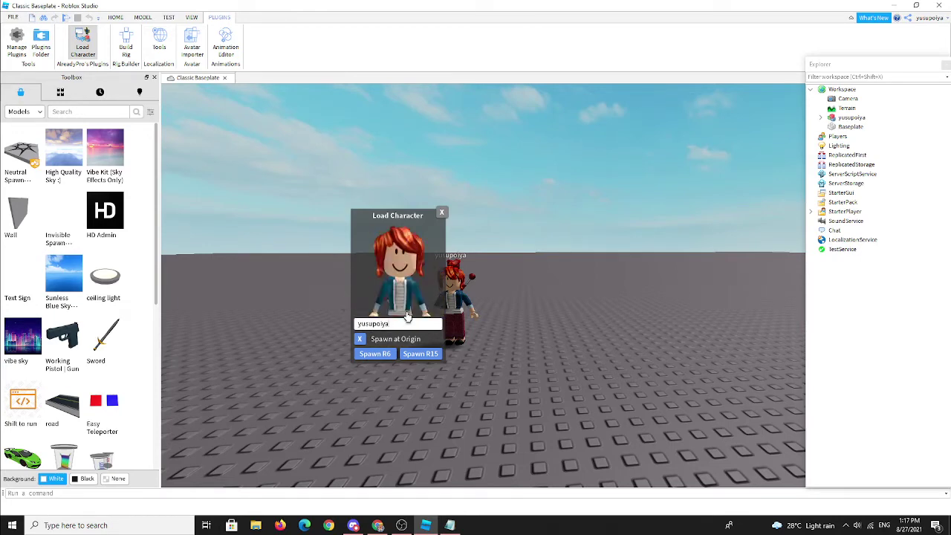
# Switch to Notepad and continue the note with "if u want make easy poses u just click spawn r6"
pyautogui.click(450, 525)
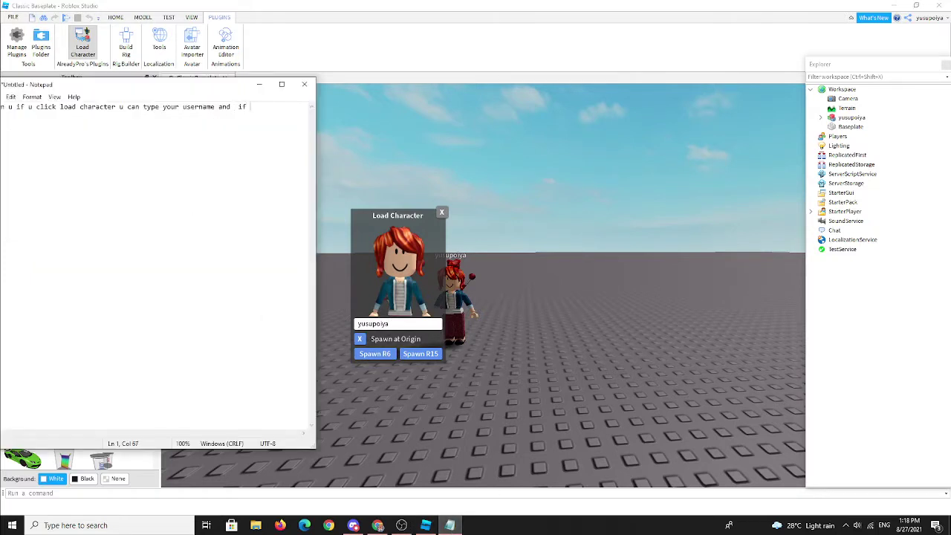
pyautogui.write('want make easy pos')
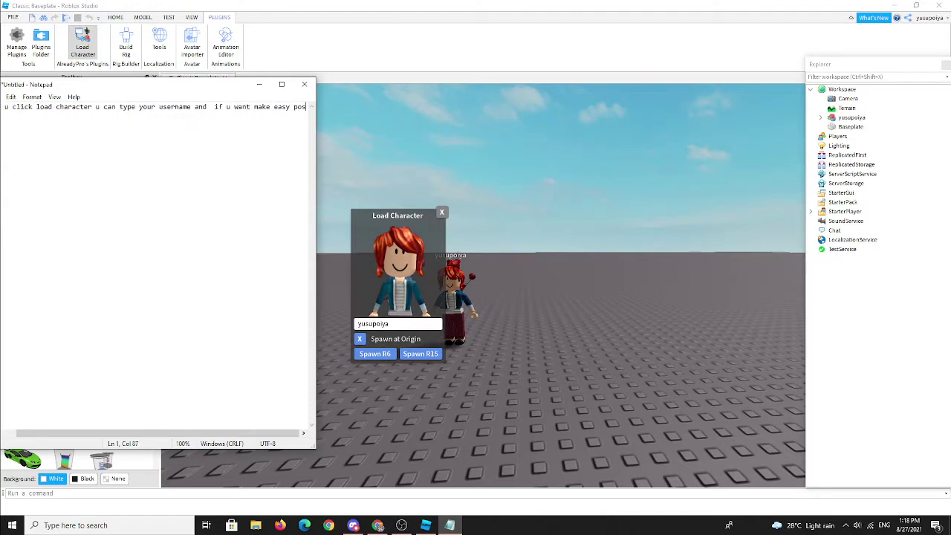
pyautogui.write('es u ')
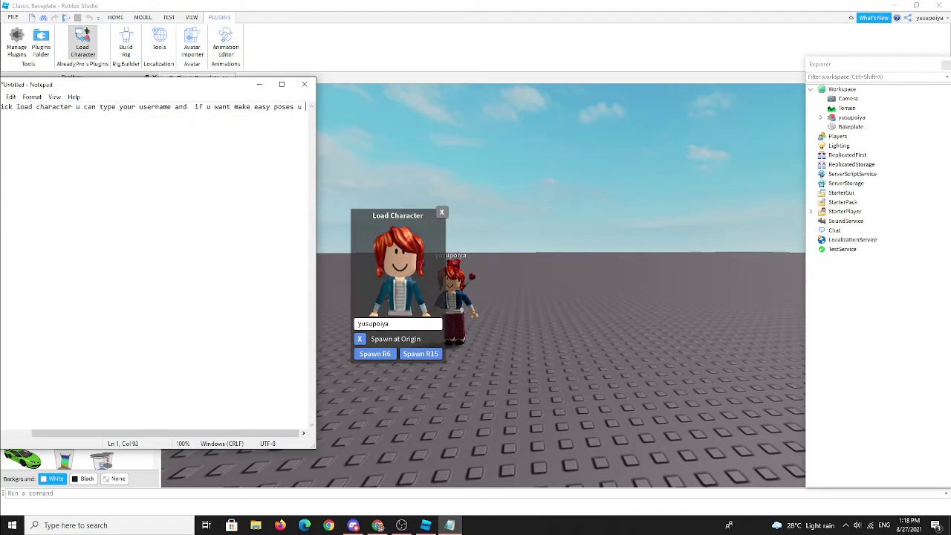
pyautogui.write('just clic')
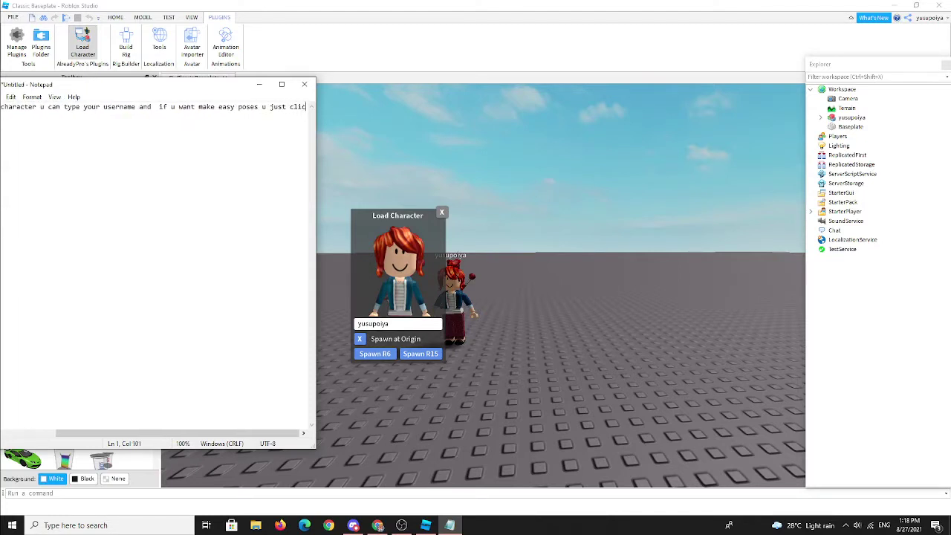
pyautogui.write('k sp')
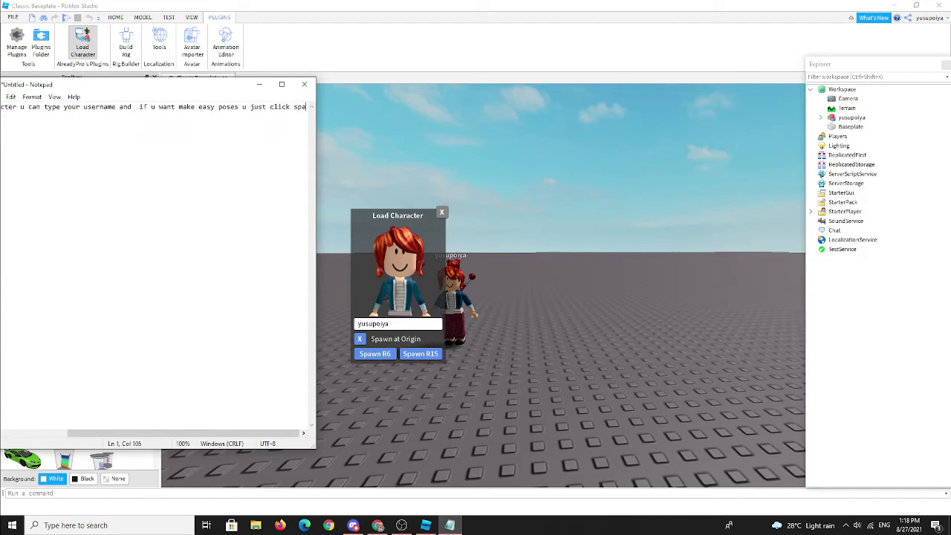
pyautogui.write('aw')
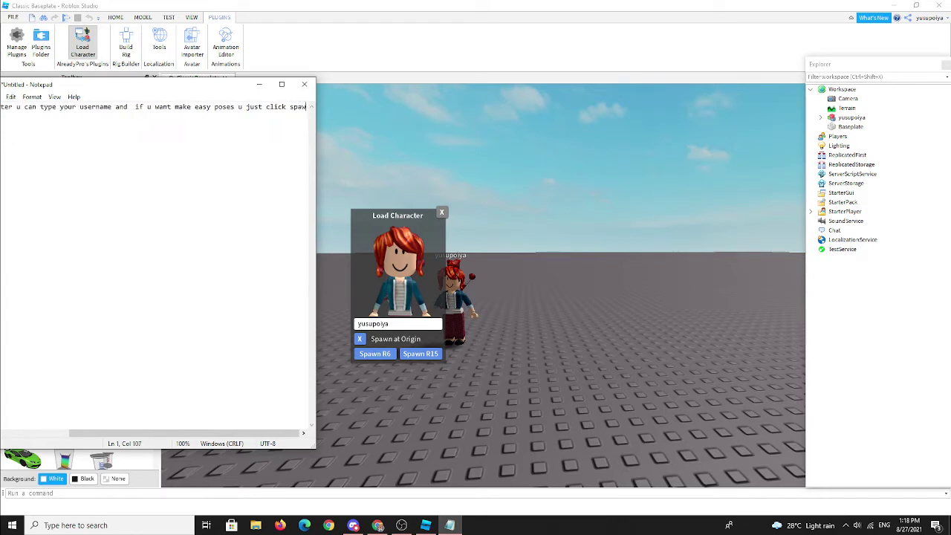
pyautogui.write('n r')
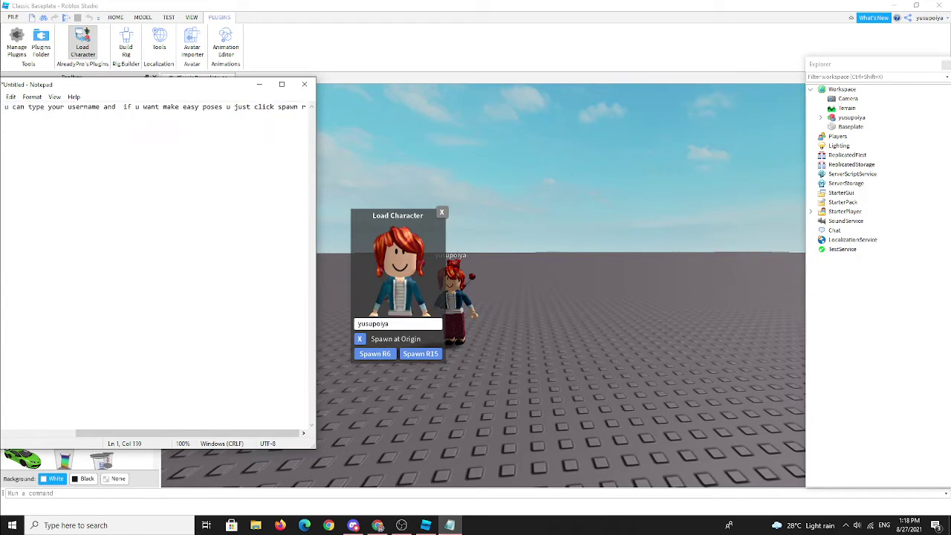
pyautogui.write('6')
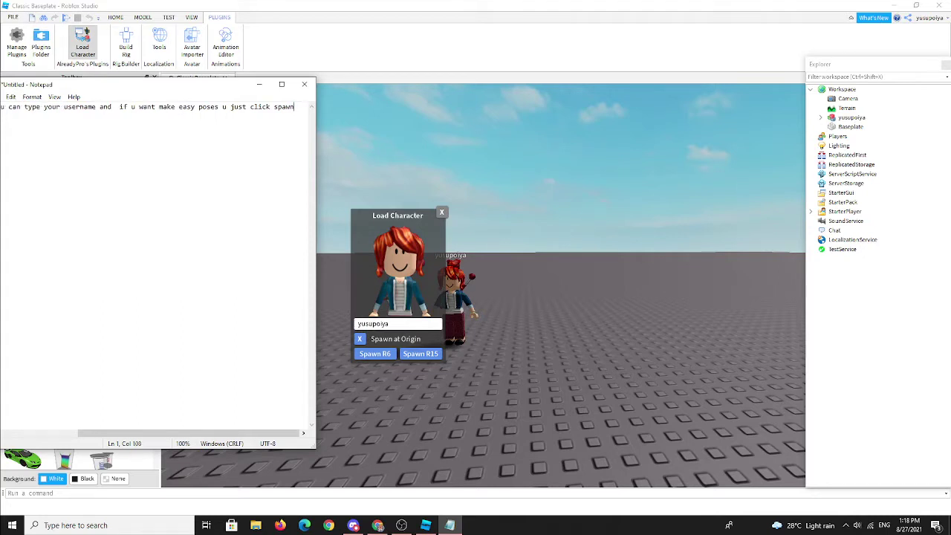
# Clear all the text about loading a character and easy poses from the note
pyautogui.press('BackSpace')
pyautogui.press('BackSpace')
pyautogui.press('BackSpace')
pyautogui.press('BackSpace')
pyautogui.press('BackSpace')
pyautogui.press('BackSpace')
pyautogui.press('BackSpace')
pyautogui.press('BackSpace')
pyautogui.press('BackSpace')
pyautogui.press('BackSpace')
pyautogui.press('BackSpace')
pyautogui.press('BackSpace')
pyautogui.press('BackSpace')
pyautogui.press('BackSpace')
pyautogui.press('BackSpace')
pyautogui.press('BackSpace')
pyautogui.press('BackSpace')
pyautogui.press('BackSpace')
pyautogui.press('BackSpace')
pyautogui.press('BackSpace')
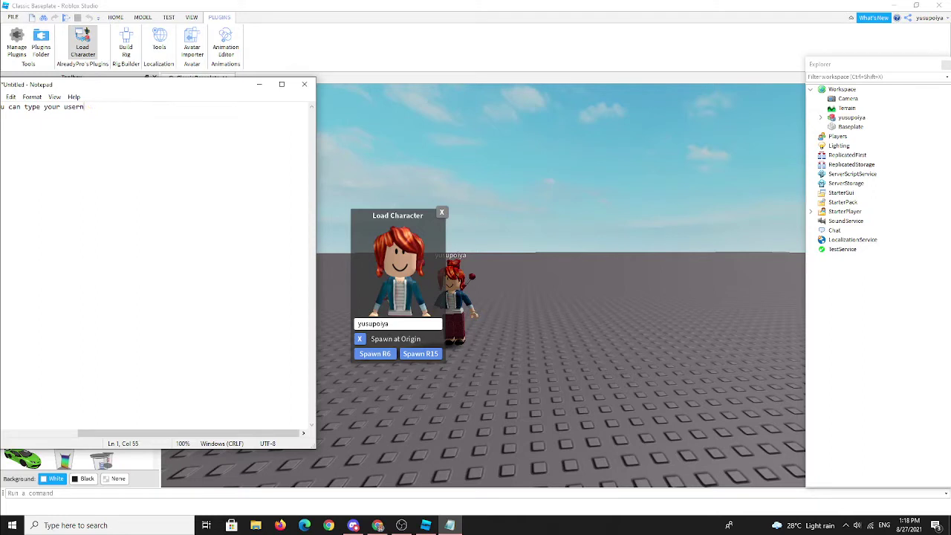
pyautogui.press('BackSpace')
pyautogui.press('BackSpace')
pyautogui.press('BackSpace')
pyautogui.press('BackSpace')
pyautogui.press('BackSpace')
pyautogui.press('BackSpace')
pyautogui.press('BackSpace')
pyautogui.press('BackSpace')
pyautogui.press('BackSpace')
pyautogui.press('BackSpace')
pyautogui.press('BackSpace')
pyautogui.press('BackSpace')
pyautogui.press('BackSpace')
pyautogui.press('BackSpace')
pyautogui.press('BackSpace')
pyautogui.press('BackSpace')
pyautogui.press('BackSpace')
pyautogui.press('BackSpace')
pyautogui.press('BackSpace')
pyautogui.press('BackSpace')
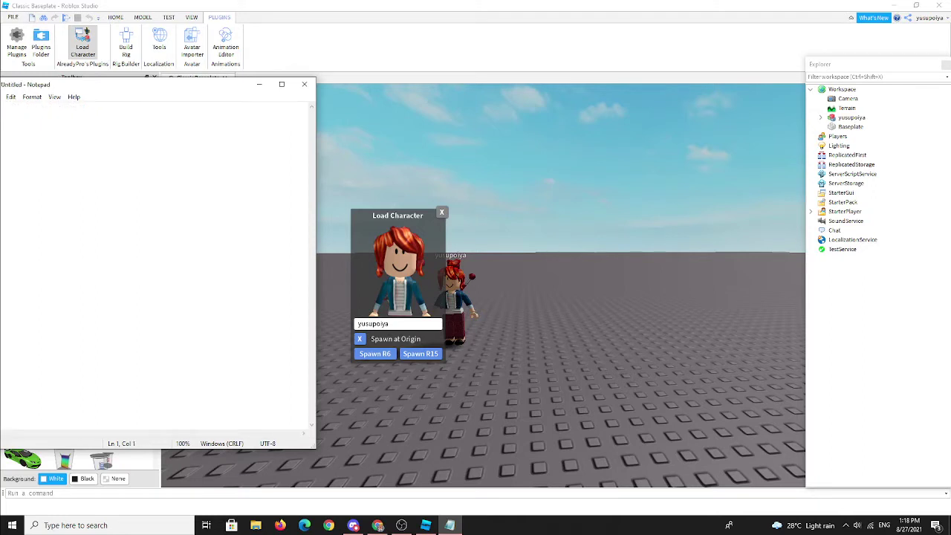
# Write "if u want to make your poses little bit cool respawn r15" in the empty note
pyautogui.write('if u')
pyautogui.press('BackSpace')
pyautogui.moveTo(212, 92); pyautogui.dragTo(229, 90)
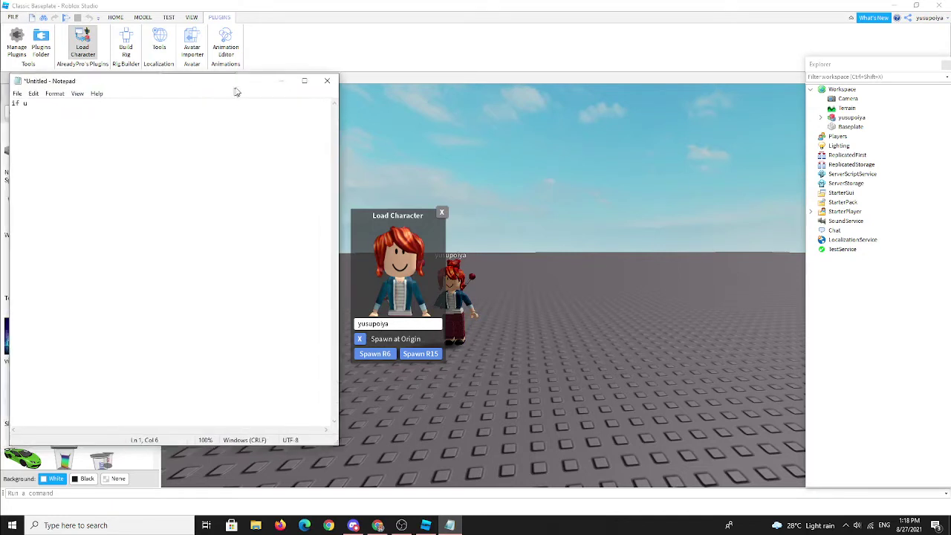
pyautogui.write('w')
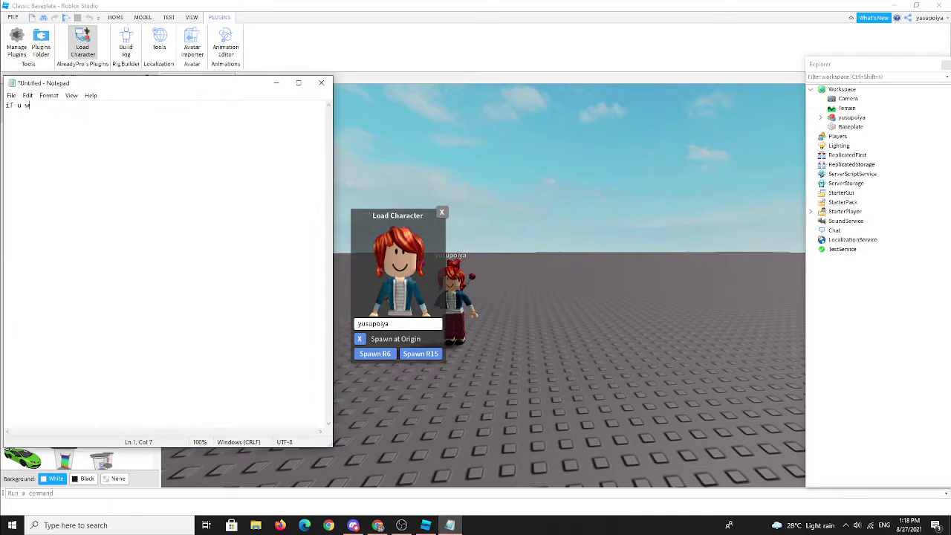
pyautogui.write('ant to make your poses')
pyautogui.write(' le')
pyautogui.press('BackSpace')
pyautogui.press('BackSpace')
pyautogui.write('ittle bit cool')
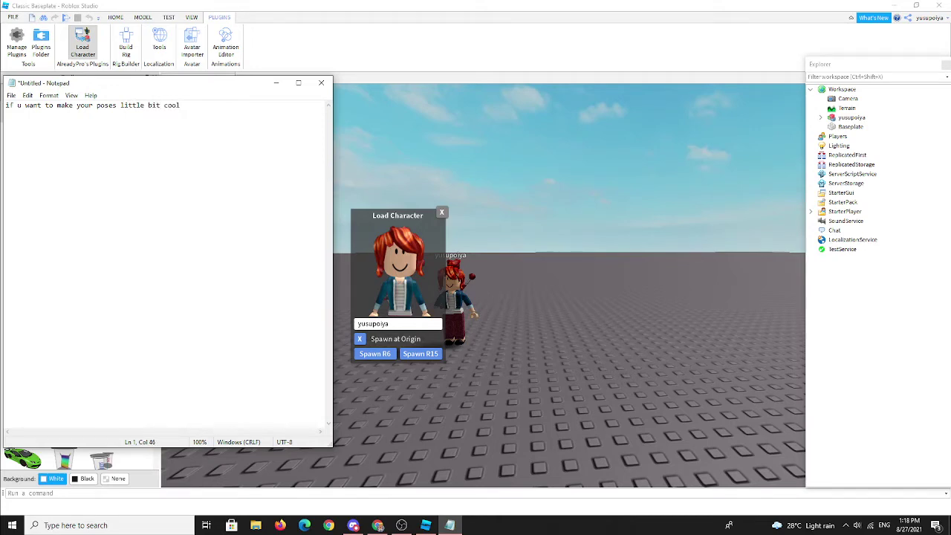
pyautogui.write(' respawn r15')
# Clear the text about cooler poses and r15 from the note
pyautogui.press('BackSpace')
pyautogui.press('BackSpace')
pyautogui.press('BackSpace')
pyautogui.press('BackSpace')
pyautogui.press('BackSpace')
pyautogui.press('BackSpace')
pyautogui.press('BackSpace')
pyautogui.press('BackSpace')
pyautogui.press('BackSpace')
pyautogui.press('BackSpace')
pyautogui.press('BackSpace')
pyautogui.press('BackSpace')
pyautogui.press('BackSpace')
pyautogui.press('BackSpace')
pyautogui.press('BackSpace')
pyautogui.press('BackSpace')
pyautogui.press('BackSpace')
pyautogui.press('BackSpace')
pyautogui.press('BackSpace')
pyautogui.press('BackSpace')
# Write "ok so i gonna spawn r6 bc thah easy for me :" in the note
pyautogui.write('ok s')
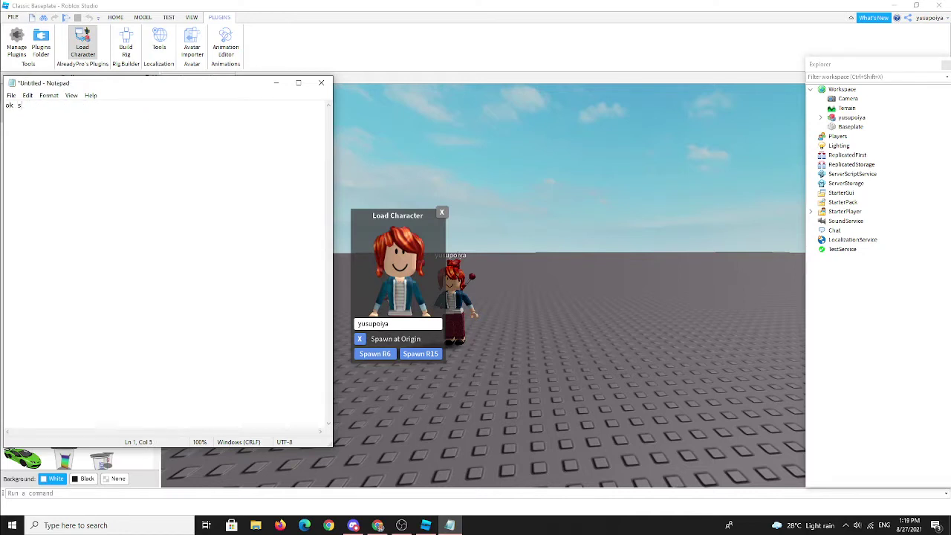
pyautogui.write('o i gonna spawn r6 bc')
pyautogui.write('thah eas')
pyautogui.press('BackSpace')
pyautogui.write('asy')
pyautogui.write('r me :')
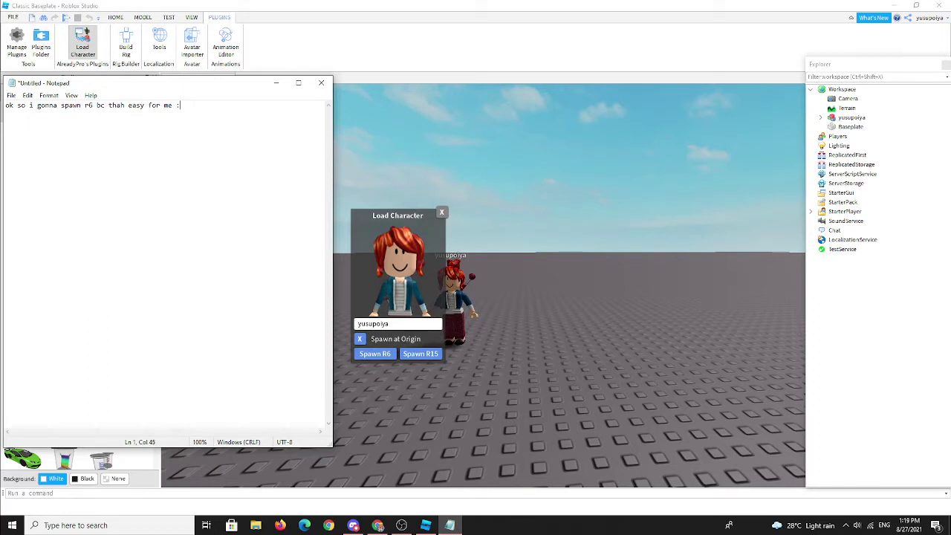
# Clear the sentence about spawning r6 from the note
pyautogui.press('BackSpace')
pyautogui.press('BackSpace')
pyautogui.press('BackSpace')
pyautogui.press('BackSpace')
pyautogui.press('BackSpace')
pyautogui.press('BackSpace')
pyautogui.press('BackSpace')
pyautogui.press('BackSpace')
pyautogui.press('BackSpace')
pyautogui.press('BackSpace')
pyautogui.press('BackSpace')
pyautogui.press('BackSpace')
pyautogui.press('BackSpace')
pyautogui.press('BackSpace')
pyautogui.press('BackSpace')
pyautogui.press('BackSpace')
pyautogui.press('BackSpace')
pyautogui.press('BackSpace')
pyautogui.press('BackSpace')
pyautogui.press('BackSpace')
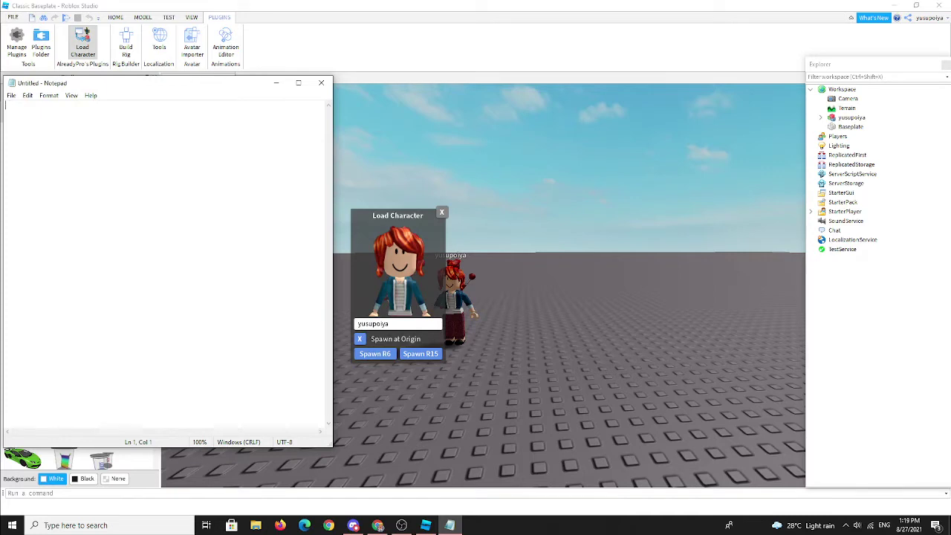
# Switch to Roblox Studio and delete both the extra copy of the avatar and the original one from the baseplate
pyautogui.click(444, 164)
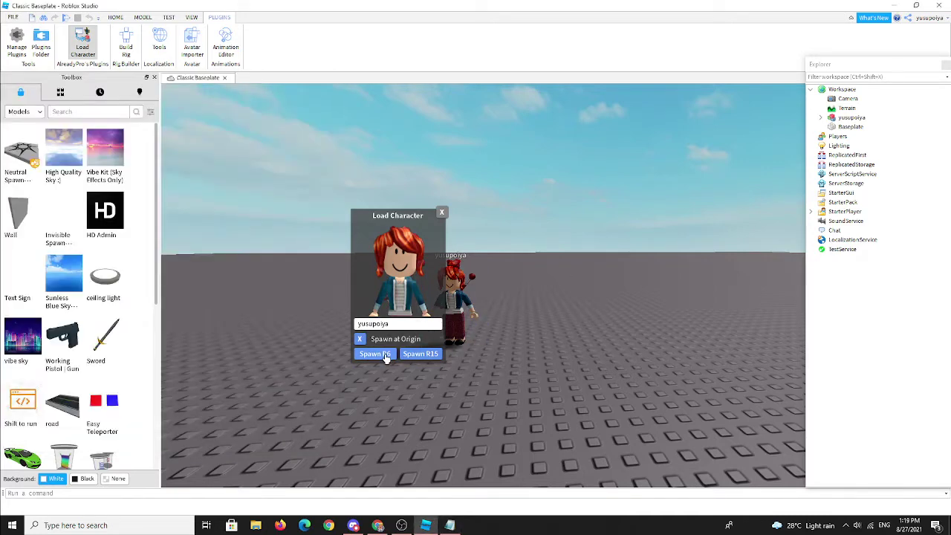
pyautogui.click(457, 312)
pyautogui.hotkey('ctrl', 'd')
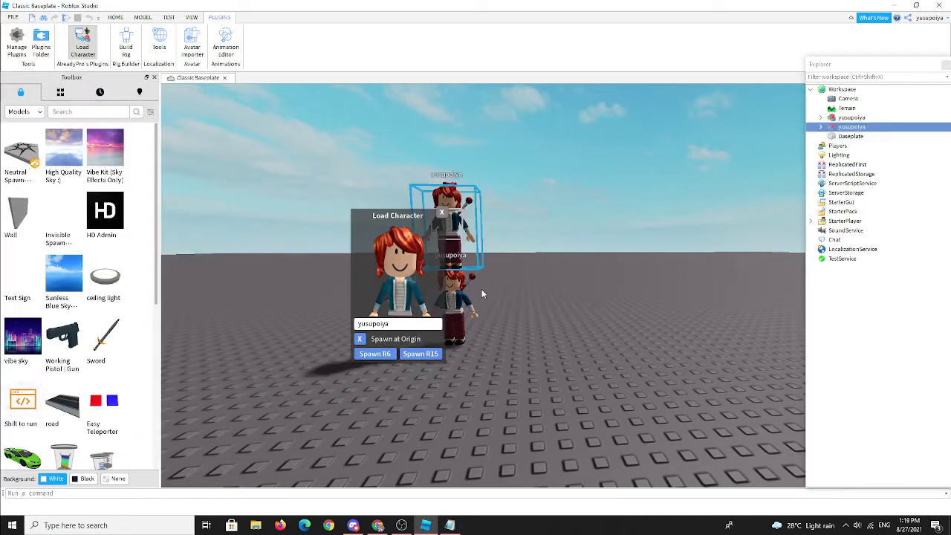
pyautogui.rightClick(475, 303)
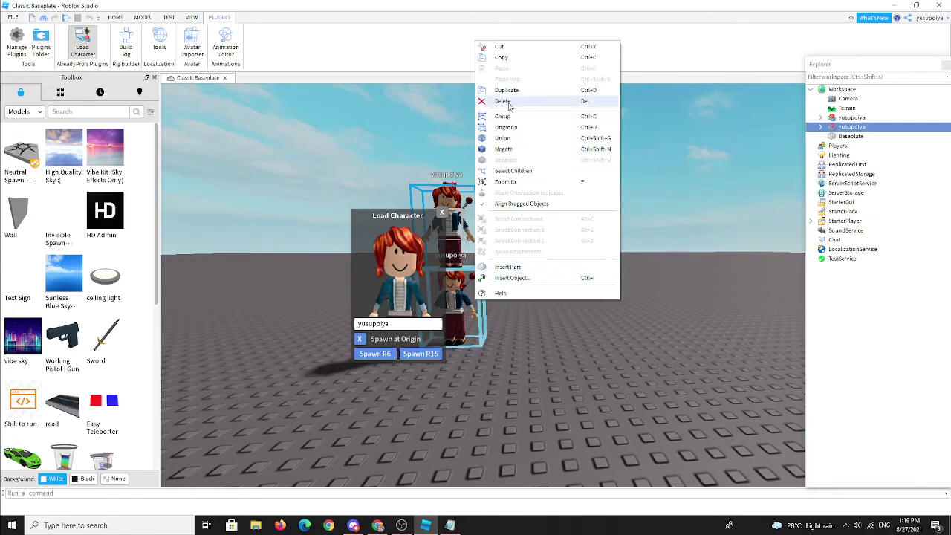
pyautogui.click(511, 101)
pyautogui.click(456, 304)
pyautogui.rightClick(458, 304)
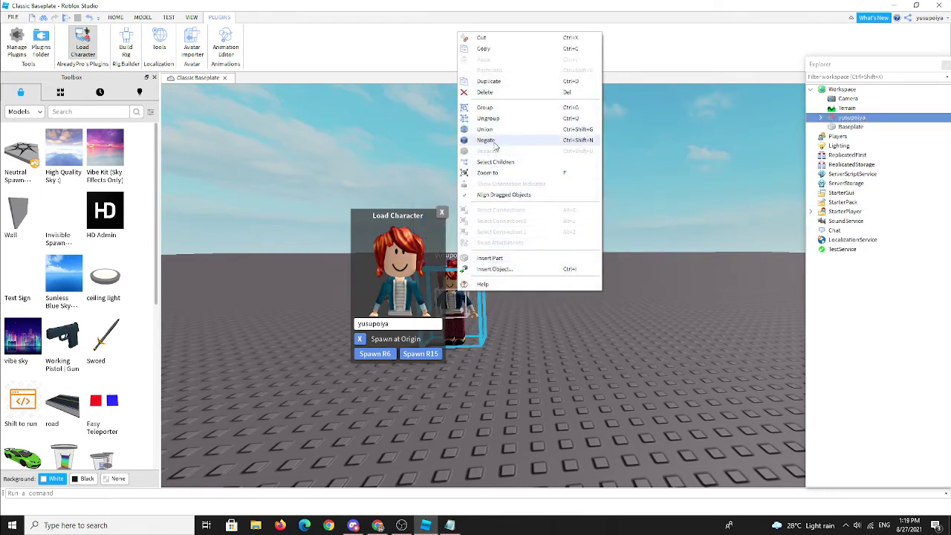
pyautogui.click(490, 94)
# Spawn the loaded avatar as R6 at the origin and close the Load Character window
pyautogui.click(375, 354)
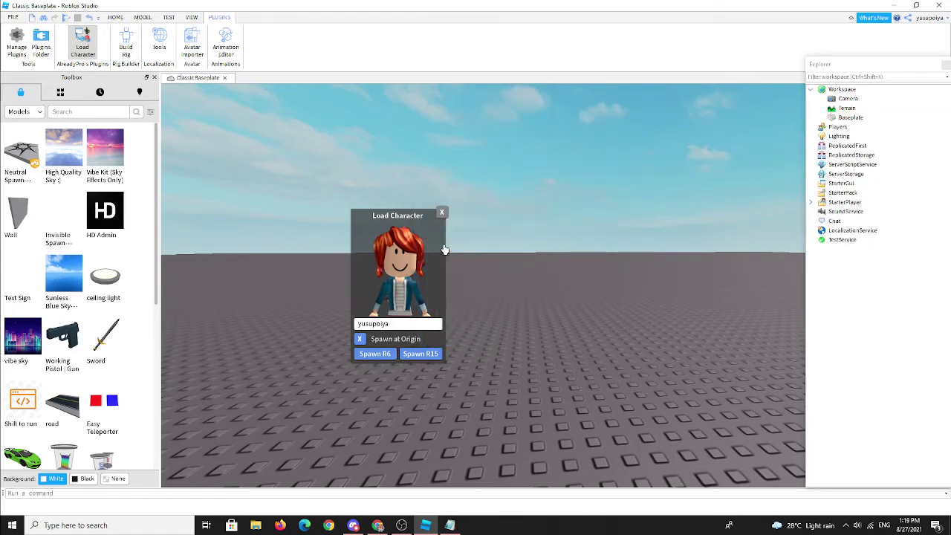
pyautogui.click(446, 214)
pyautogui.press('q')
pyautogui.moveTo(476, 306); pyautogui.dragTo(483, 288, button='right')
pyautogui.press('w')
pyautogui.moveTo(499, 322); pyautogui.dragTo(500, 323, button='right')
pyautogui.press('s')
pyautogui.press('w')
pyautogui.press('s')
pyautogui.press('d')
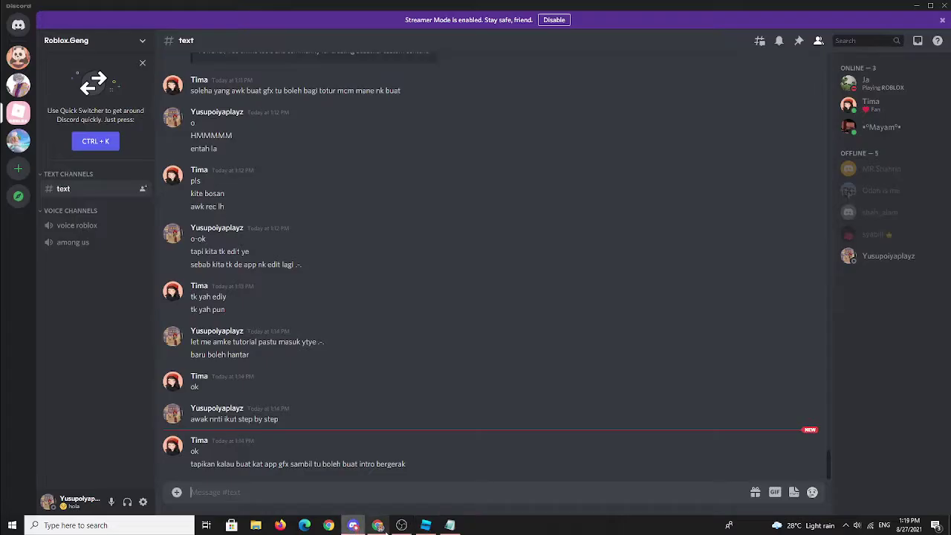
# Switch to Notepad, move its window clear of the Toolbox, and write "u go to toolbox and search gfx"
pyautogui.click(353, 525)
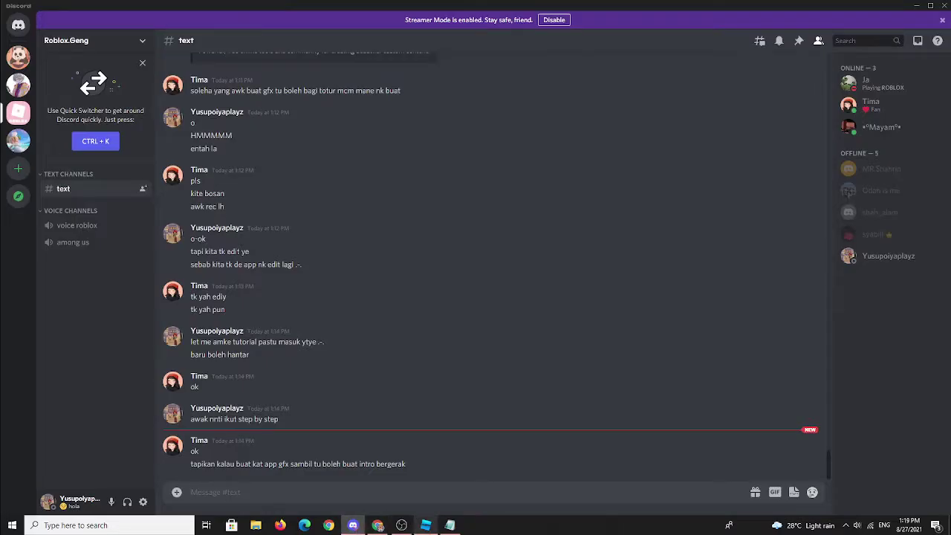
pyautogui.click(427, 527)
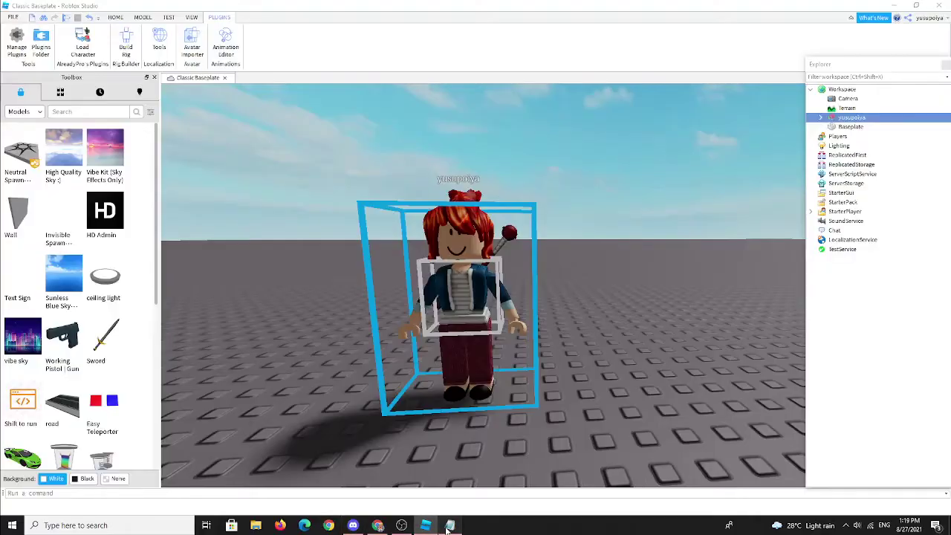
pyautogui.click(448, 528)
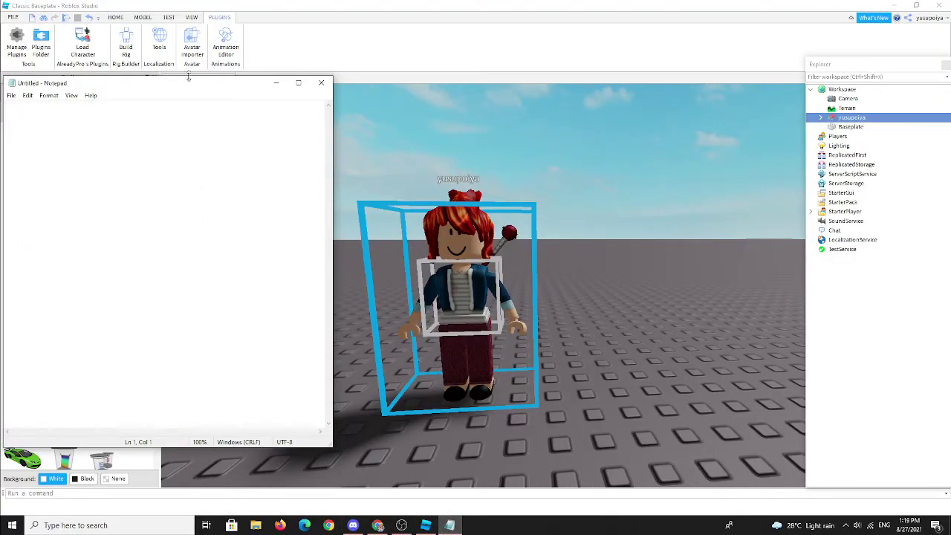
pyautogui.moveTo(192, 86); pyautogui.dragTo(614, 79)
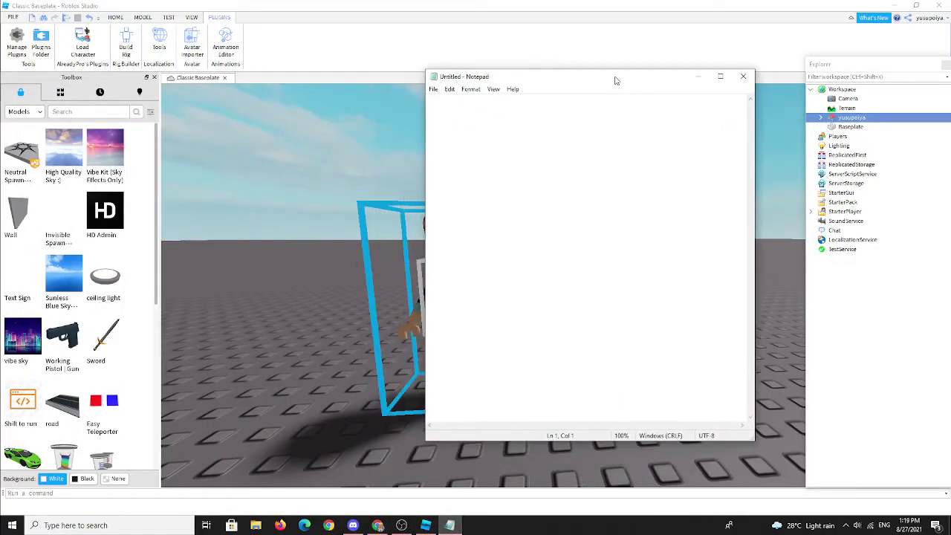
pyautogui.write('u go to toolbox and search gfx')
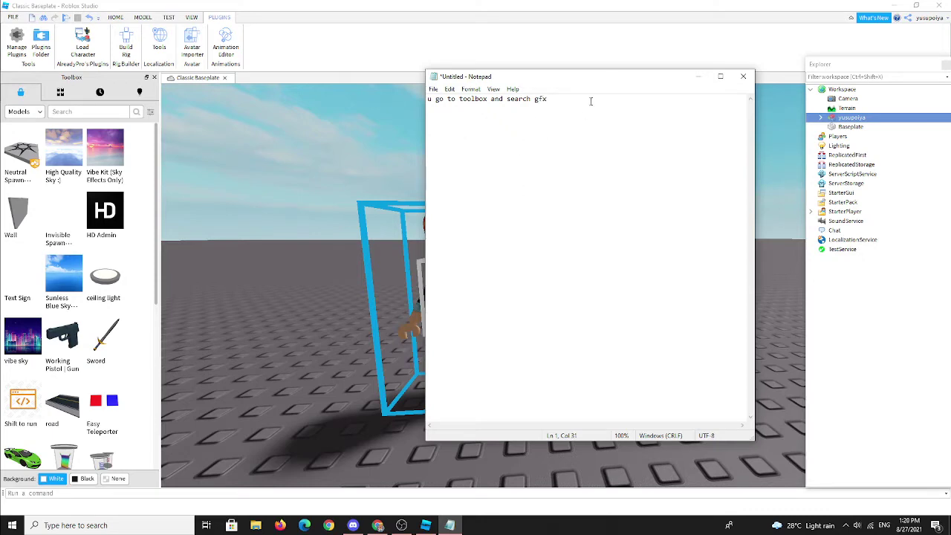
# Return to Roblox Studio, search the Toolbox models for "gfx" and browse the results
pyautogui.click(312, 187)
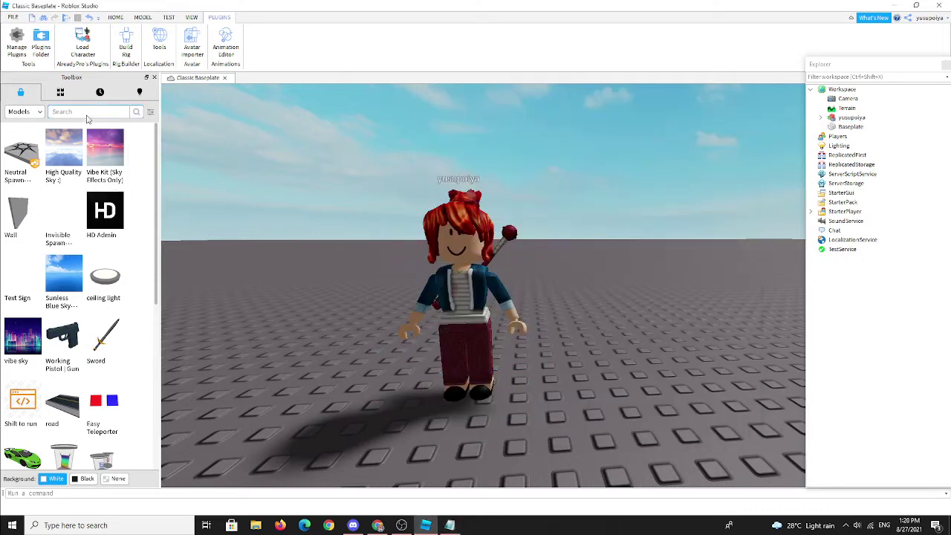
pyautogui.click(88, 112)
pyautogui.write('glx')
pyautogui.press('Return')
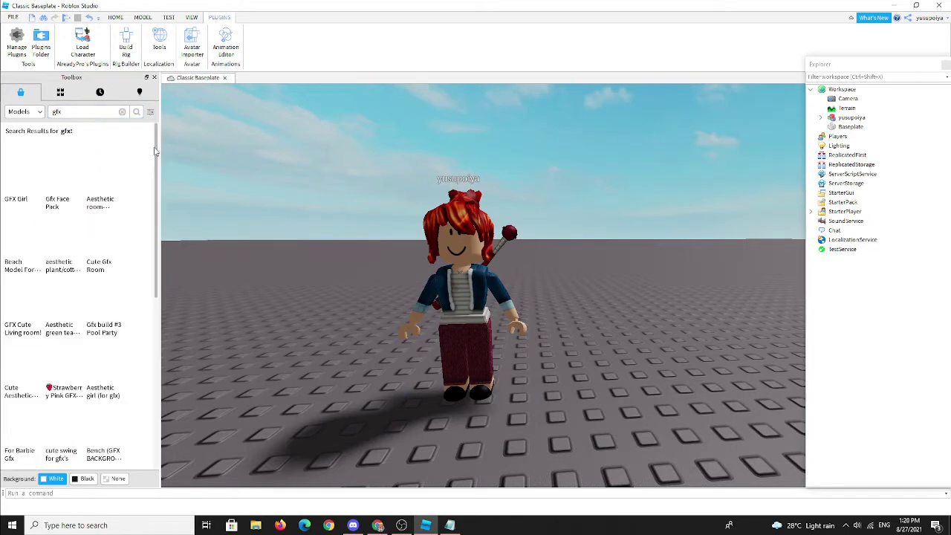
pyautogui.scroll(-1, 112, 319)
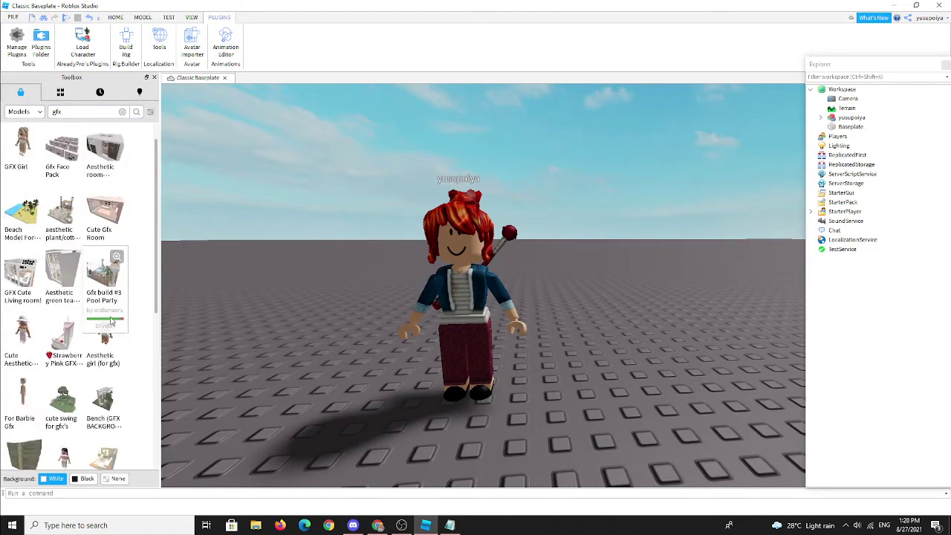
pyautogui.scroll(-3, 112, 319)
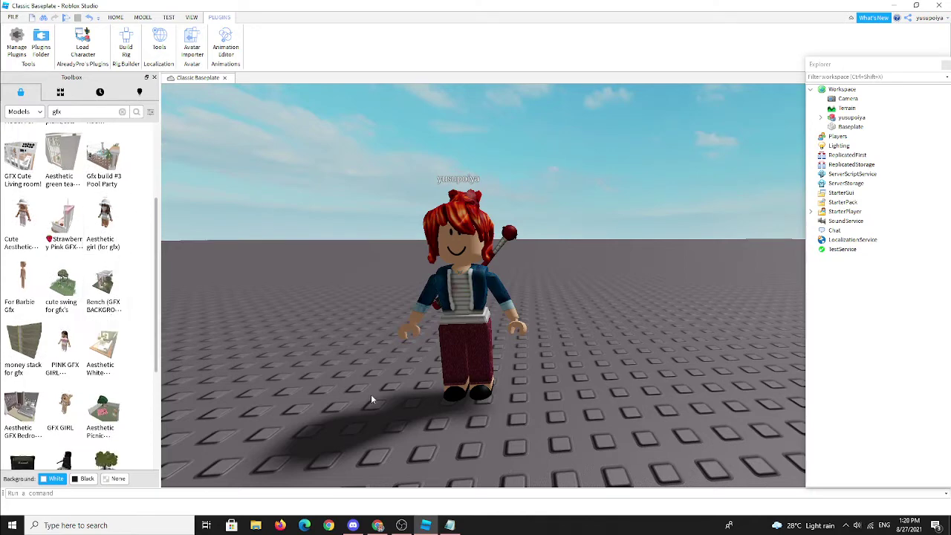
# Switch to Notepad, replace the note with "u can chosse your like map", and clear it again
pyautogui.click(449, 526)
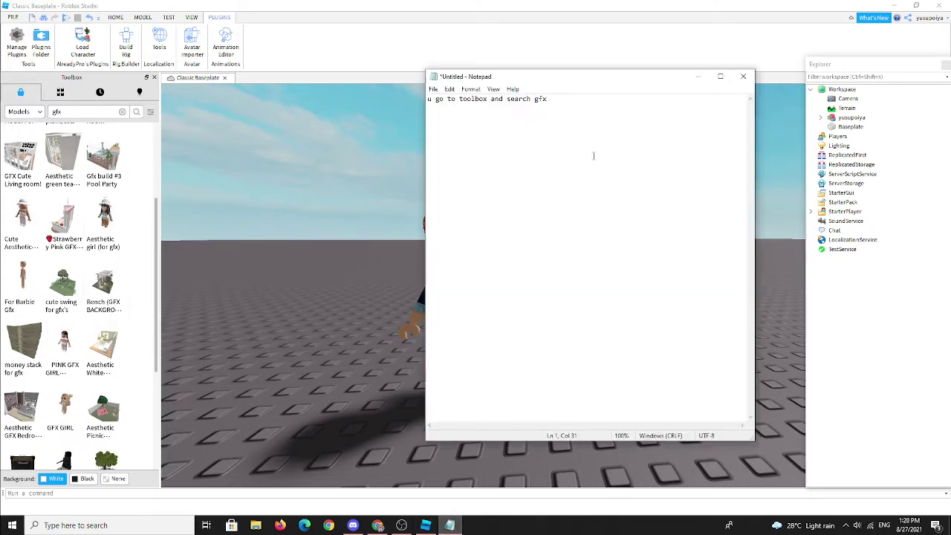
pyautogui.moveTo(572, 106); pyautogui.dragTo(114, 77)
pyautogui.write('u can chosse your ike')
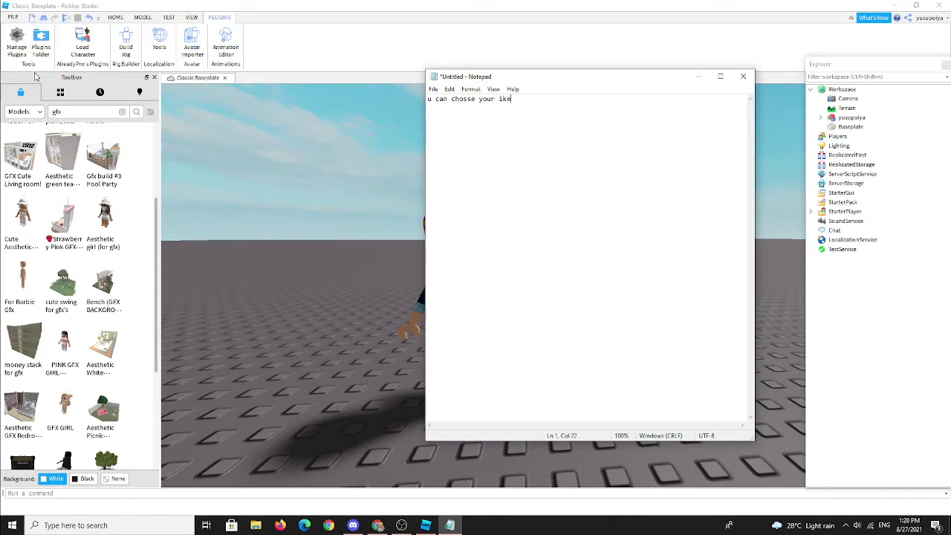
pyautogui.write('map')
pyautogui.write('l')
pyautogui.press('Return')
pyautogui.press('BackSpace')
pyautogui.moveTo(605, 102); pyautogui.dragTo(356, 88)
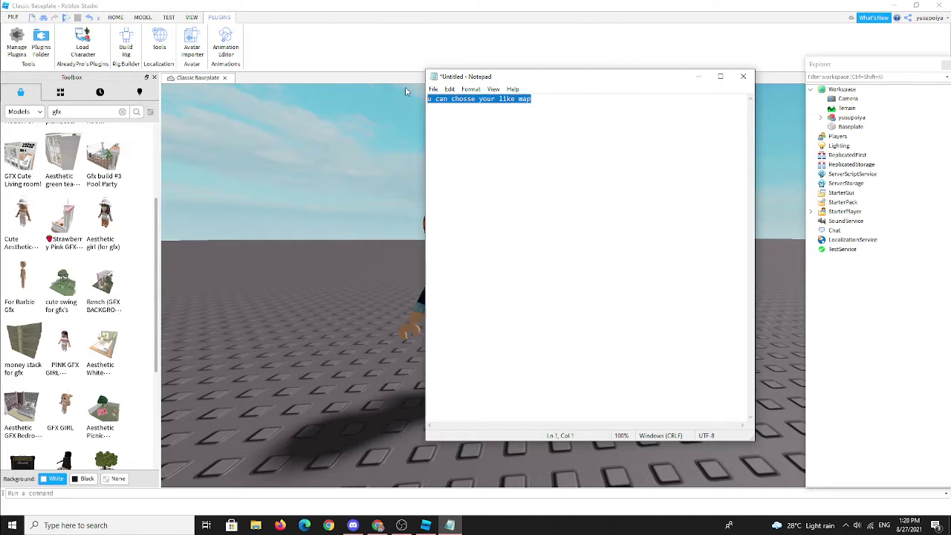
pyautogui.press('BackSpace')
# Insert a furnished living room model from the gfx results in Roblox Studio, placed so the avatar stands on its white rug
pyautogui.click(365, 147)
pyautogui.moveTo(301, 202)
pyautogui.mouseDown(button='right')
pyautogui.moveTo(302, 214)
pyautogui.moveTo(301, 202)
pyautogui.mouseUp(button='right')
pyautogui.scroll(-5, 301, 214)
pyautogui.scroll(4, 300, 211)
pyautogui.scroll(-3, 300, 210)
pyautogui.scroll(-1, 105, 327)
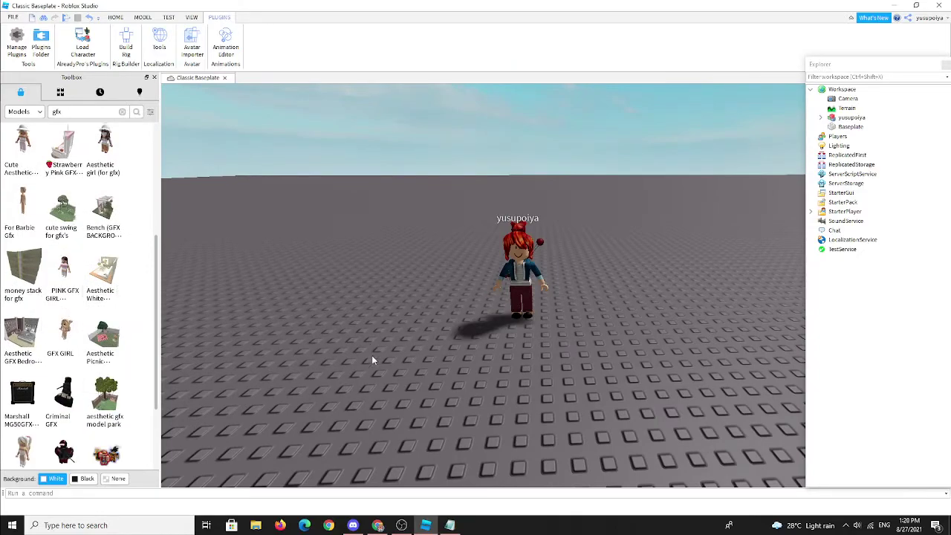
pyautogui.scroll(-5, 372, 360)
pyautogui.moveTo(373, 359); pyautogui.dragTo(497, 331, button='right')
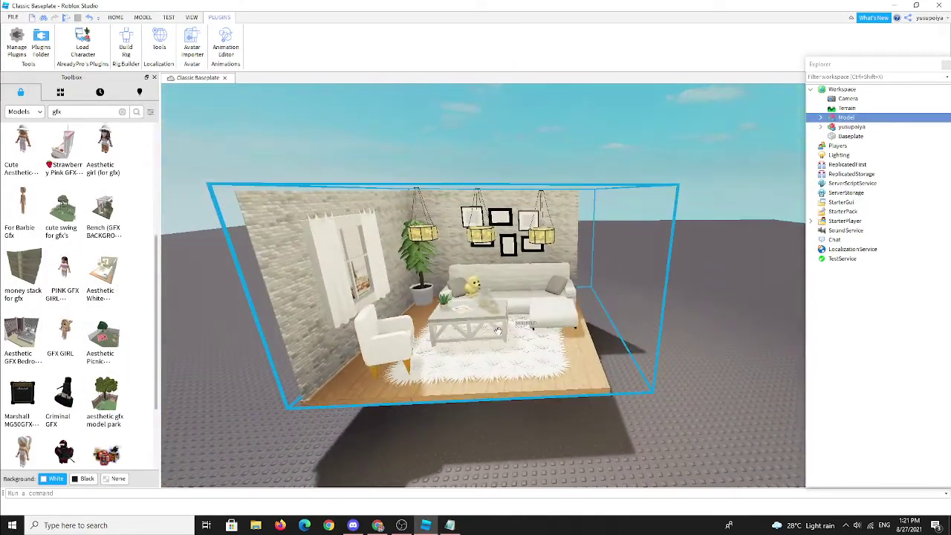
pyautogui.scroll(2, 500, 307)
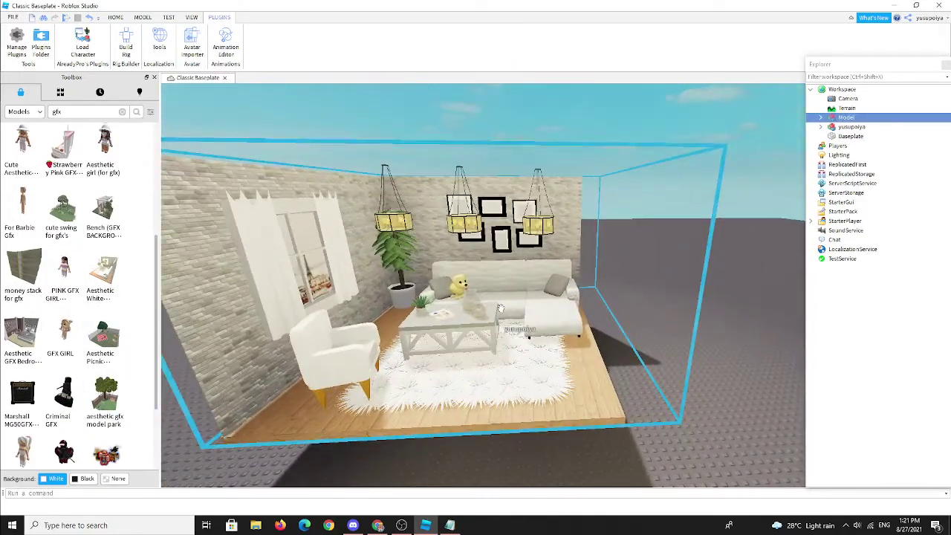
pyautogui.scroll(-5, 499, 308)
pyautogui.scroll(6, 500, 308)
pyautogui.scroll(-5, 505, 320)
pyautogui.scroll(1, 510, 332)
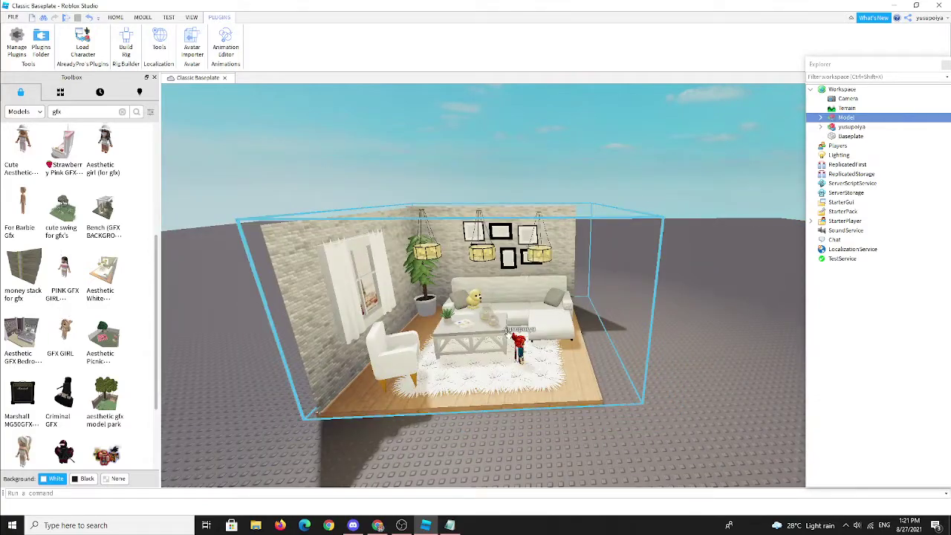
pyautogui.scroll(-4, 509, 331)
pyautogui.scroll(6, 204, 244)
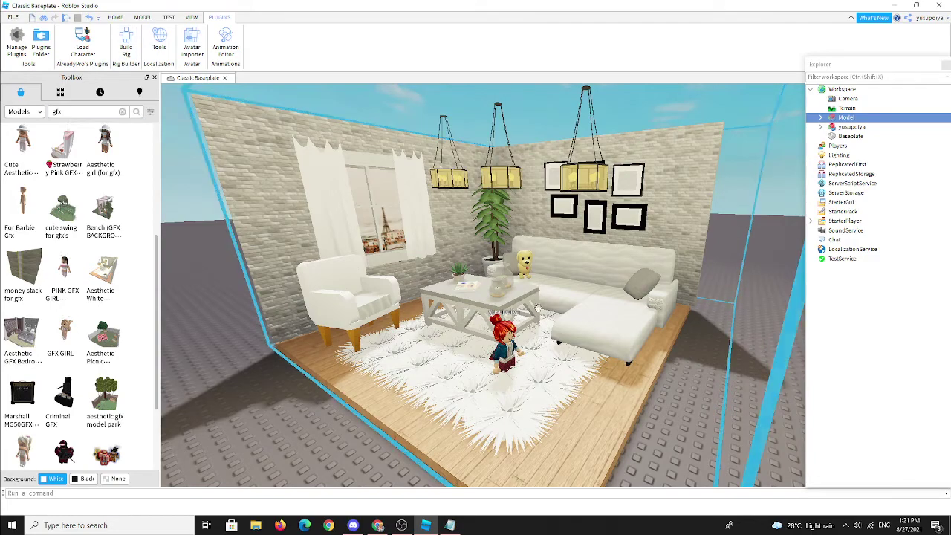
# Move the avatar a short distance across the white rug in the living room
pyautogui.click(499, 340)
pyautogui.moveTo(498, 339)
pyautogui.mouseDown()
pyautogui.moveTo(500, 309)
pyautogui.moveTo(522, 343)
pyautogui.moveTo(509, 339)
pyautogui.mouseUp()
pyautogui.moveTo(446, 274); pyautogui.dragTo(568, 349, button='right')
pyautogui.scroll(3, 567, 349)
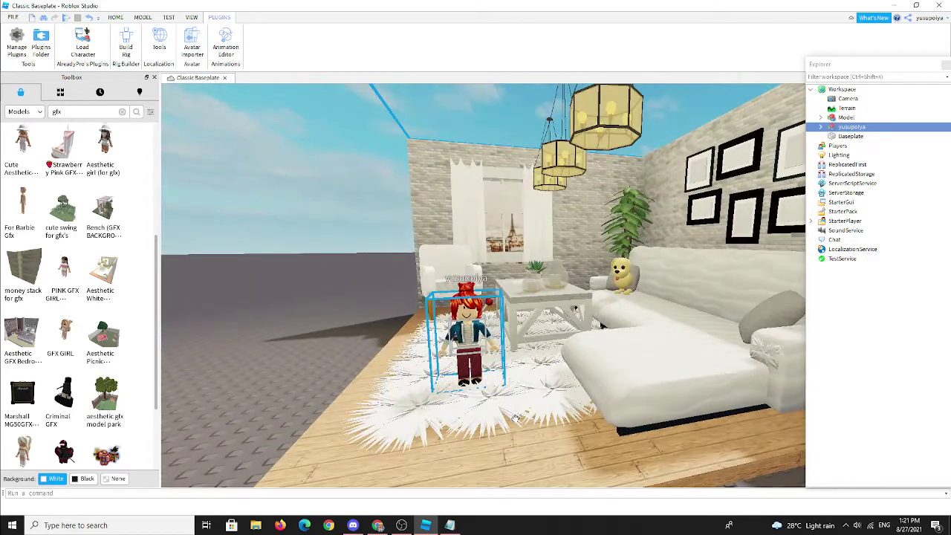
pyautogui.scroll(2, 478, 461)
pyautogui.press('d')
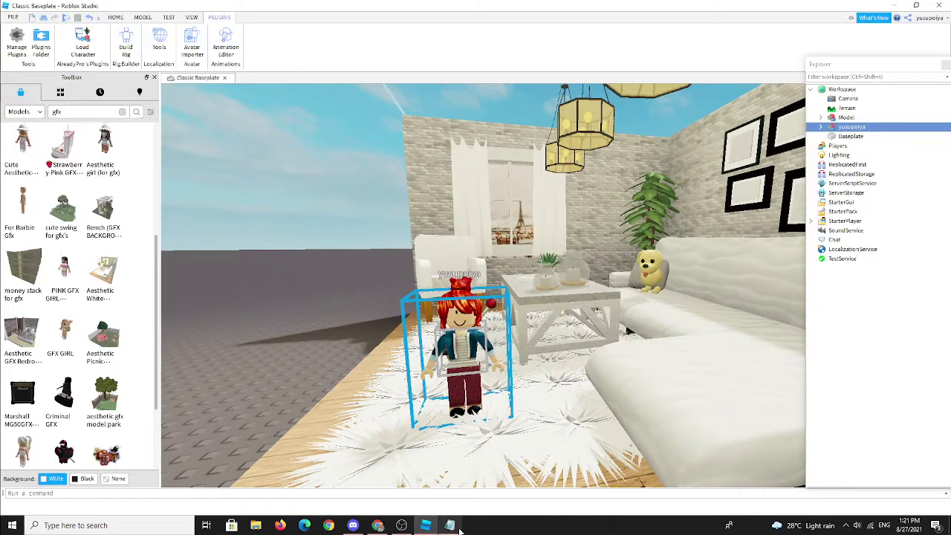
# Rotate the avatar about its vertical axis to face the open front corner of the room, and deselect it
pyautogui.click(116, 17)
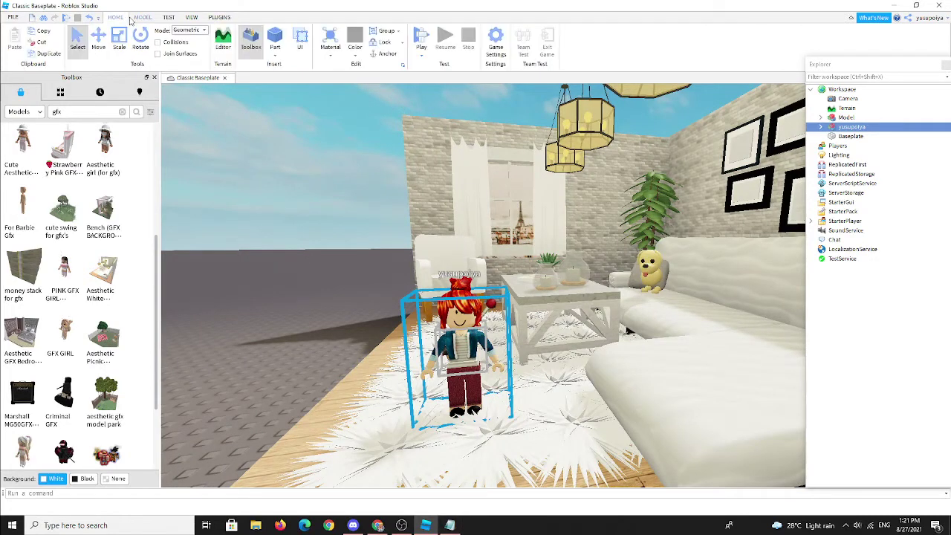
pyautogui.click(96, 39)
pyautogui.click(141, 37)
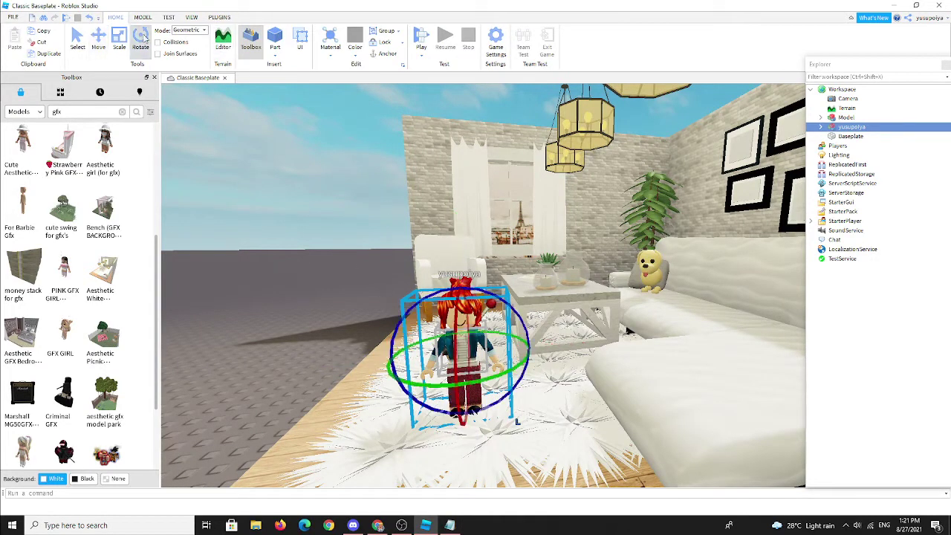
pyautogui.moveTo(513, 369); pyautogui.dragTo(438, 386)
pyautogui.moveTo(572, 323); pyautogui.dragTo(573, 322, button='right')
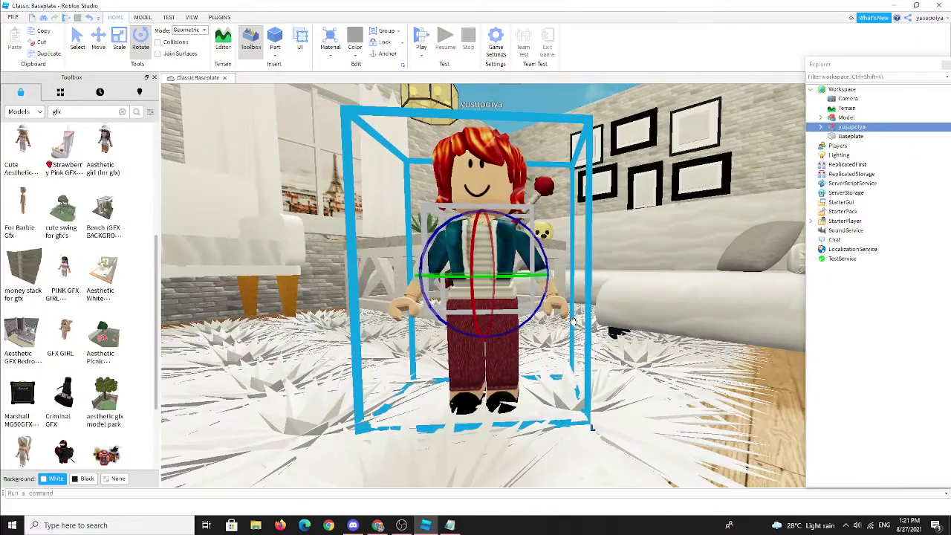
pyautogui.scroll(-8, 782, 381)
pyautogui.click(656, 357)
pyautogui.scroll(8, 657, 357)
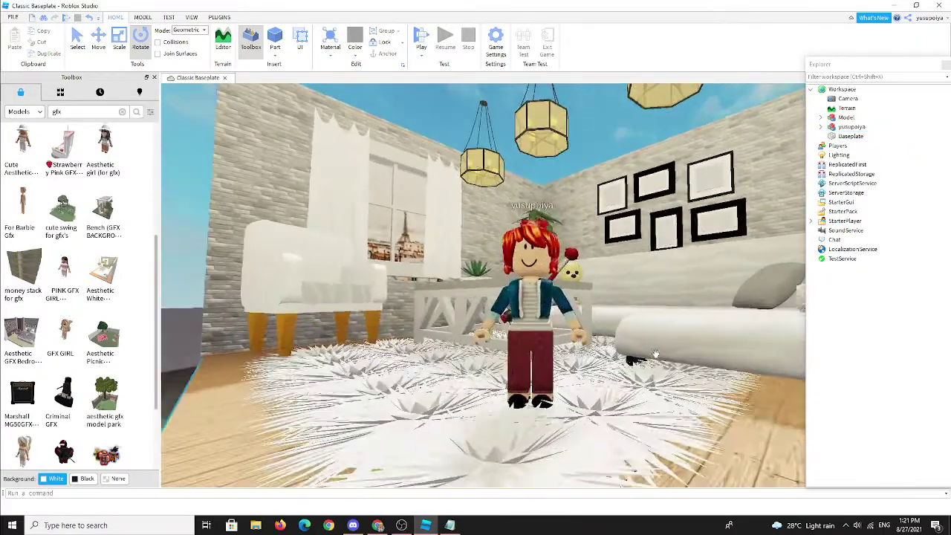
# Switch to Notepad, write "and u can decor" in the empty note, and clear it again
pyautogui.scroll(3, 657, 355)
pyautogui.scroll(-4, 609, 377)
pyautogui.click(565, 398)
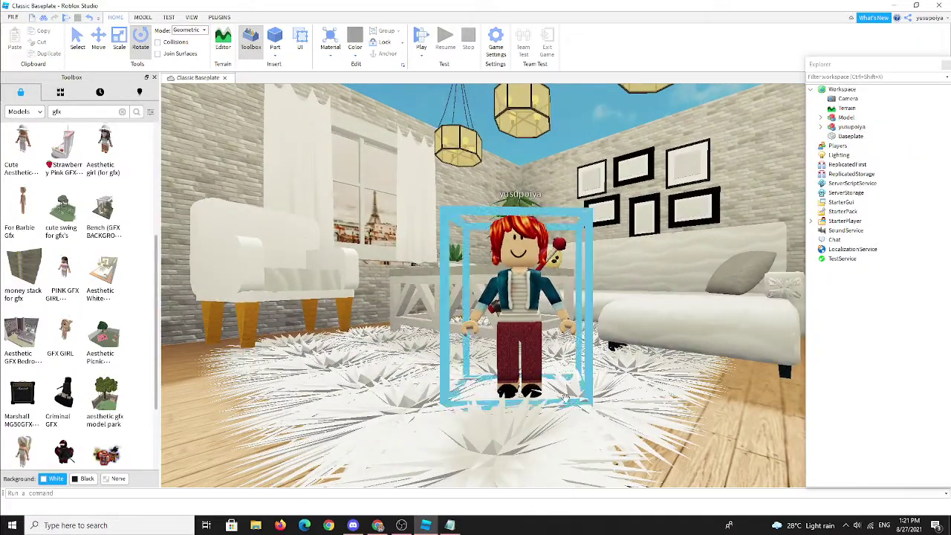
pyautogui.click(450, 526)
pyautogui.write('a')
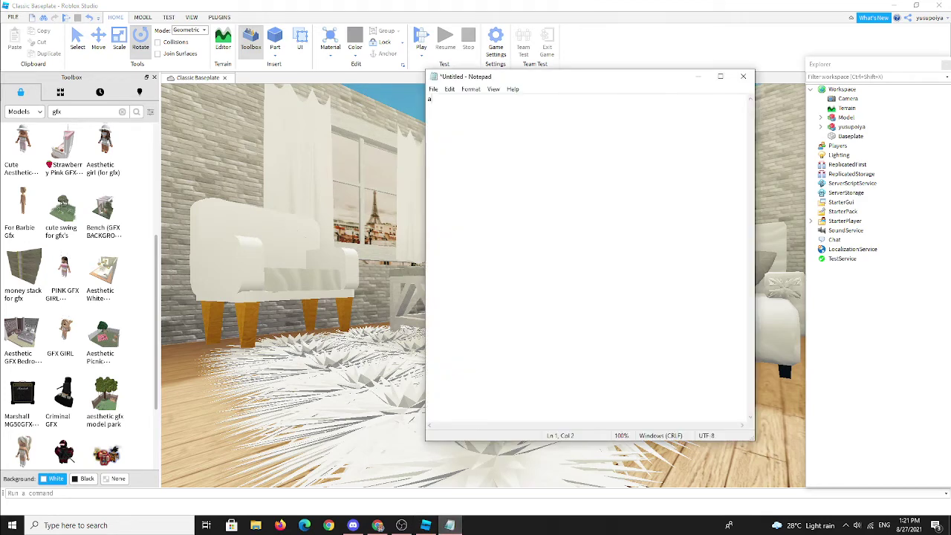
pyautogui.write('nd u can decor')
pyautogui.press('BackSpace')
pyautogui.press('BackSpace')
pyautogui.press('BackSpace')
pyautogui.press('BackSpace')
pyautogui.press('BackSpace')
pyautogui.press('BackSpace')
pyautogui.press('BackSpace')
pyautogui.press('BackSpace')
pyautogui.press('BackSpace')
pyautogui.press('BackSpace')
pyautogui.press('BackSpace')
pyautogui.press('BackSpace')
pyautogui.press('BackSpace')
pyautogui.press('BackSpace')
pyautogui.press('BackSpace')
pyautogui.press('BackSpace')
pyautogui.press('BackSpace')
pyautogui.press('BackSpace')
pyautogui.press('BackSpace')
pyautogui.press('BackSpace')
pyautogui.press('BackSpace')
# Switch to Roblox Studio, search the Toolbox models for "cat", and insert the Cat Plush (Toy) near the avatar
pyautogui.click(233, 139)
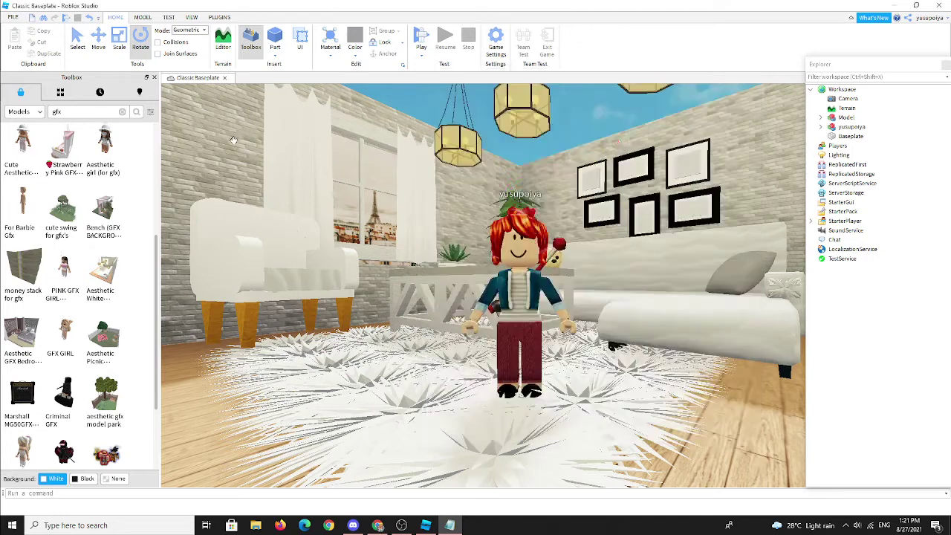
pyautogui.moveTo(91, 113); pyautogui.dragTo(0, 107)
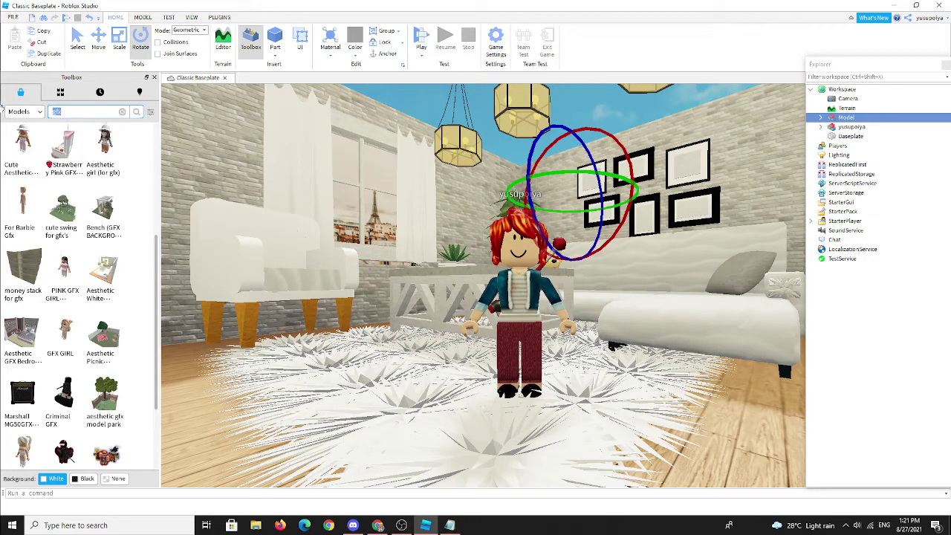
pyautogui.press('BackSpace')
pyautogui.write('cat')
pyautogui.press('Return')
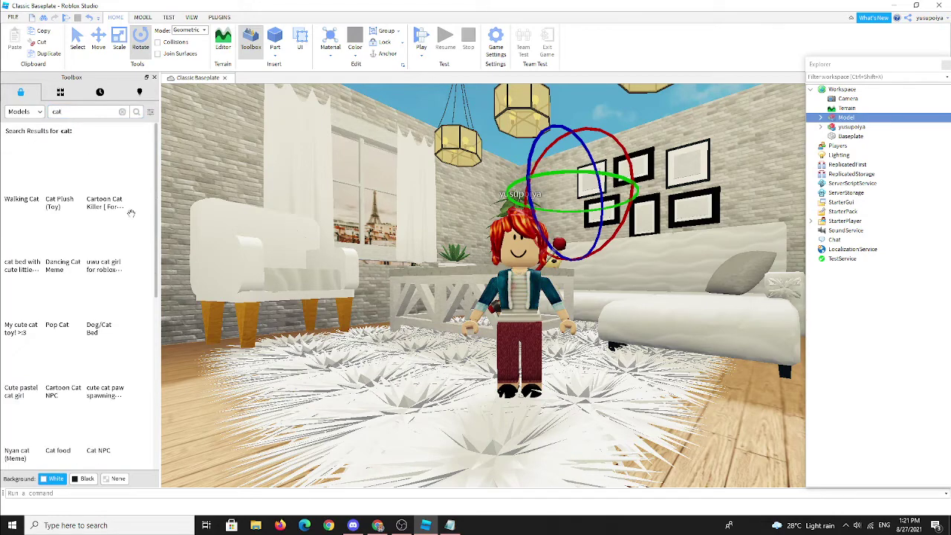
pyautogui.moveTo(63, 178); pyautogui.dragTo(522, 283)
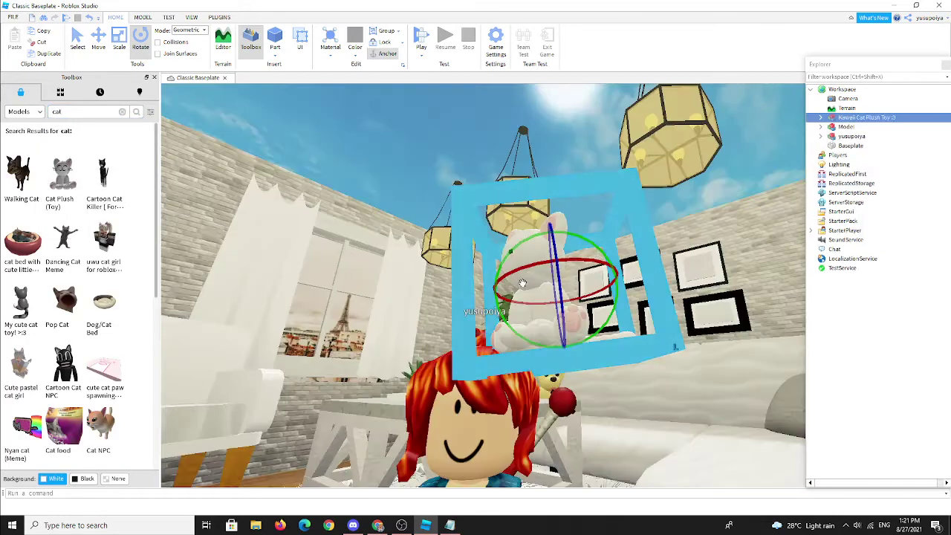
# Try to move the cat plush down beside the avatar, and undo the last change
pyautogui.moveTo(522, 283); pyautogui.dragTo(522, 292, button='right')
pyautogui.moveTo(522, 293); pyautogui.dragTo(503, 377)
pyautogui.scroll(-5, 558, 286)
pyautogui.click(81, 49)
pyautogui.scroll(4, 511, 271)
pyautogui.hotkey('ctrl', 'z')
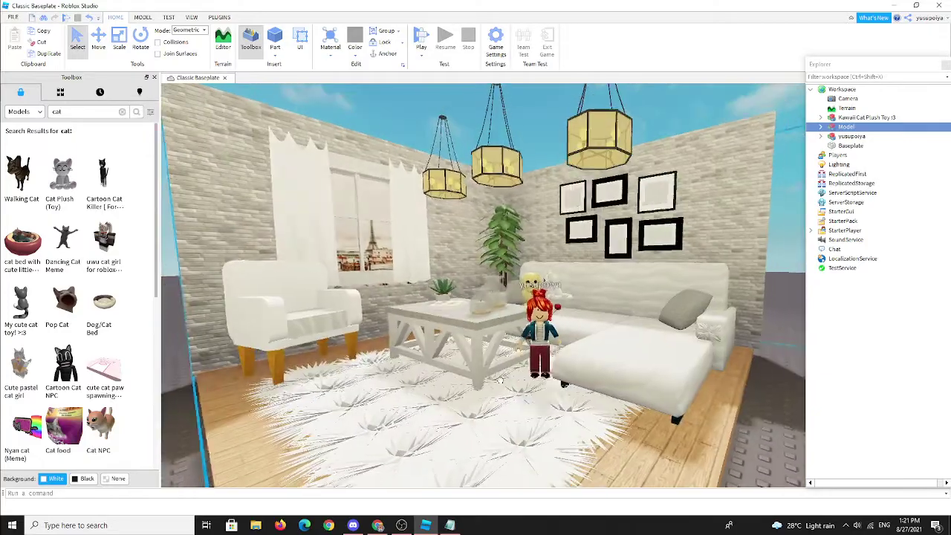
# Move the cat plush onto the white rug beside the avatar's feet
pyautogui.moveTo(518, 324); pyautogui.dragTo(522, 335, button='right')
pyautogui.scroll(4, 521, 335)
pyautogui.scroll(-8, 521, 335)
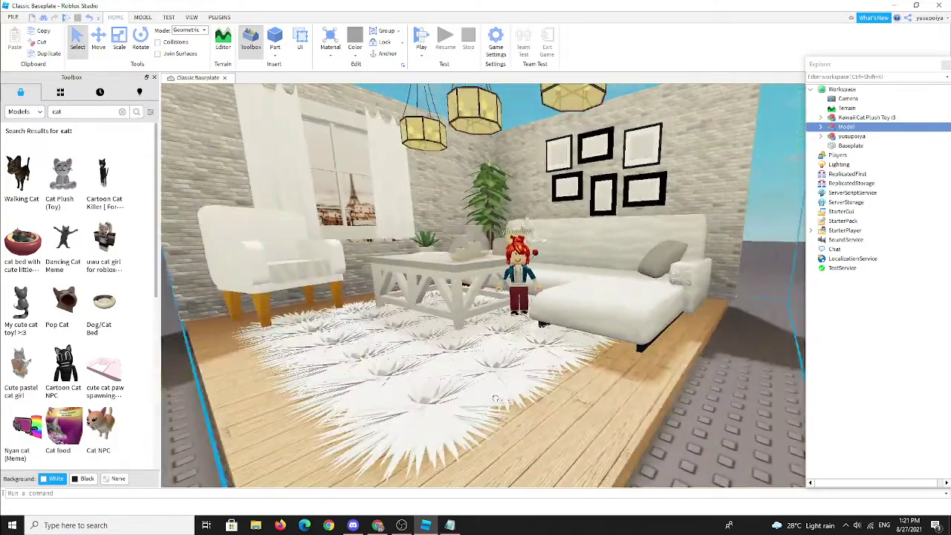
pyautogui.moveTo(646, 222); pyautogui.dragTo(646, 222, button='right')
pyautogui.scroll(4, 646, 222)
pyautogui.press('d')
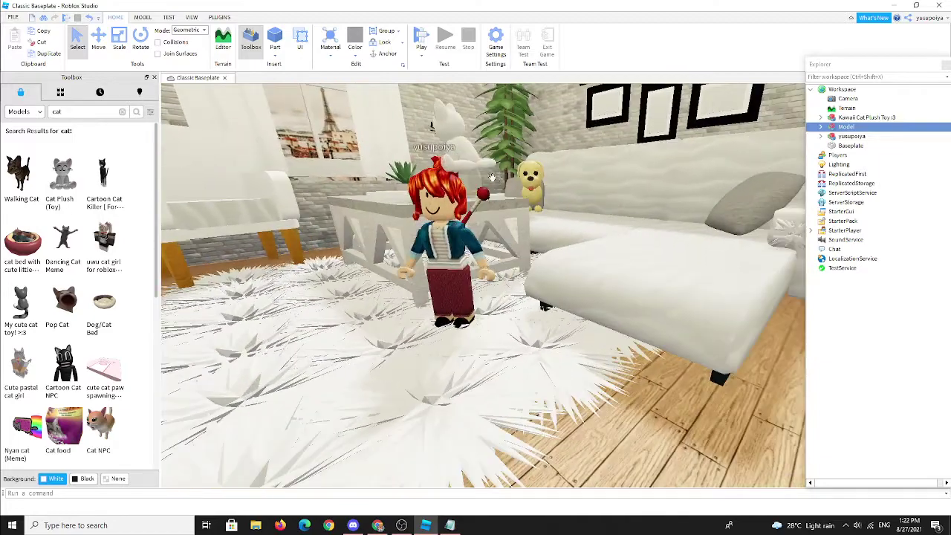
pyautogui.moveTo(471, 160); pyautogui.dragTo(369, 334)
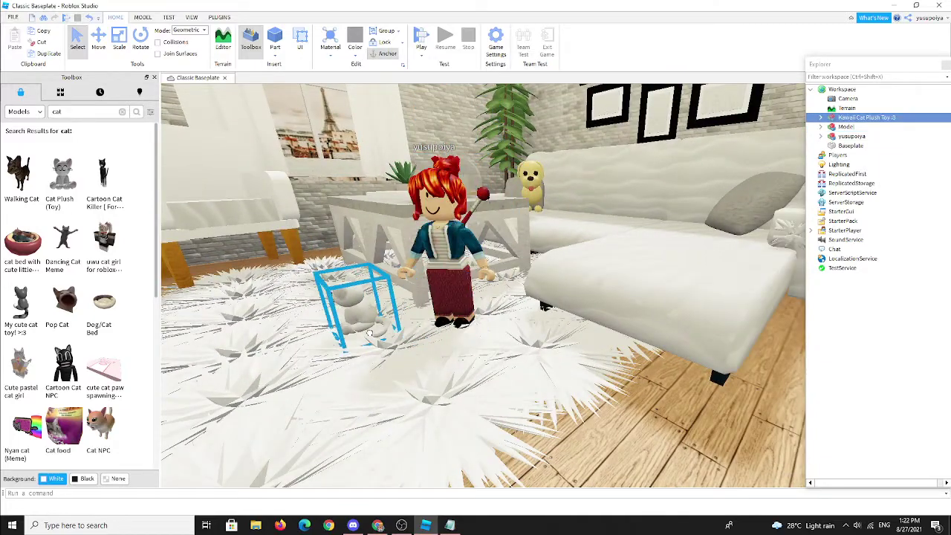
# Rotate the cat plush about its vertical axis to face the open front of the room, and select the avatar
pyautogui.click(98, 39)
pyautogui.click(140, 39)
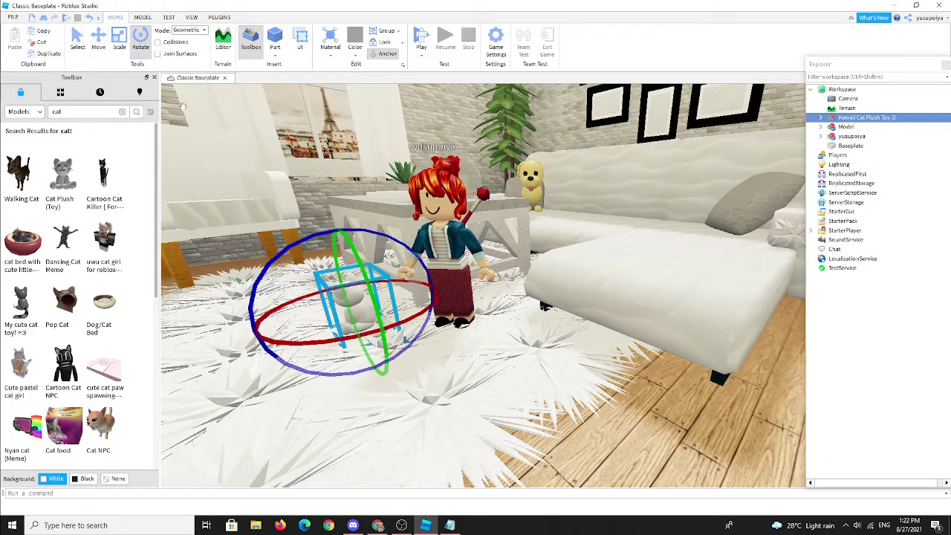
pyautogui.moveTo(397, 331); pyautogui.dragTo(552, 332)
pyautogui.moveTo(556, 318); pyautogui.dragTo(482, 318, button='right')
pyautogui.moveTo(586, 289); pyautogui.dragTo(631, 290, button='right')
pyautogui.click(512, 256)
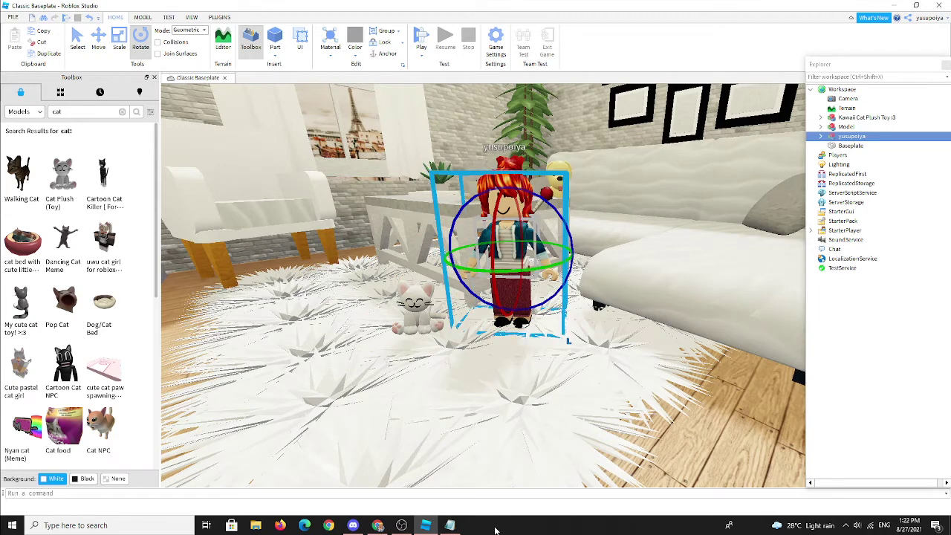
# Switch to Notepad, write "if u want to make poses hand u can follow my step :", and clear it again
pyautogui.click(449, 525)
pyautogui.write('if u want')
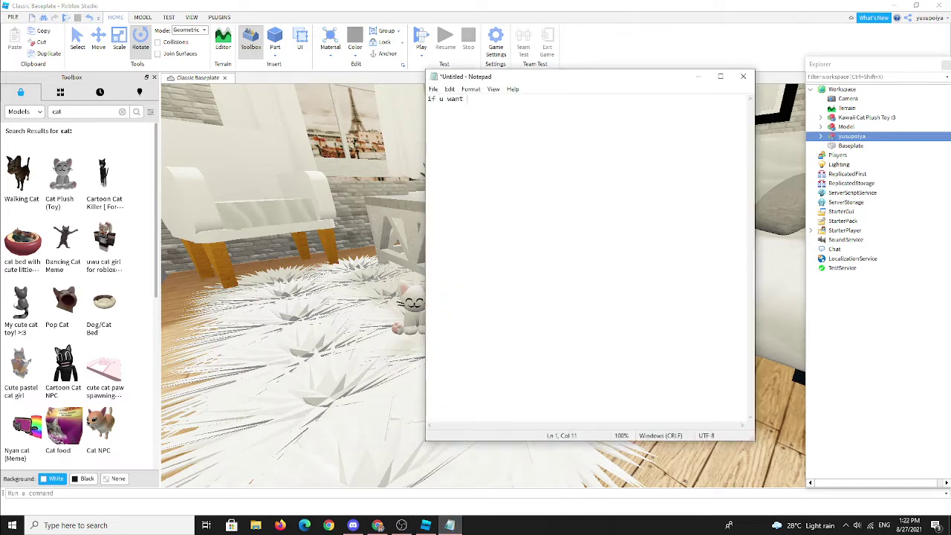
pyautogui.write(' to make poses hand u can follow my step :')
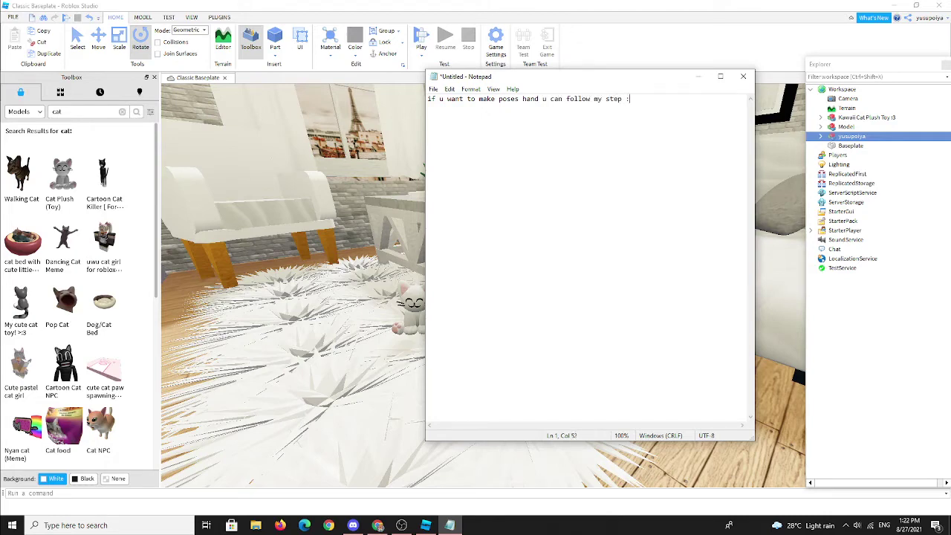
pyautogui.press('BackSpace')
pyautogui.press('BackSpace')
pyautogui.press('BackSpace')
pyautogui.press('BackSpace')
pyautogui.press('BackSpace')
pyautogui.press('BackSpace')
pyautogui.press('BackSpace')
pyautogui.press('BackSpace')
pyautogui.press('BackSpace')
pyautogui.press('BackSpace')
pyautogui.press('BackSpace')
pyautogui.press('BackSpace')
pyautogui.press('BackSpace')
pyautogui.press('BackSpace')
pyautogui.press('BackSpace')
pyautogui.press('BackSpace')
pyautogui.press('BackSpace')
pyautogui.press('BackSpace')
pyautogui.press('BackSpace')
pyautogui.press('BackSpace')
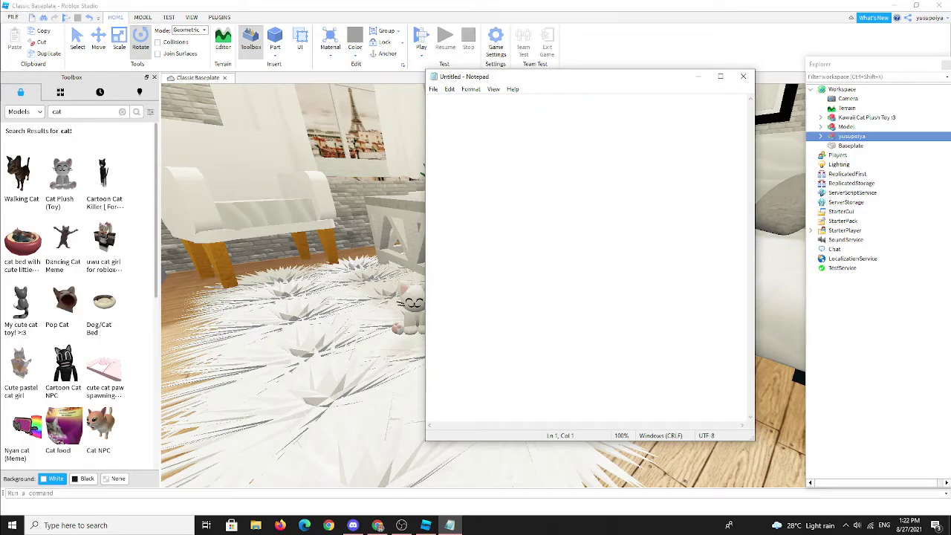
# Switch to Roblox Studio, expand the avatar model's parts in the Explorer, and select its Left Arm
pyautogui.click(407, 229)
pyautogui.moveTo(518, 203); pyautogui.dragTo(518, 204, button='right')
pyautogui.click(518, 204)
pyautogui.scroll(3, 519, 203)
pyautogui.moveTo(642, 192); pyautogui.dragTo(658, 185, button='right')
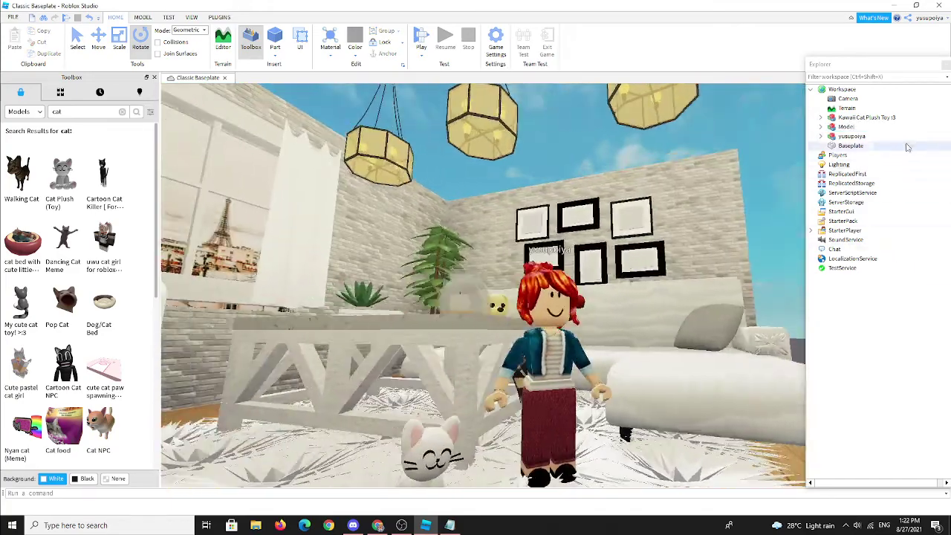
pyautogui.doubleClick(851, 137)
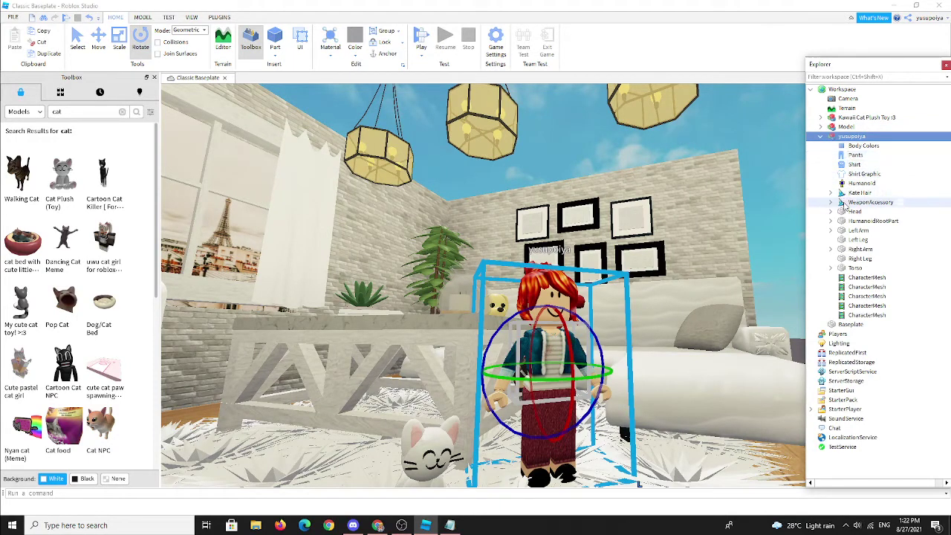
pyautogui.click(851, 233)
pyautogui.moveTo(638, 223); pyautogui.dragTo(636, 219, button='right')
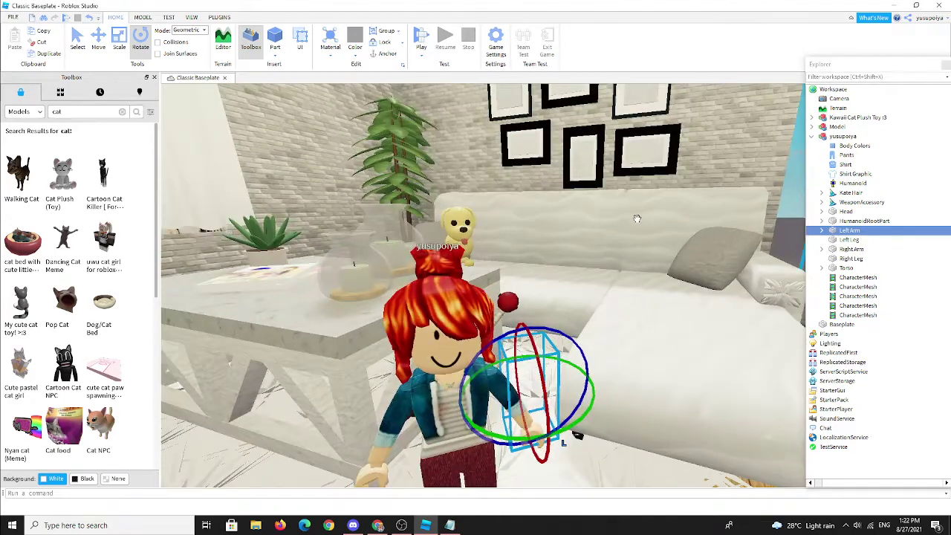
pyautogui.scroll(-3, 626, 230)
pyautogui.scroll(4, 492, 296)
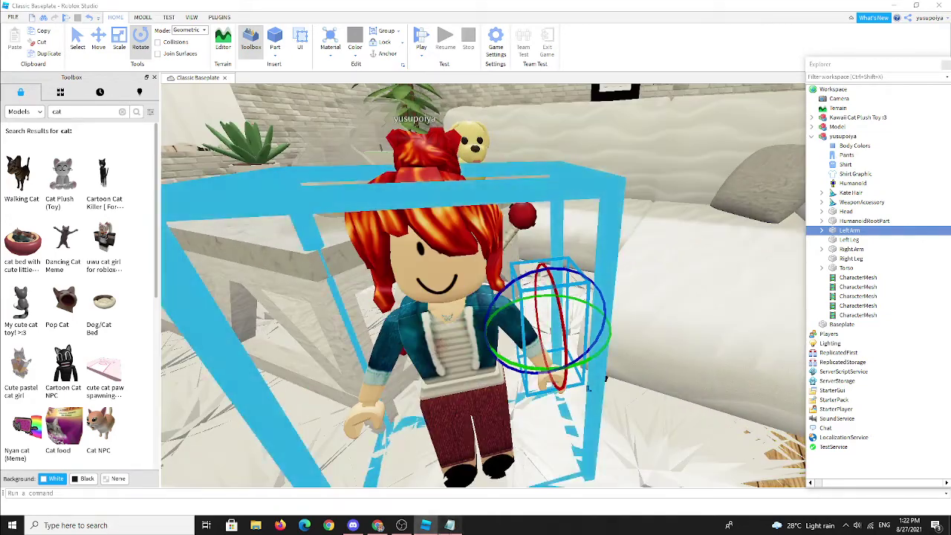
# Switch to Notepad and write "u can chose left arm or right arm im chose left:)"
pyautogui.click(449, 525)
pyautogui.write('u')
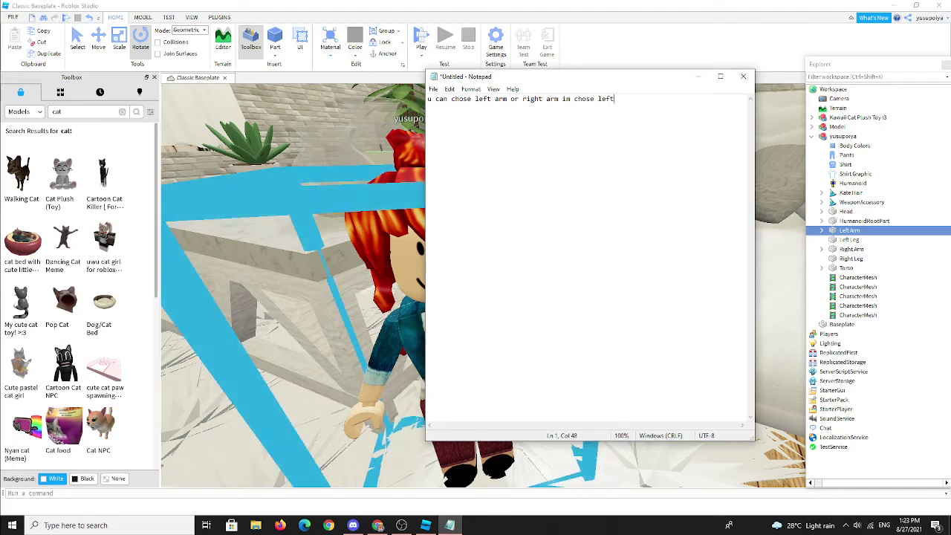
pyautogui.write(':)')
# Switch to Roblox Studio and rotate the avatar's Left Arm outward until it points slightly above horizontal
pyautogui.click(342, 323)
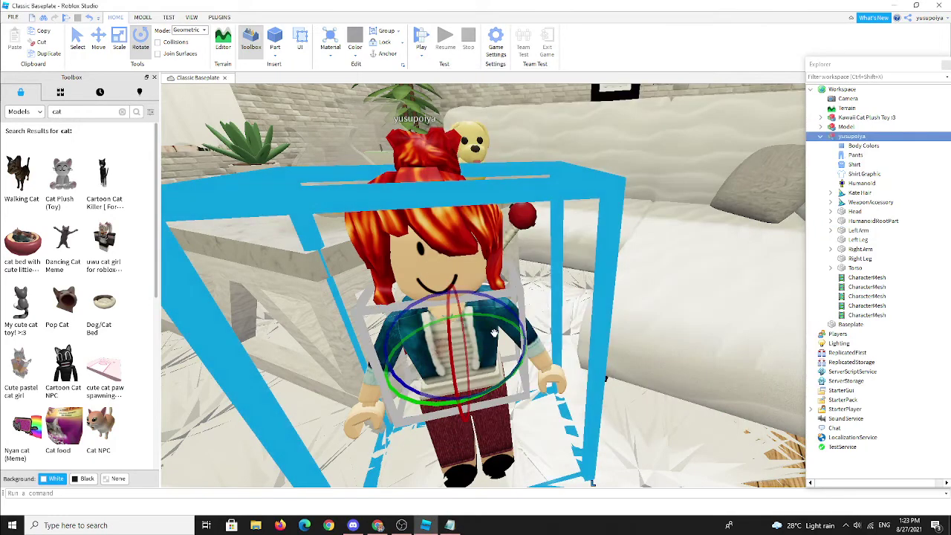
pyautogui.scroll(-5, 496, 333)
pyautogui.scroll(3, 766, 319)
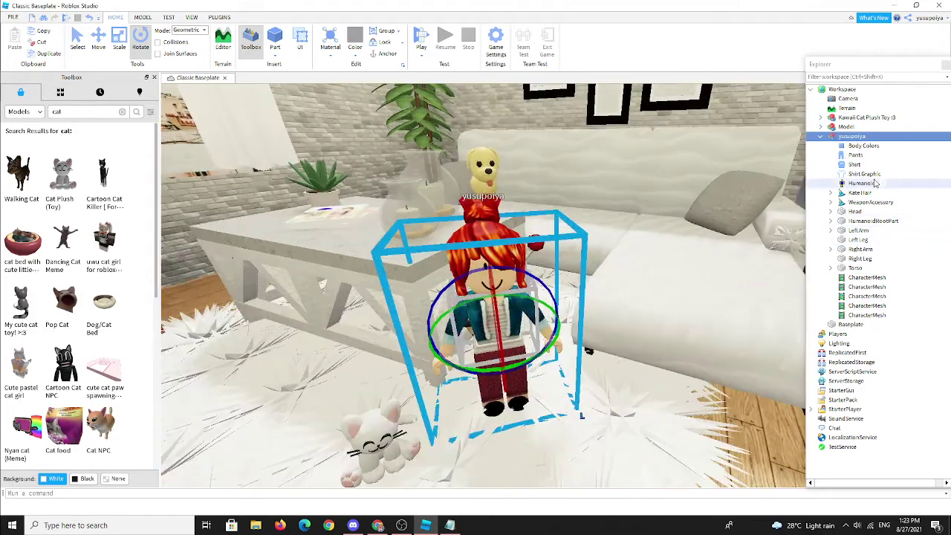
pyautogui.click(858, 231)
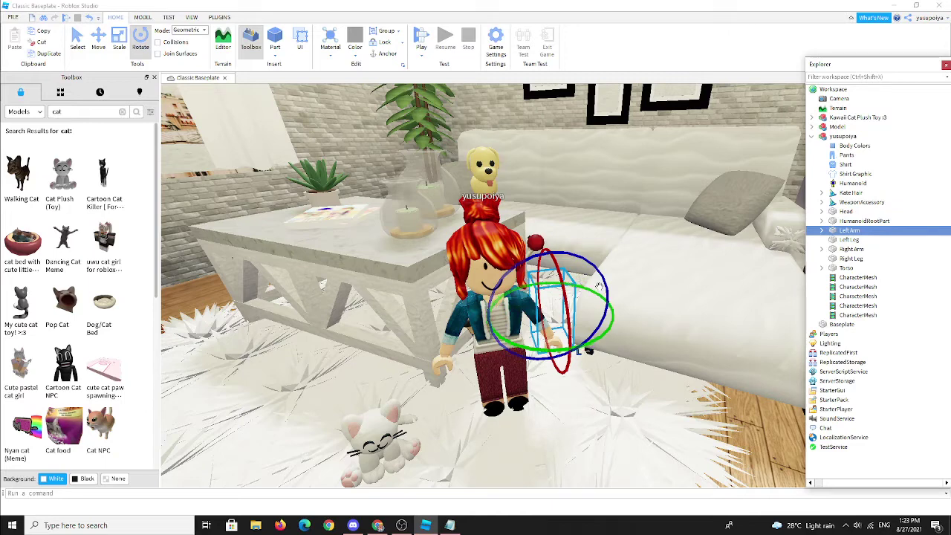
pyautogui.moveTo(604, 283)
pyautogui.mouseDown()
pyautogui.moveTo(574, 257)
pyautogui.moveTo(517, 263)
pyautogui.mouseUp()
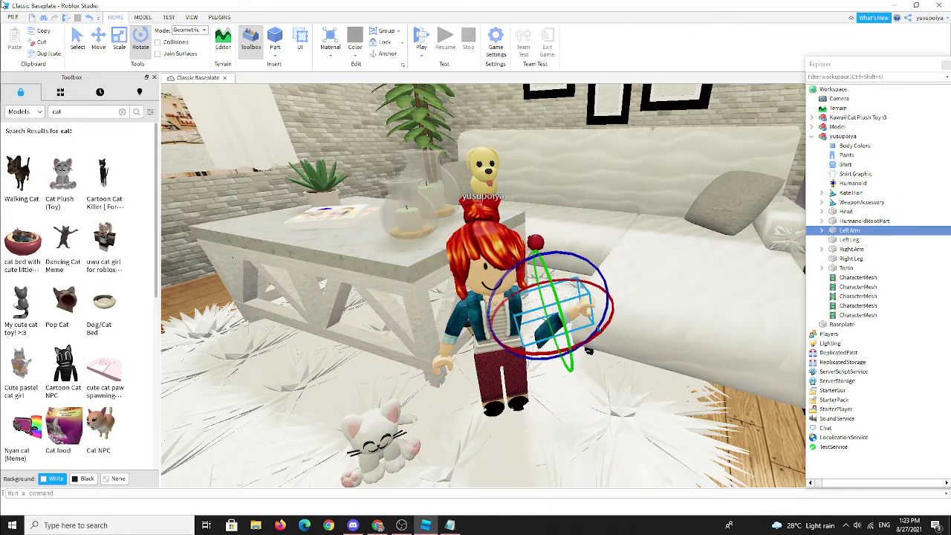
# Move the rotated Left Arm up to the avatar's shoulder and deselect it
pyautogui.click(102, 44)
pyautogui.moveTo(540, 261); pyautogui.dragTo(532, 225)
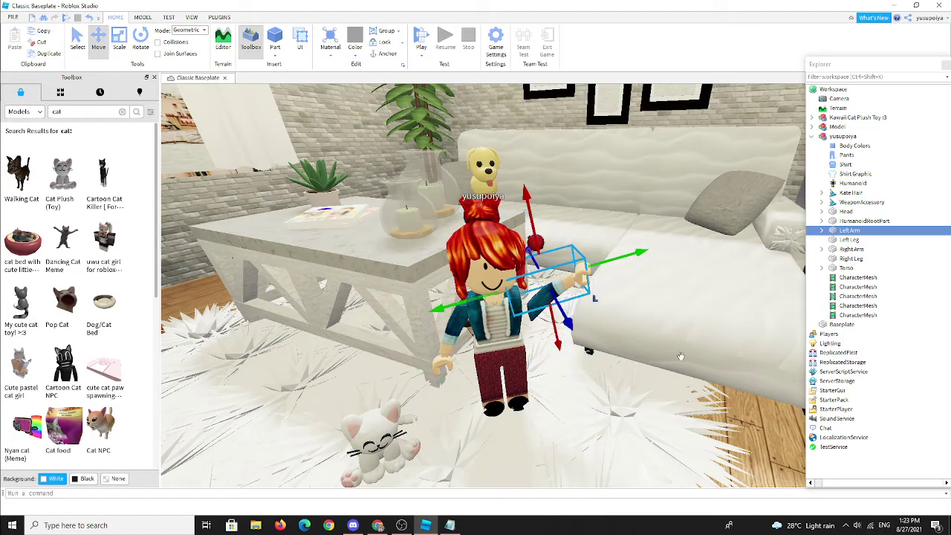
pyautogui.scroll(-10, 681, 358)
pyautogui.click(734, 413)
pyautogui.scroll(3, 689, 378)
pyautogui.scroll(6, 688, 381)
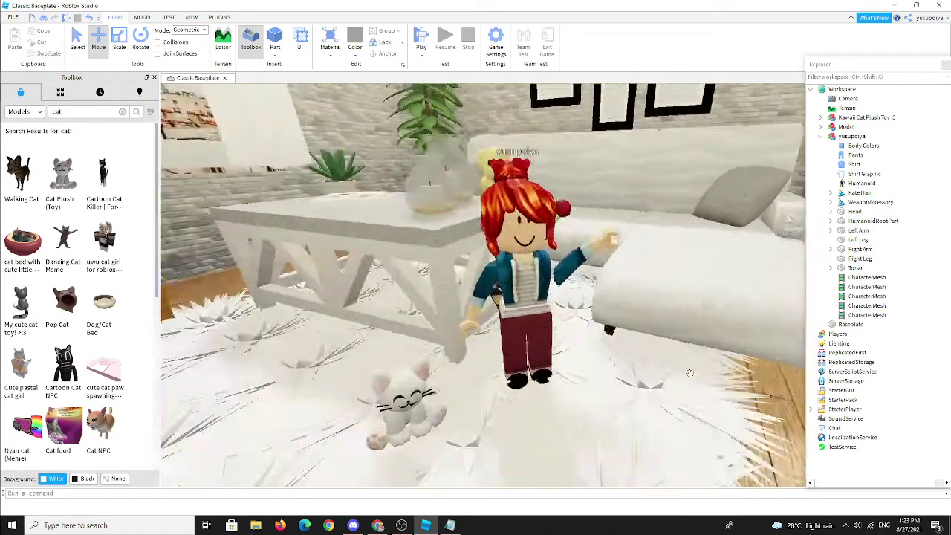
pyautogui.moveTo(689, 381); pyautogui.dragTo(604, 352, button='right')
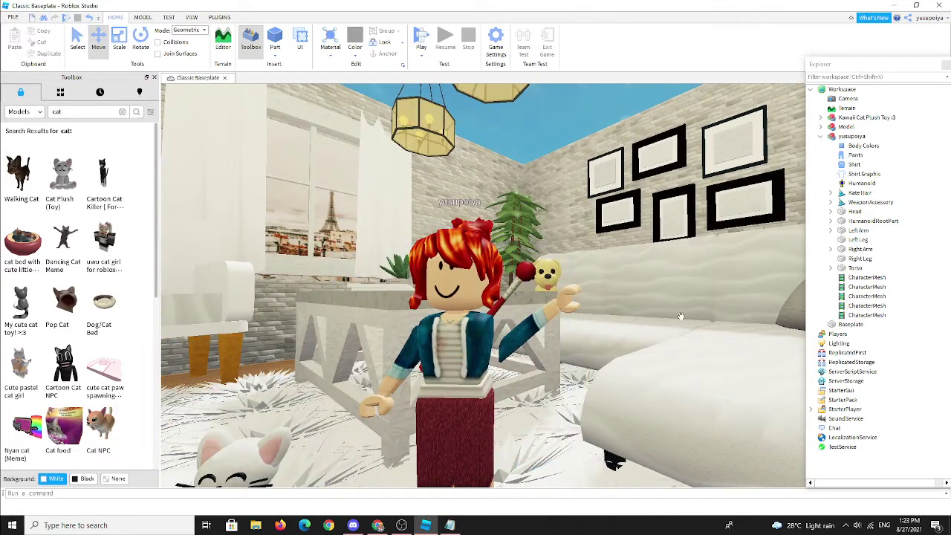
# Slide the Left Arm inward across the avatar's torso, and move it back out beside the shoulder
pyautogui.click(857, 230)
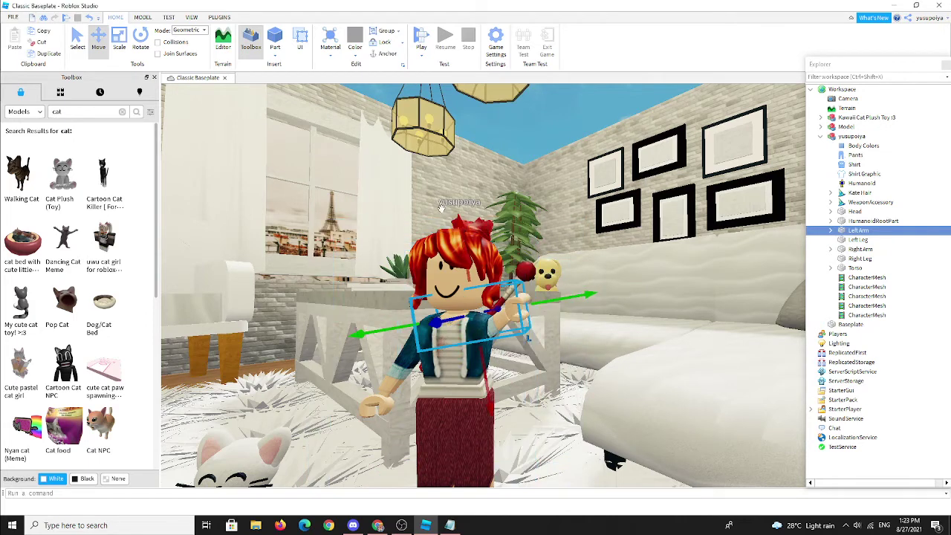
pyautogui.click(470, 238)
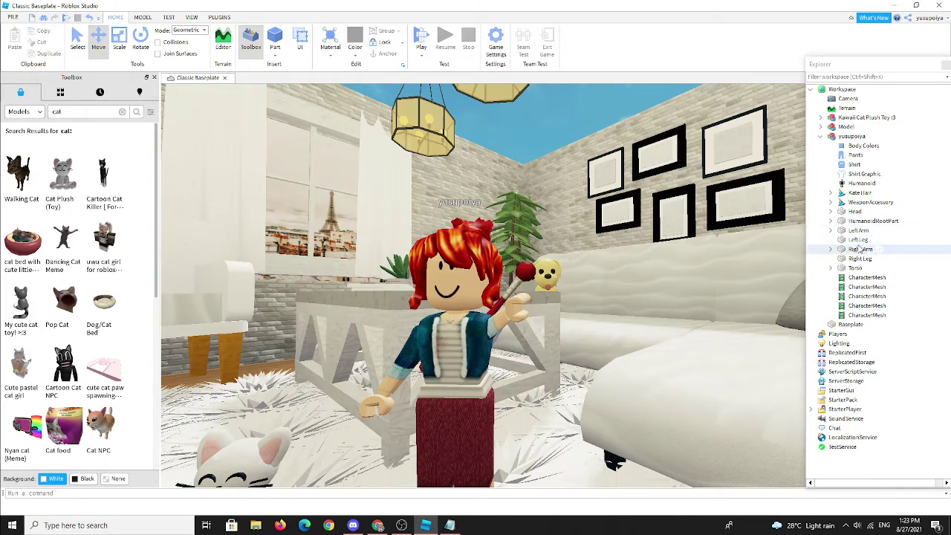
pyautogui.click(828, 250)
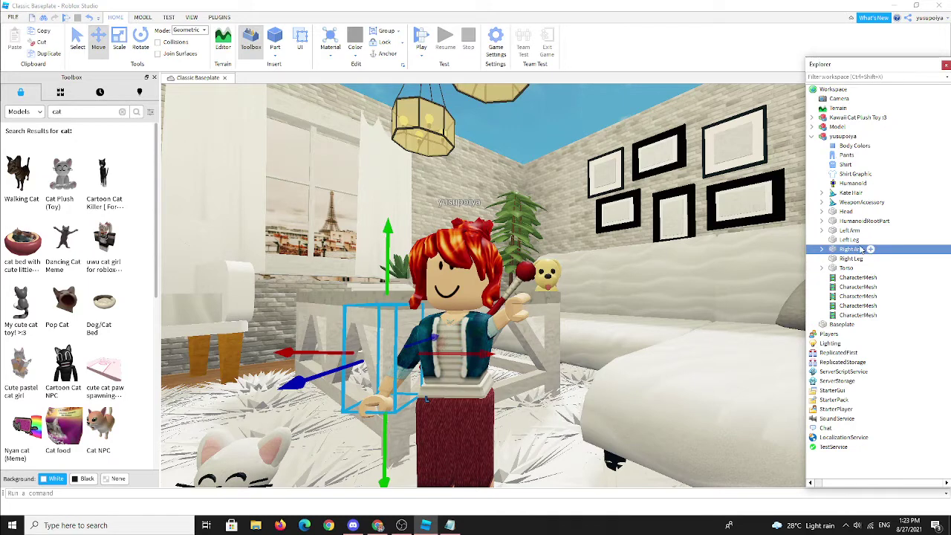
pyautogui.click(848, 240)
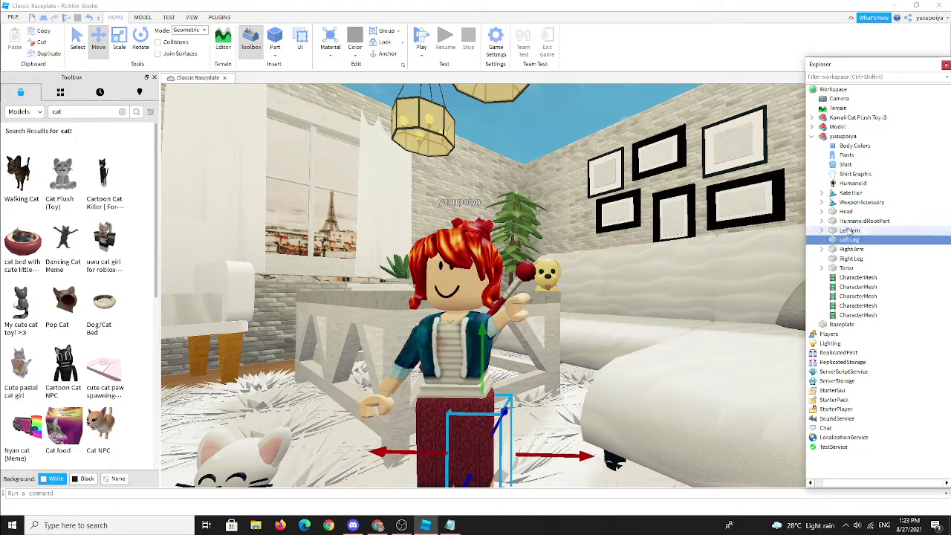
pyautogui.click(519, 301)
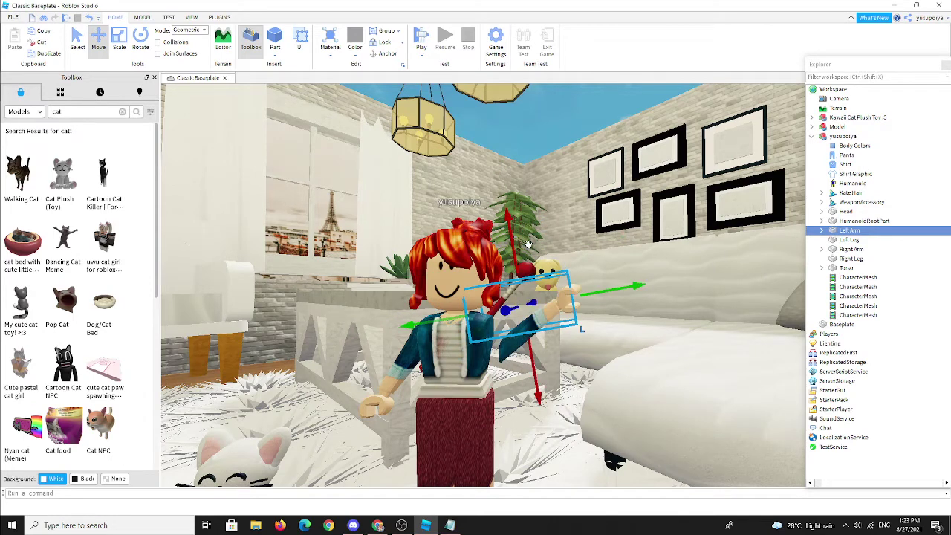
# Rotate the Left Arm to a steeper upward angle, and turn it back to its slightly raised angle
pyautogui.click(141, 39)
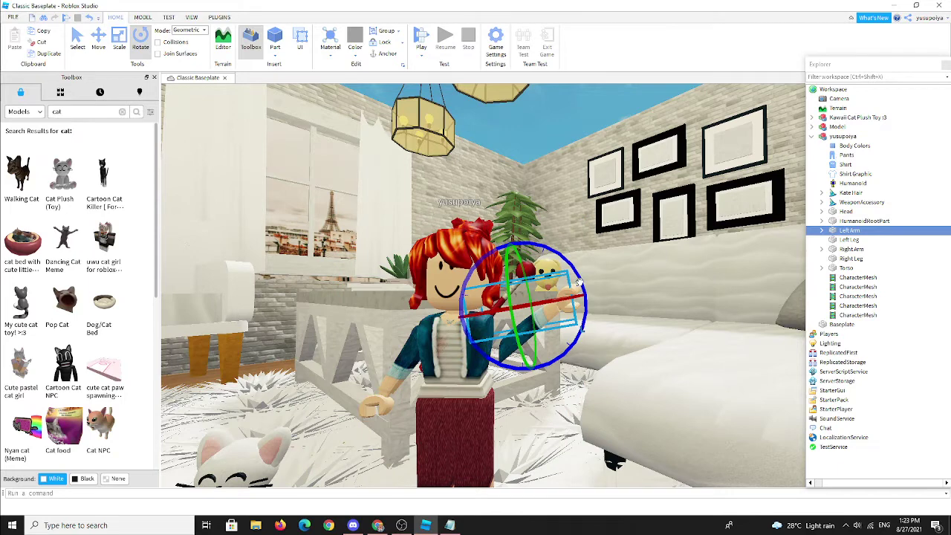
pyautogui.moveTo(578, 280); pyautogui.dragTo(623, 283)
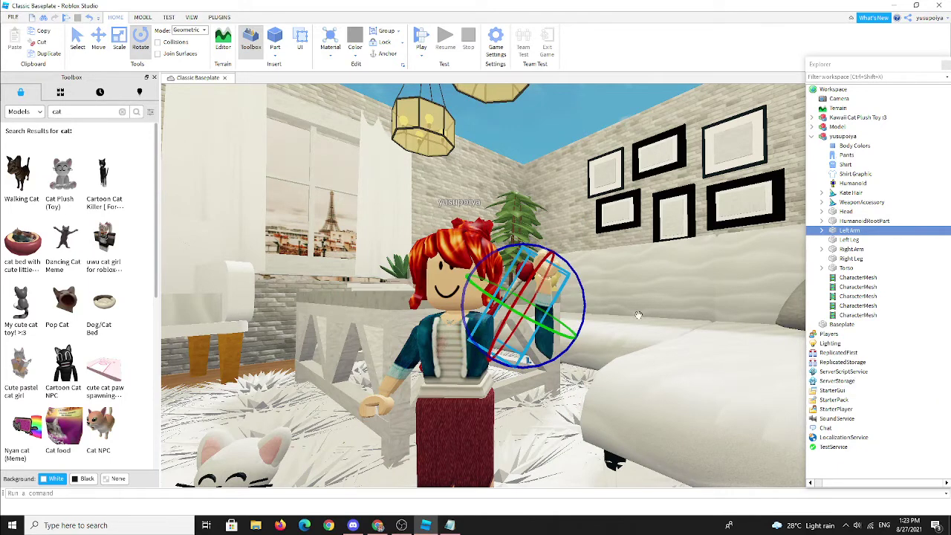
pyautogui.moveTo(583, 307); pyautogui.dragTo(567, 349)
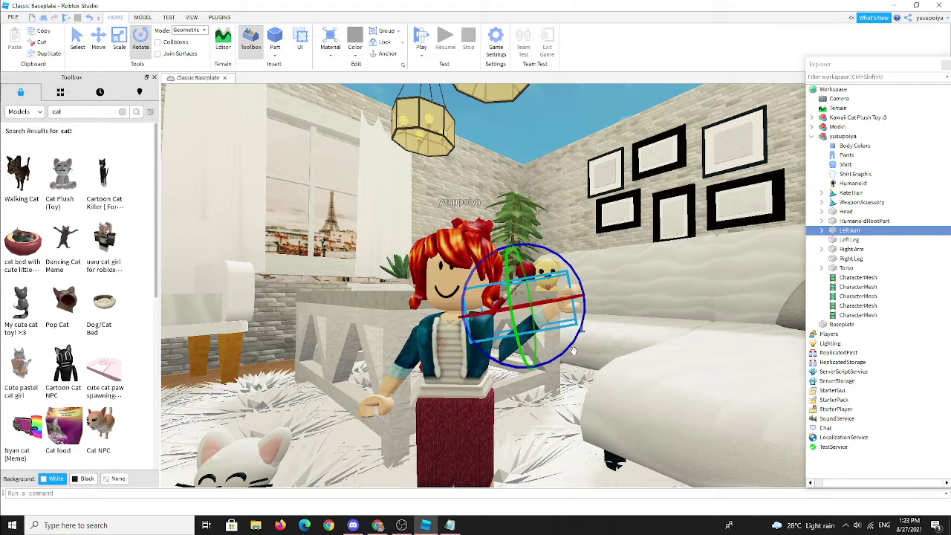
# Lengthen the Left Arm inward with the Scale tool so that it reaches across the avatar's torso
pyautogui.moveTo(508, 280); pyautogui.dragTo(585, 298)
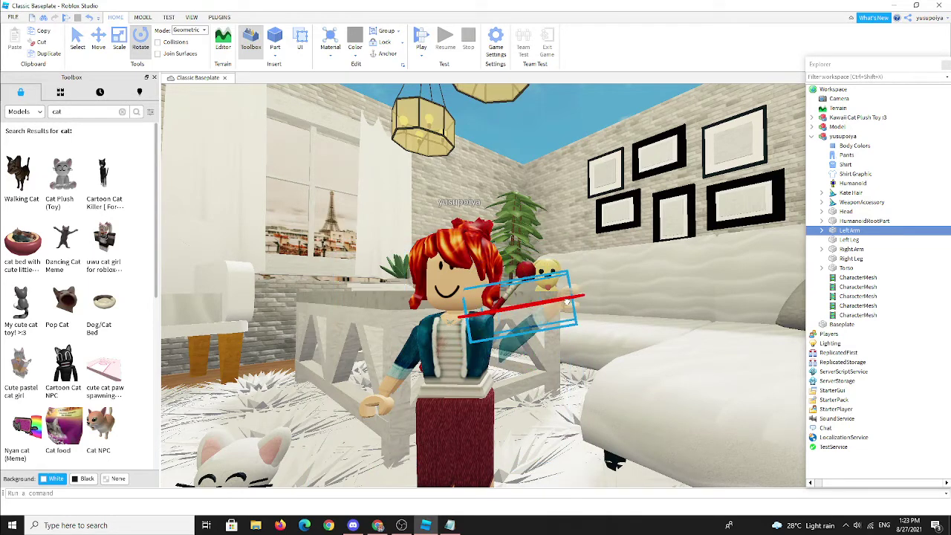
pyautogui.click(119, 40)
pyautogui.moveTo(439, 323); pyautogui.dragTo(431, 327)
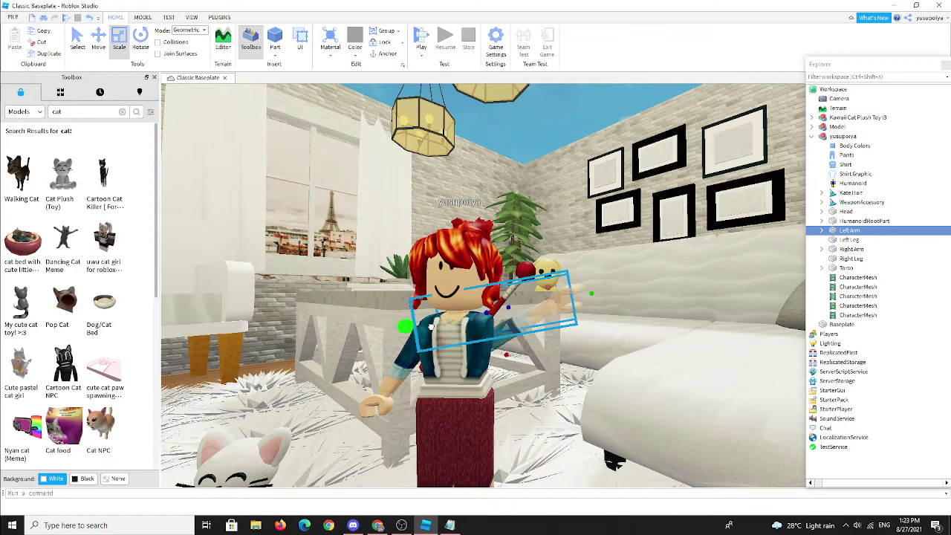
# Deselect the arm and examine the avatar's pose in the room from far, side and front views
pyautogui.scroll(-8, 691, 356)
pyautogui.click(692, 360)
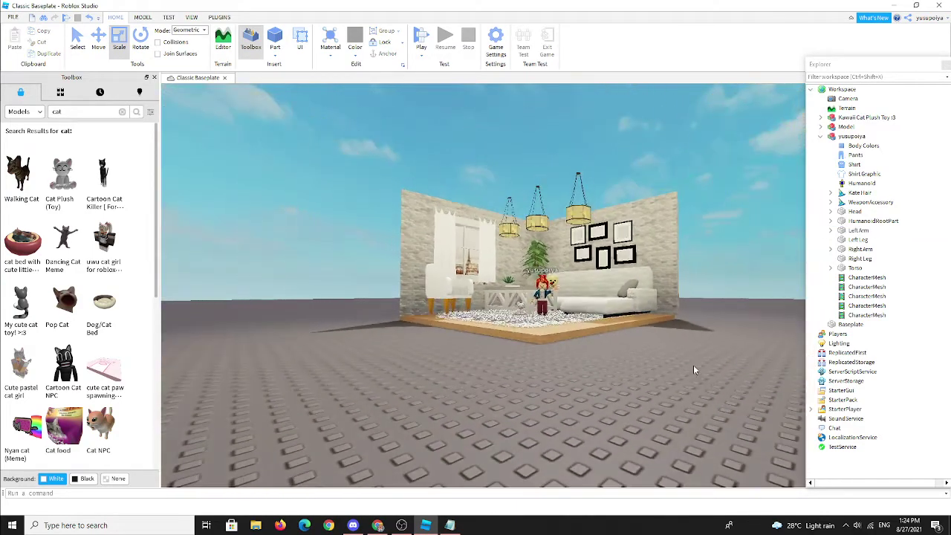
pyautogui.scroll(4, 693, 367)
pyautogui.scroll(10, 693, 367)
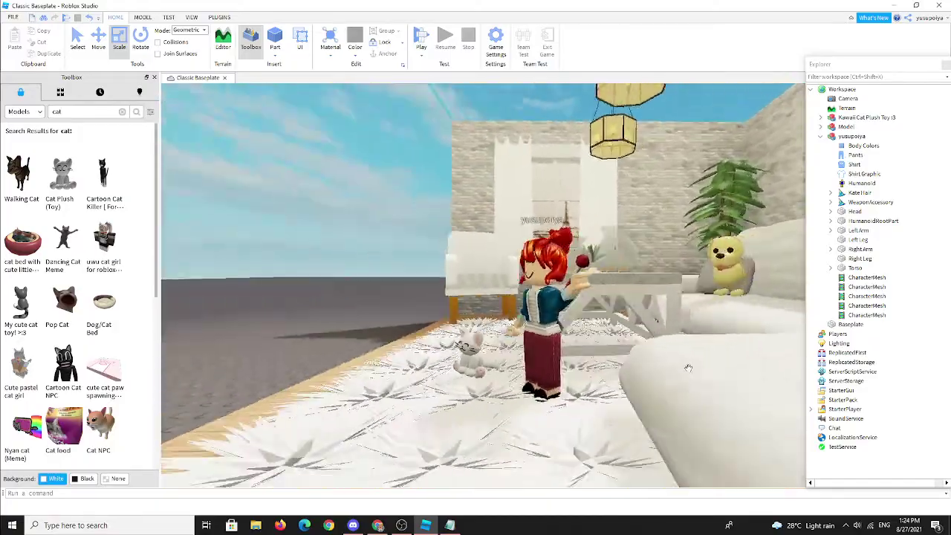
pyautogui.press('d')
pyautogui.moveTo(690, 368); pyautogui.dragTo(648, 388, button='right')
pyautogui.press('w')
pyautogui.scroll(3, 649, 388)
# Switch to Notepad and replace the note with "i nkow i make the poses not so good .-"
pyautogui.click(449, 525)
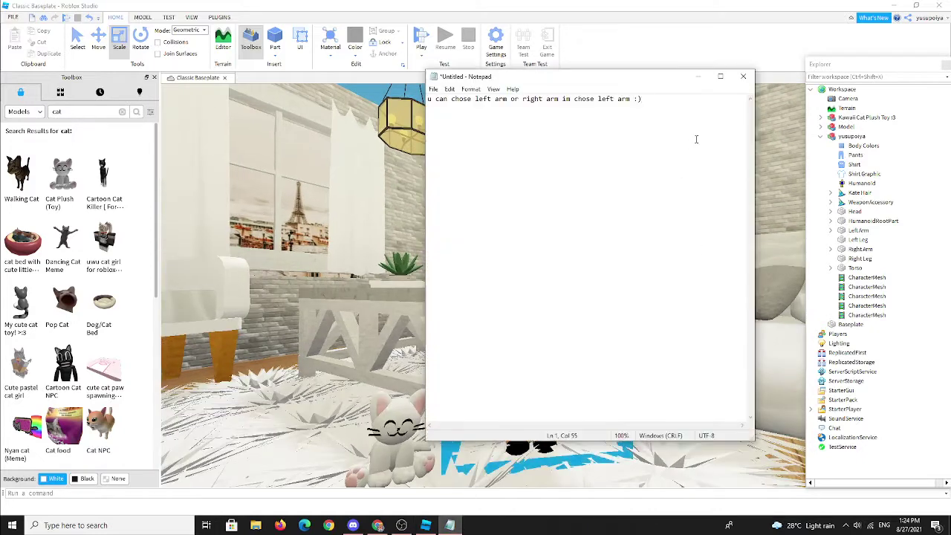
pyautogui.moveTo(646, 101); pyautogui.dragTo(336, 130)
pyautogui.press('BackSpace')
pyautogui.write('i')
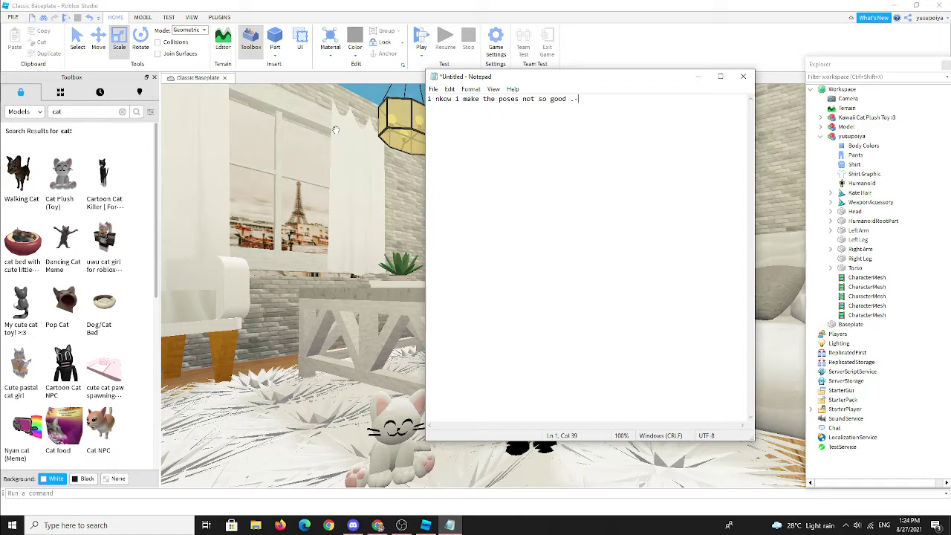
# Erase the whole note about the poses and return to Roblox Studio
pyautogui.press('BackSpace')
pyautogui.press('BackSpace')
pyautogui.press('BackSpace')
pyautogui.press('BackSpace')
pyautogui.press('BackSpace')
pyautogui.press('BackSpace')
pyautogui.press('BackSpace')
pyautogui.press('BackSpace')
pyautogui.press('BackSpace')
pyautogui.press('BackSpace')
pyautogui.press('BackSpace')
pyautogui.press('BackSpace')
pyautogui.press('BackSpace')
pyautogui.press('BackSpace')
pyautogui.press('BackSpace')
pyautogui.press('BackSpace')
pyautogui.press('BackSpace')
pyautogui.press('BackSpace')
pyautogui.press('BackSpace')
pyautogui.press('BackSpace')
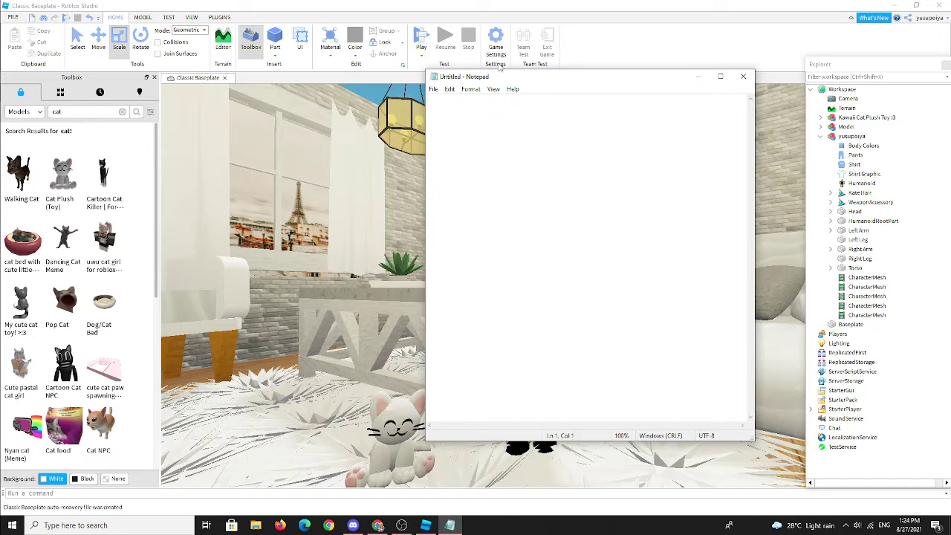
pyautogui.click(387, 189)
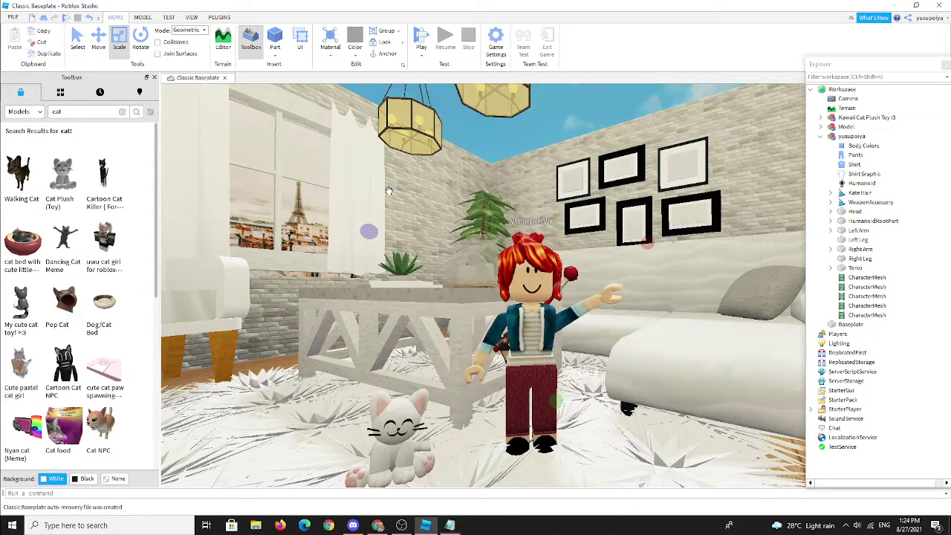
# Examine the decorated room and the posed avatar from outside and from close up
pyautogui.scroll(-8, 388, 192)
pyautogui.click(648, 373)
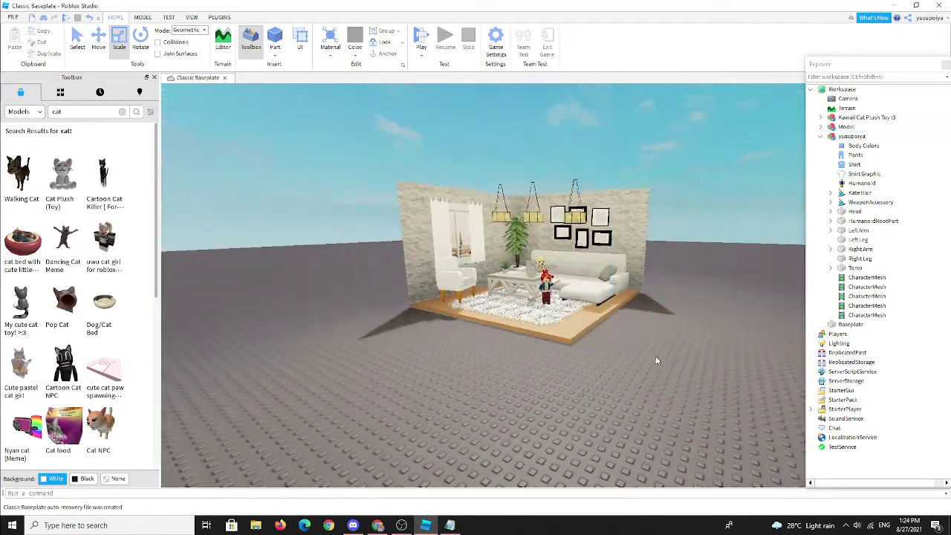
pyautogui.scroll(6, 655, 355)
pyautogui.moveTo(655, 356); pyautogui.dragTo(605, 352, button='right')
pyautogui.scroll(-1, 590, 334)
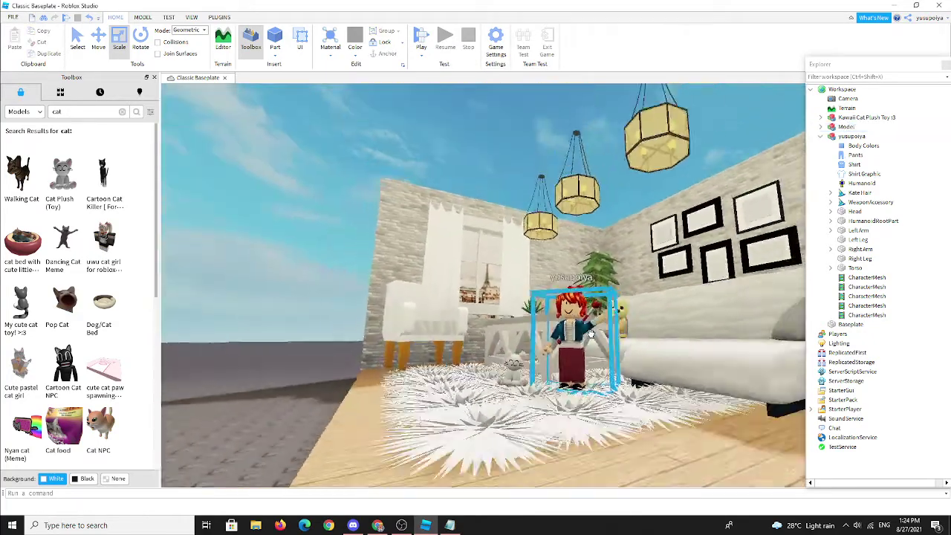
pyautogui.scroll(-4, 590, 333)
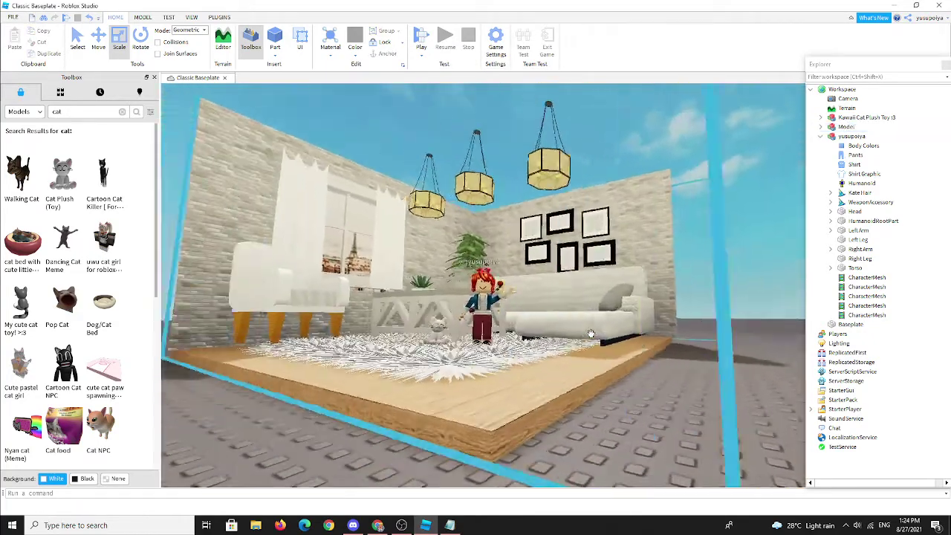
pyautogui.scroll(5, 587, 334)
pyautogui.scroll(-1, 580, 334)
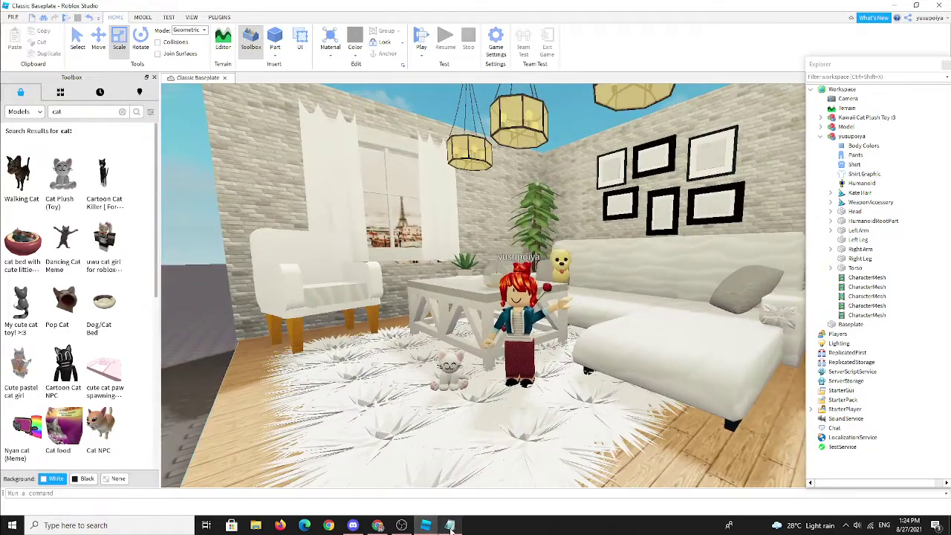
# Write the Notepad note "ok so if u done decorate or poses follow my step :D ok" and return to Roblox Studio
pyautogui.click(449, 525)
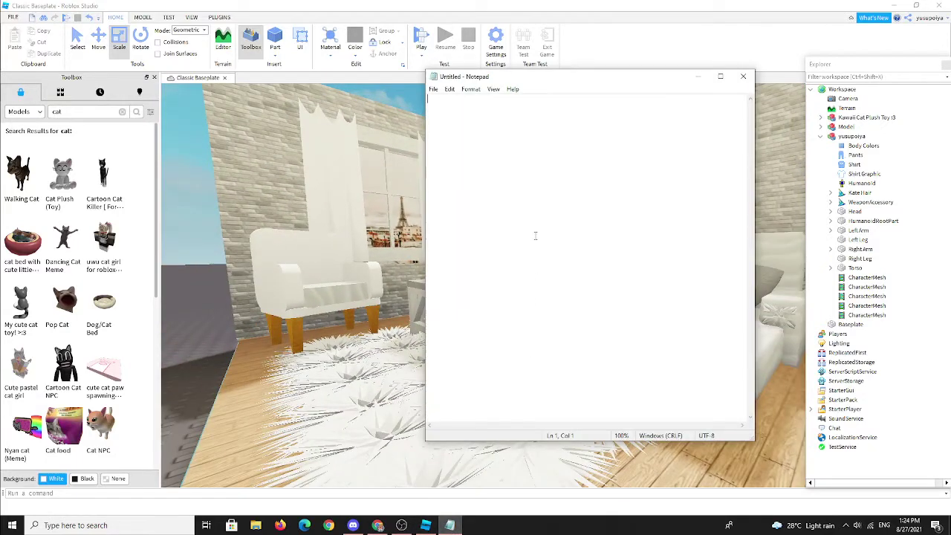
pyautogui.write('ok so if u done decorate or')
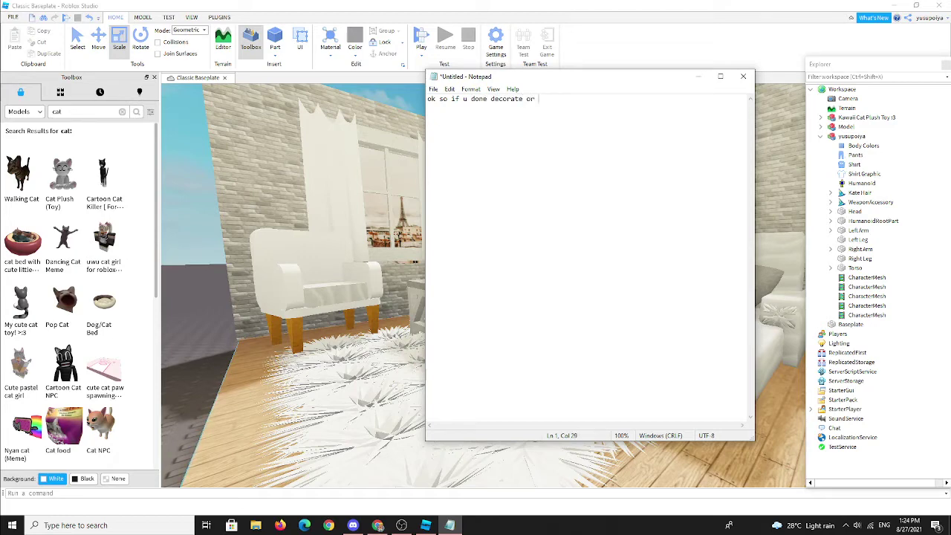
pyautogui.write('p')
pyautogui.write(' step :D ok')
pyautogui.click(200, 304)
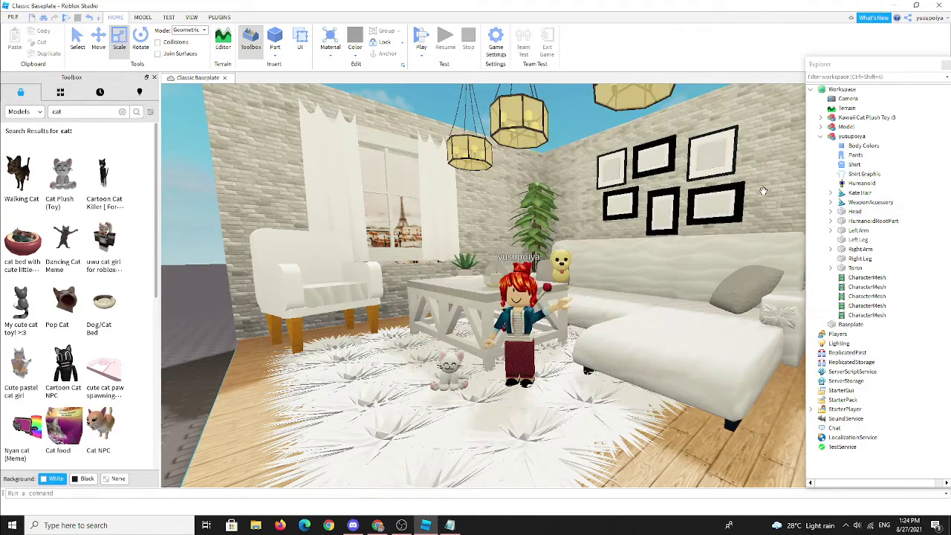
# Nest the room's Model and the Kawaii Cat Plush Toy inside the avatar's model in the Workspace hierarchy
pyautogui.moveTo(763, 191); pyautogui.dragTo(809, 190, button='right')
pyautogui.click(841, 127)
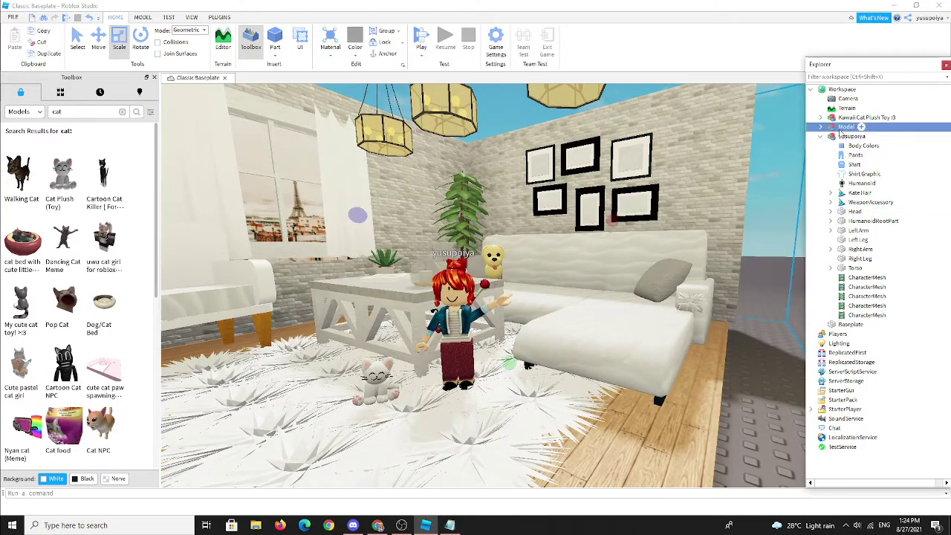
pyautogui.moveTo(845, 127); pyautogui.dragTo(851, 137)
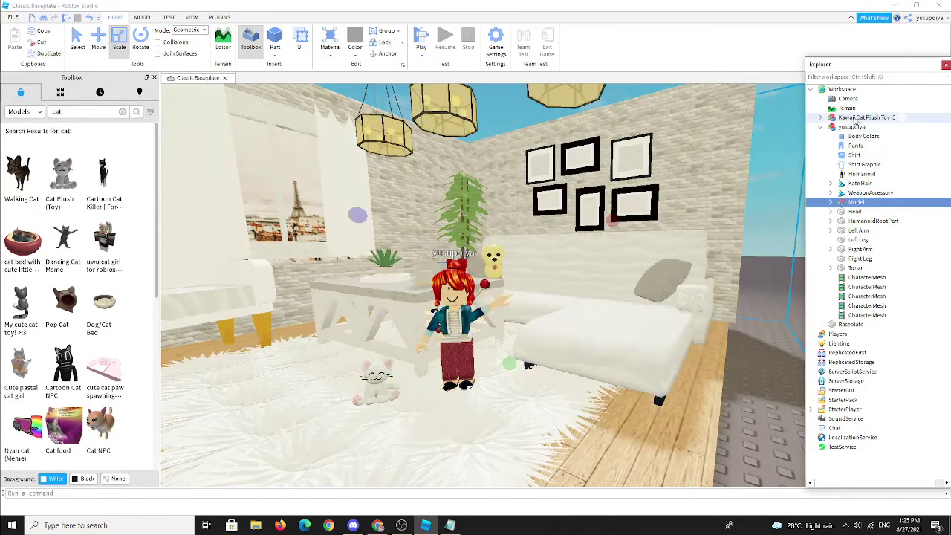
pyautogui.click(862, 118)
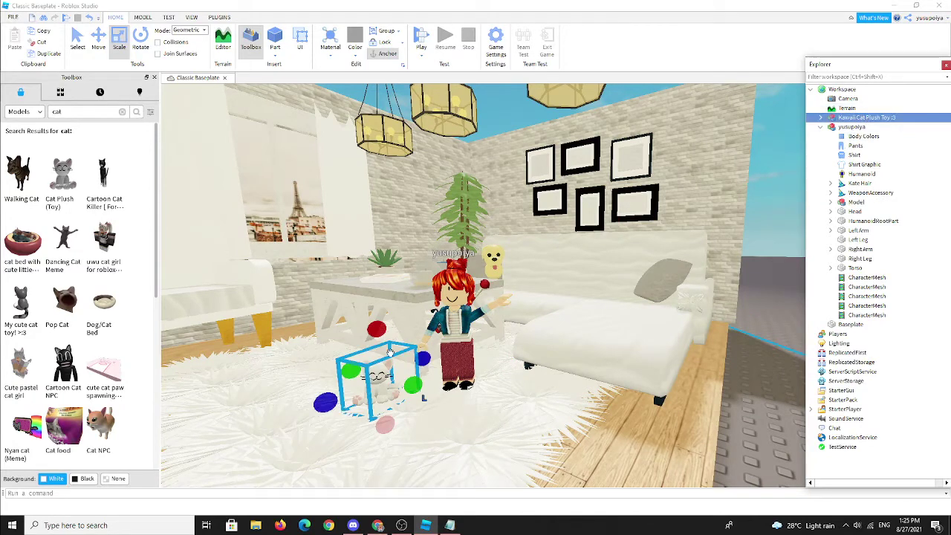
pyautogui.moveTo(857, 117); pyautogui.dragTo(851, 127)
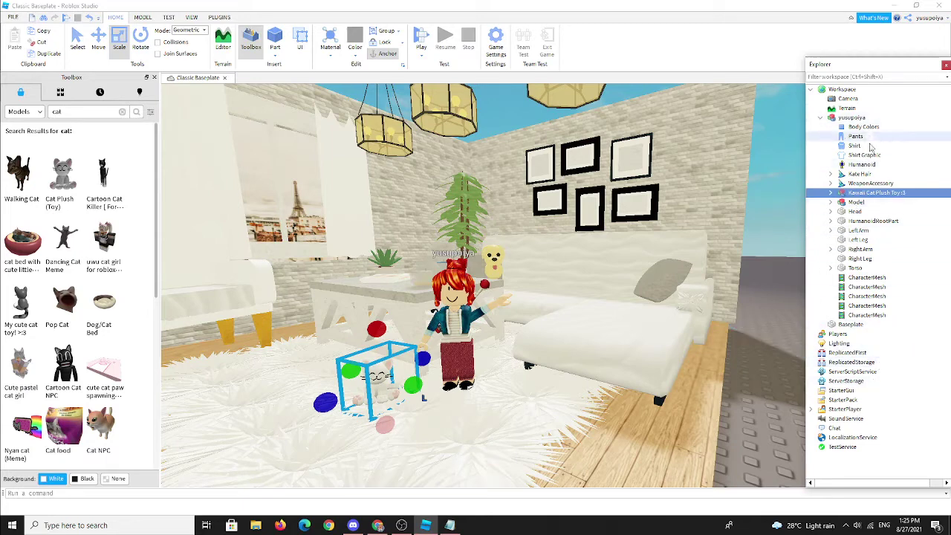
# Export the avatar's model with its nested room and plush as an OBJ file named wadaw in the Pc-Game folder
pyautogui.rightClick(862, 119)
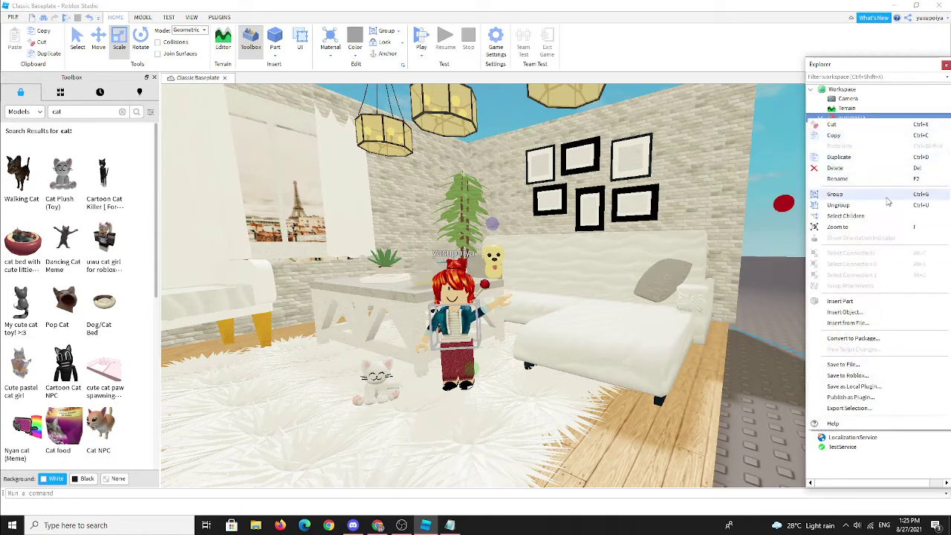
pyautogui.click(875, 410)
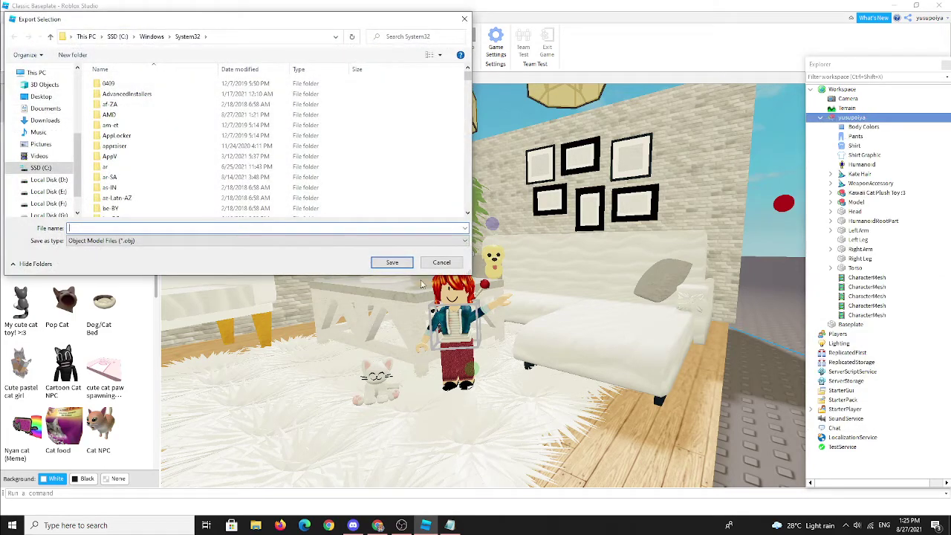
pyautogui.write('wadaw')
pyautogui.click(391, 262)
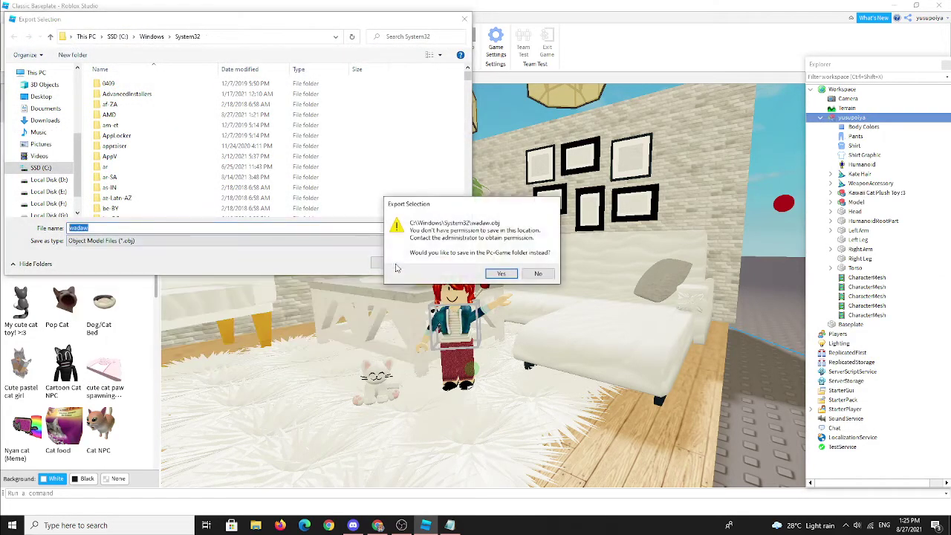
pyautogui.click(501, 274)
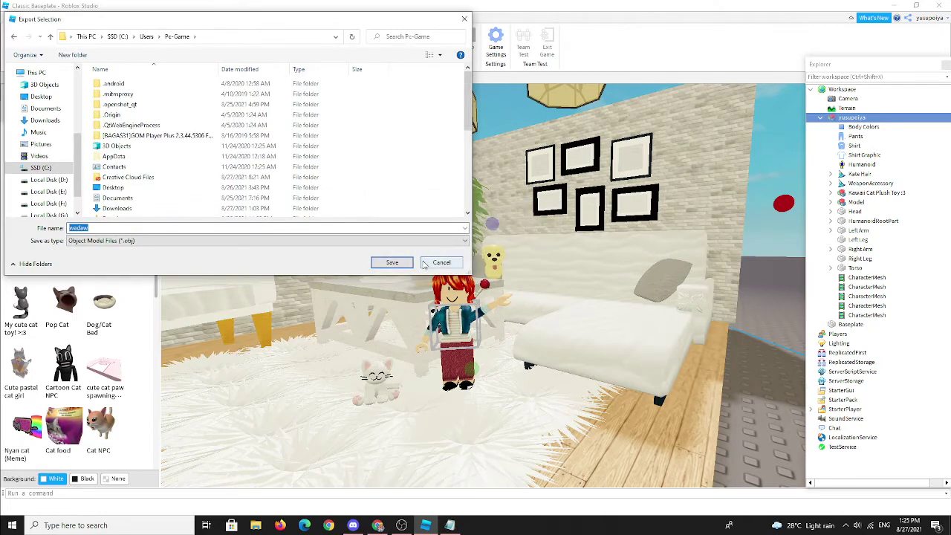
pyautogui.click(408, 264)
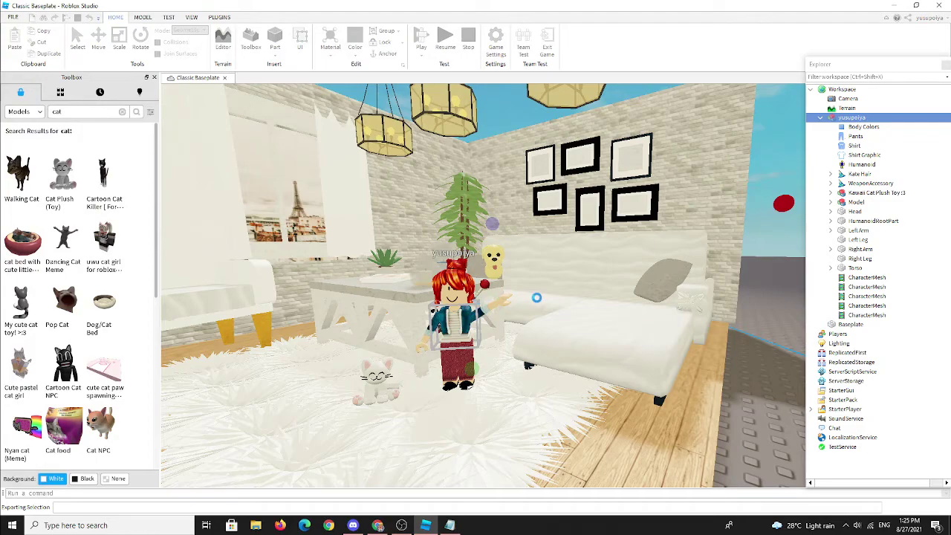
pyautogui.scroll(-5, 529, 389)
pyautogui.scroll(6, 531, 390)
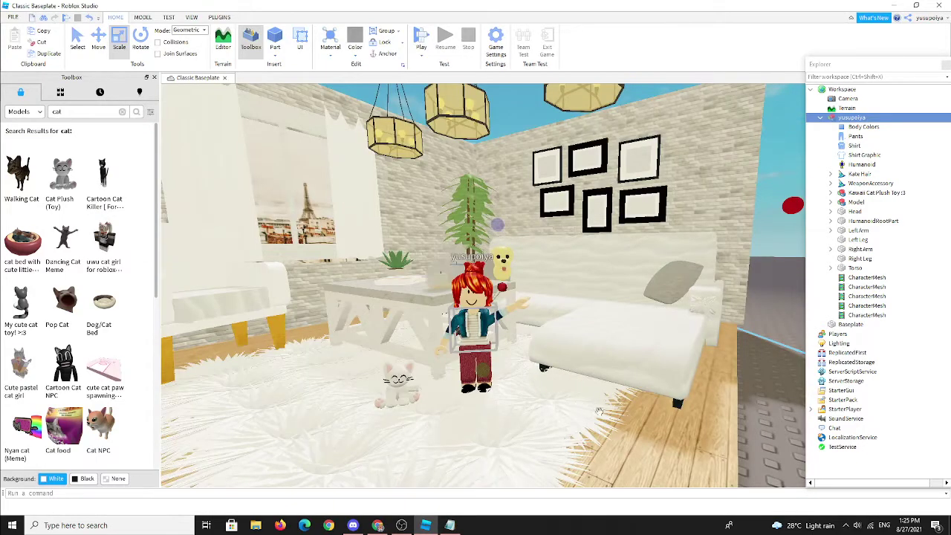
pyautogui.scroll(-8, 583, 401)
pyautogui.click(645, 436)
pyautogui.scroll(6, 641, 432)
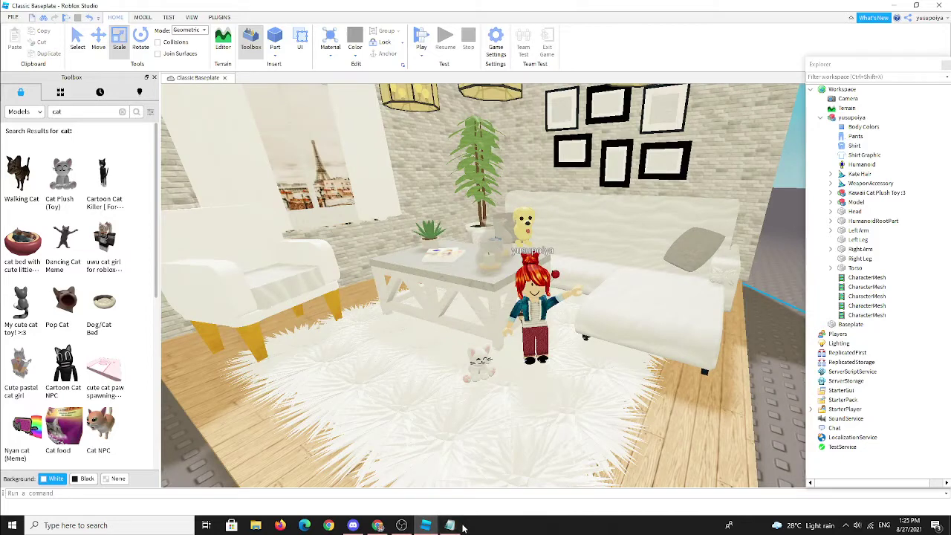
# Switch to Notepad and replace the note with "and u need to go to 3d view"
pyautogui.click(449, 525)
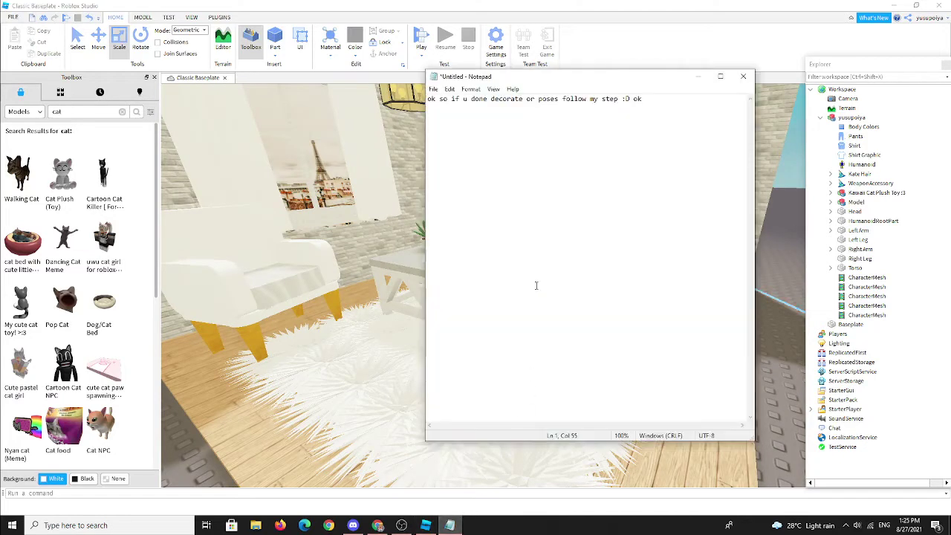
pyautogui.hotkey('ctrl', 'a')
pyautogui.press('BackSpace')
pyautogui.write('and')
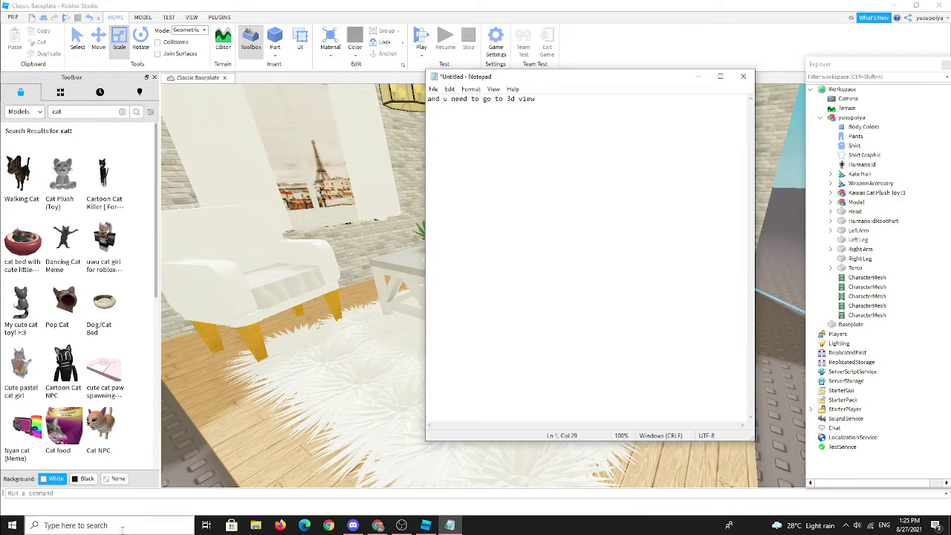
# Launch 3D Viewer and dismiss its welcome screen
pyautogui.click(12, 525)
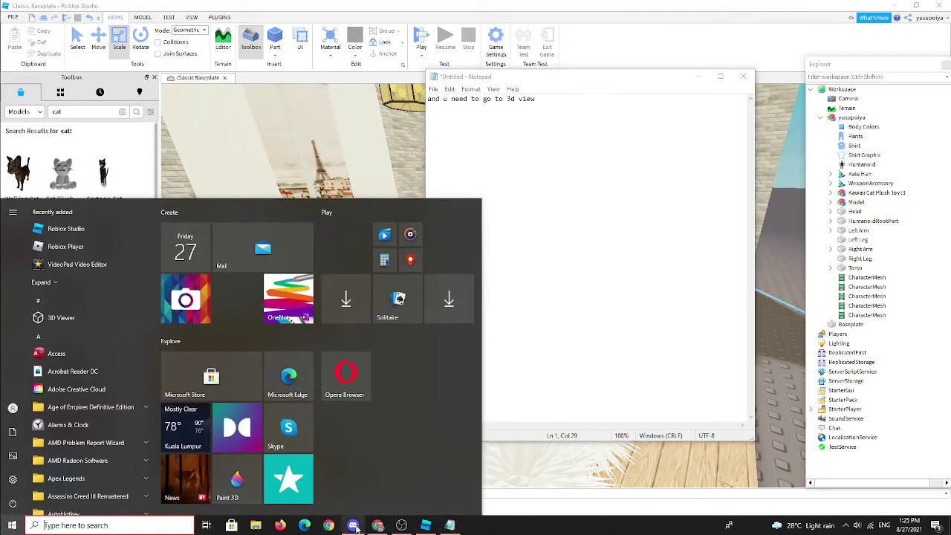
pyautogui.click(401, 525)
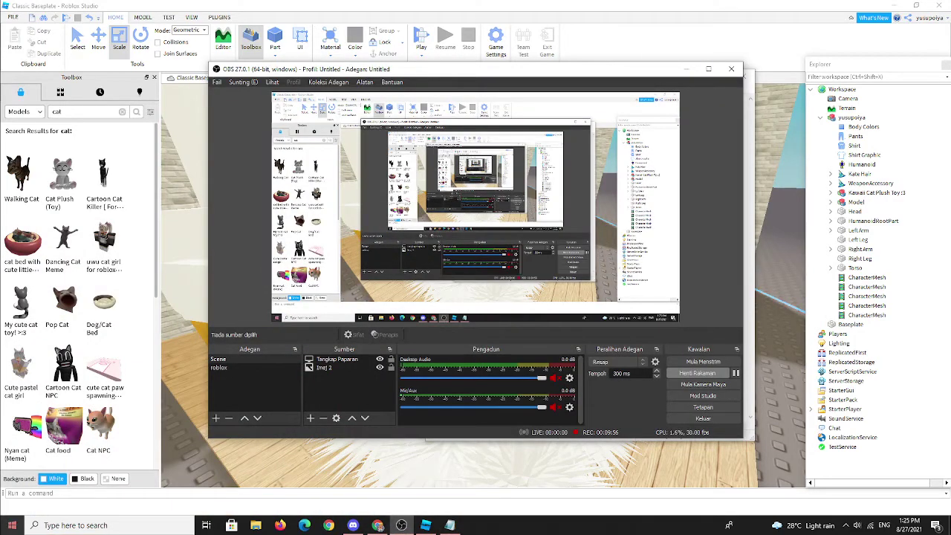
pyautogui.click(12, 525)
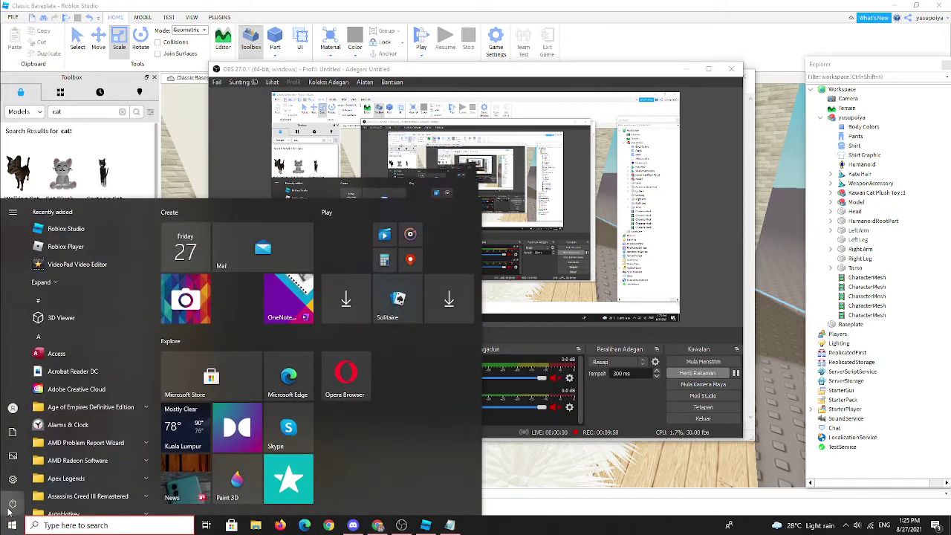
pyautogui.click(76, 325)
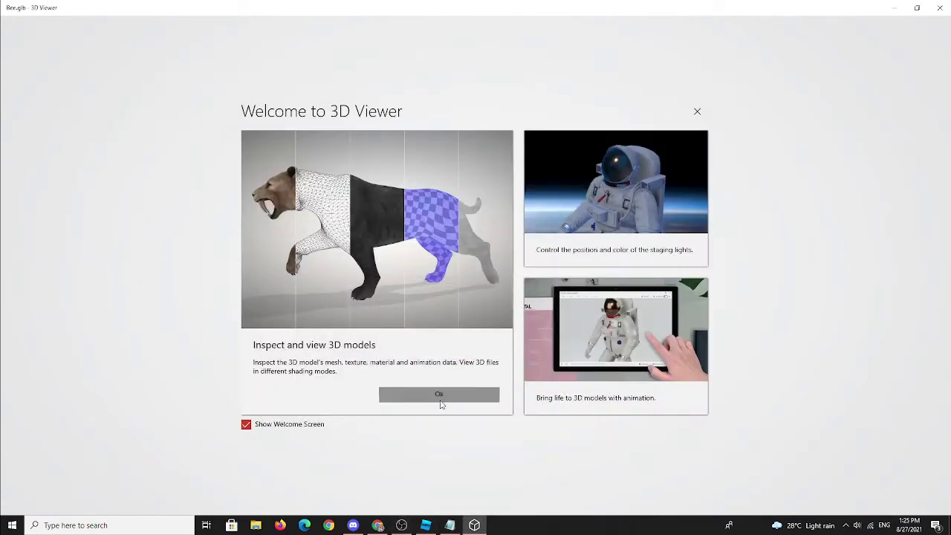
pyautogui.click(440, 399)
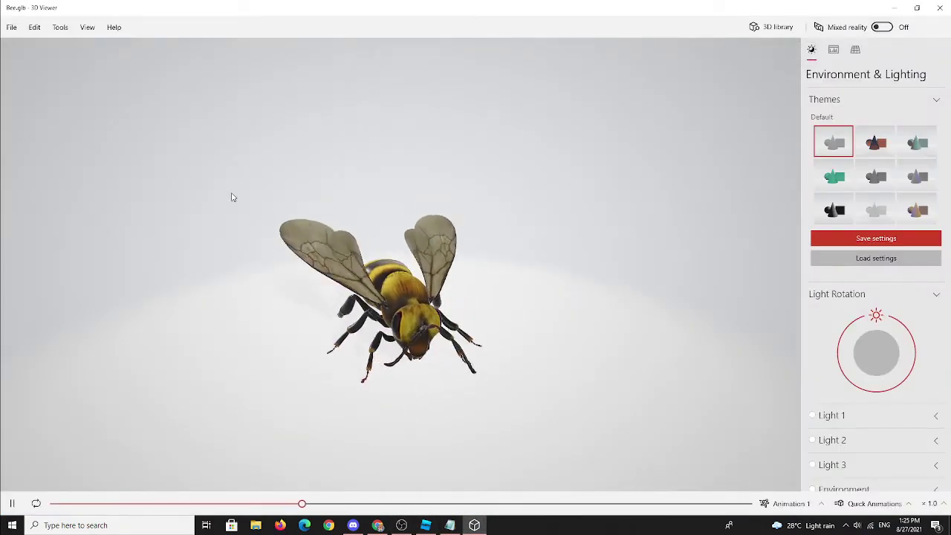
# Open the exported wadaw file from the recent files in 3D Viewer
pyautogui.click(11, 27)
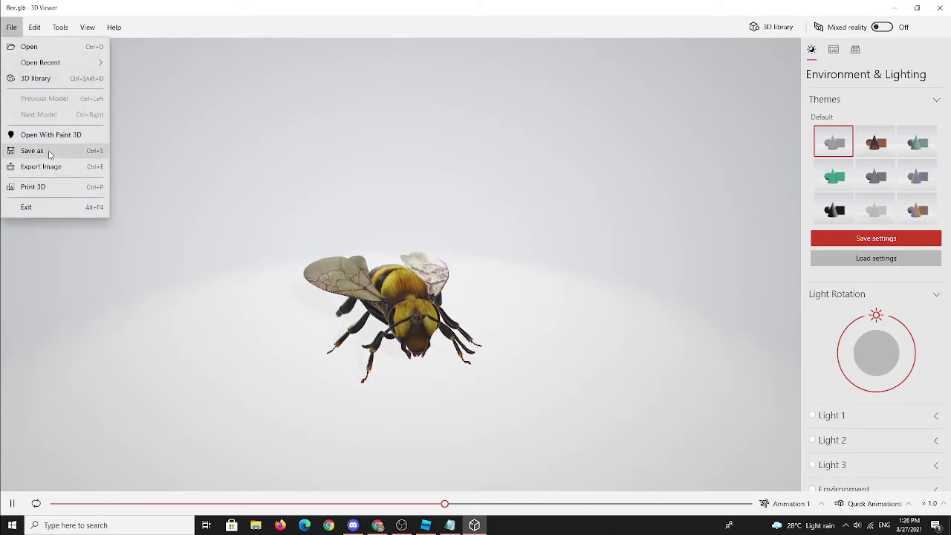
pyautogui.click(13, 29)
pyautogui.click(13, 30)
pyautogui.click(52, 49)
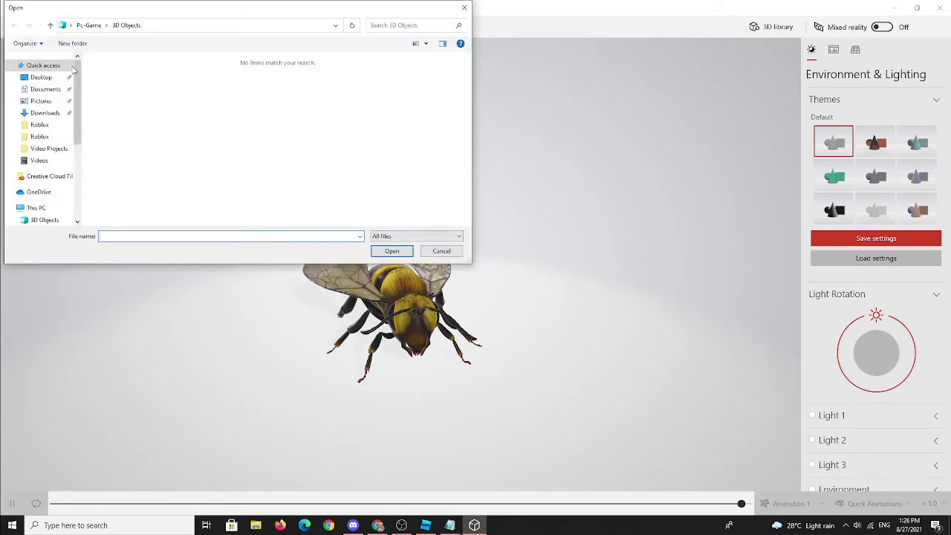
pyautogui.click(42, 65)
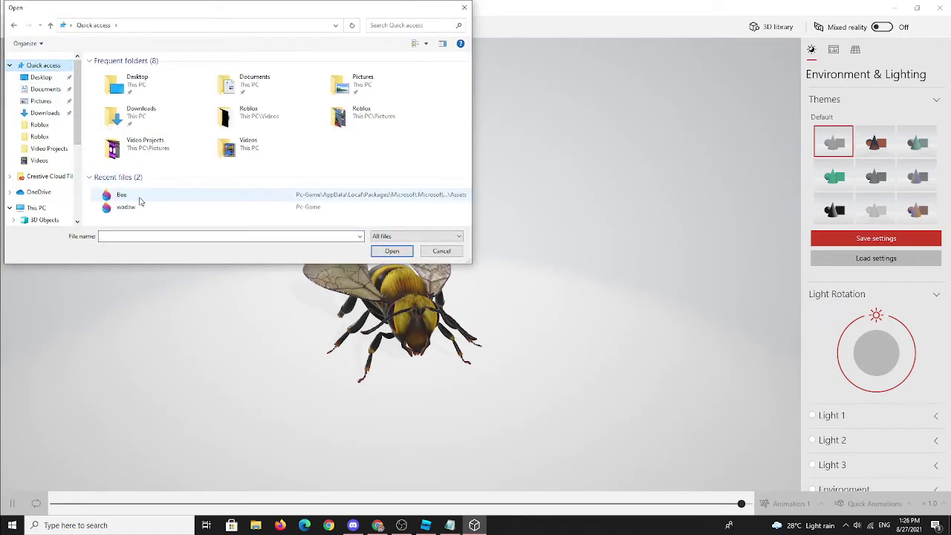
pyautogui.doubleClick(137, 208)
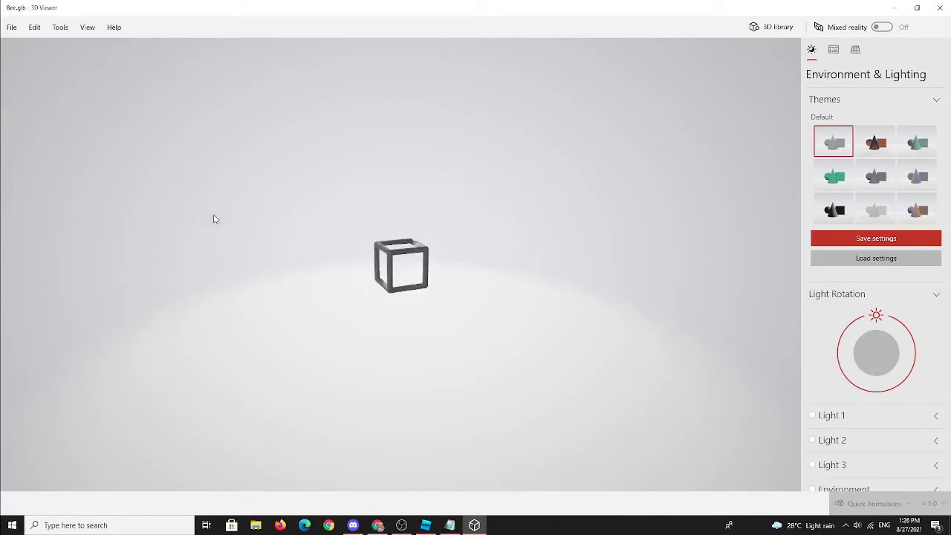
# Switch to Notepad and replace the note with "and u need to wait"
pyautogui.click(450, 525)
pyautogui.hotkey('ctrl', 'a')
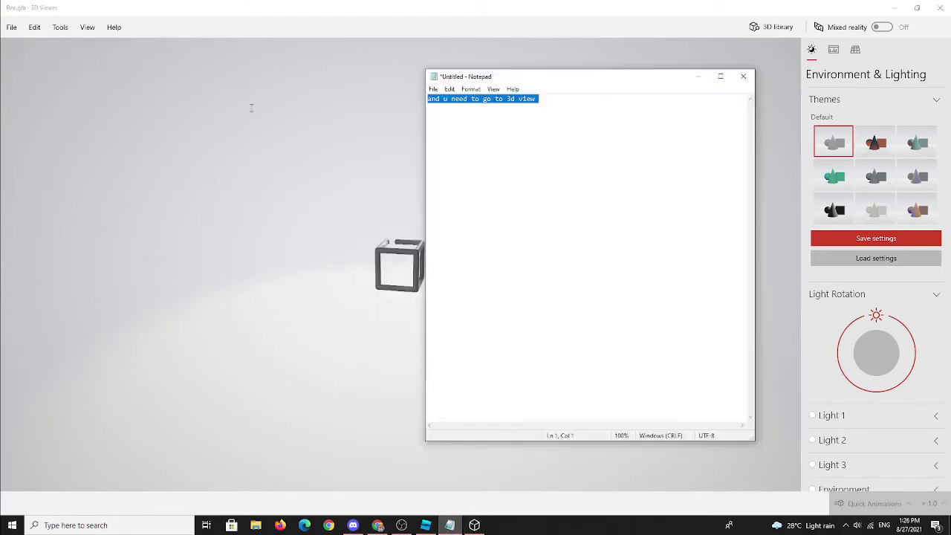
pyautogui.write('and u n')
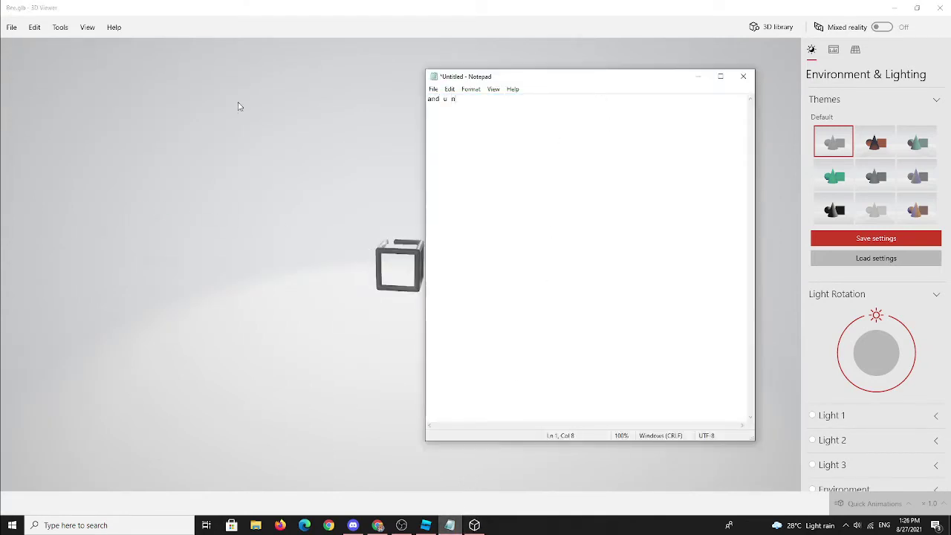
pyautogui.write('eed to wait')
pyautogui.press('Return')
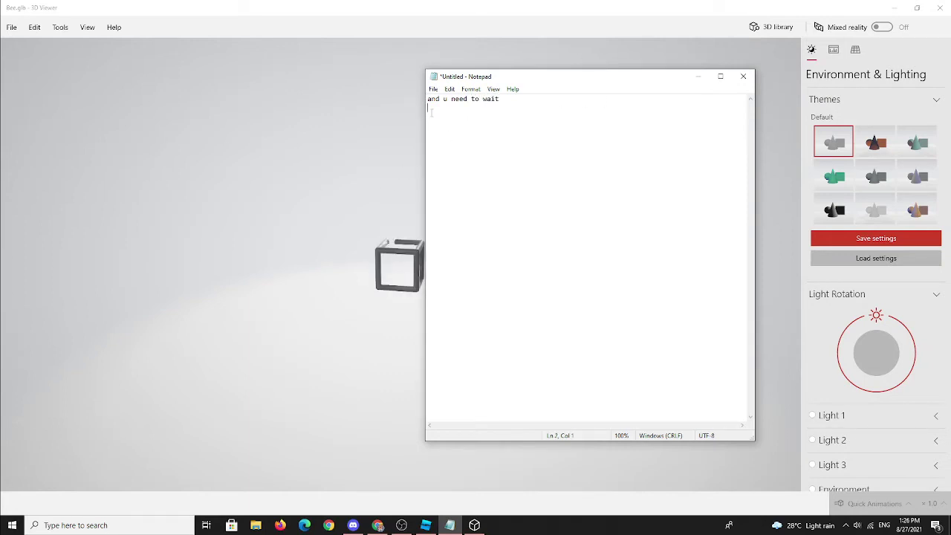
# Shrink the Notepad window to a short strip and move it clear of the model while the file loads
pyautogui.click(346, 194)
pyautogui.click(450, 527)
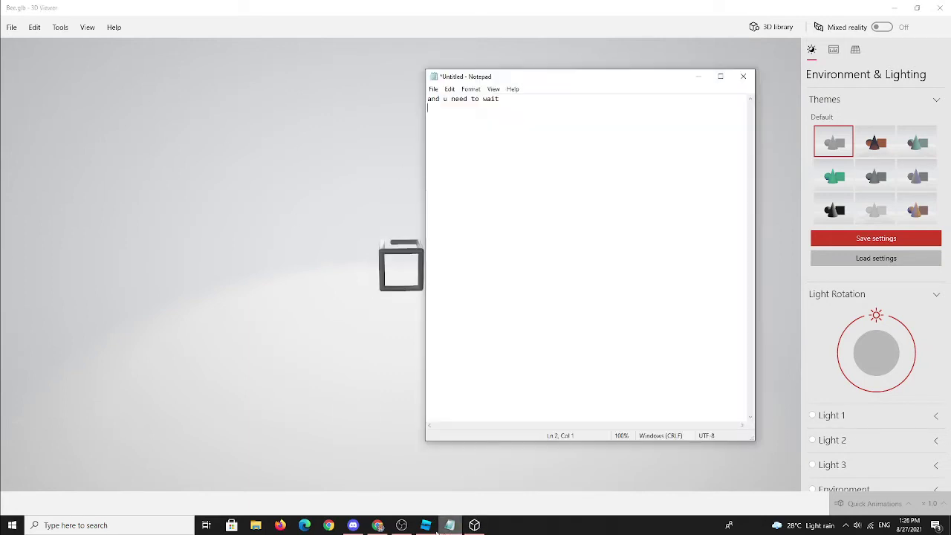
pyautogui.click(396, 394)
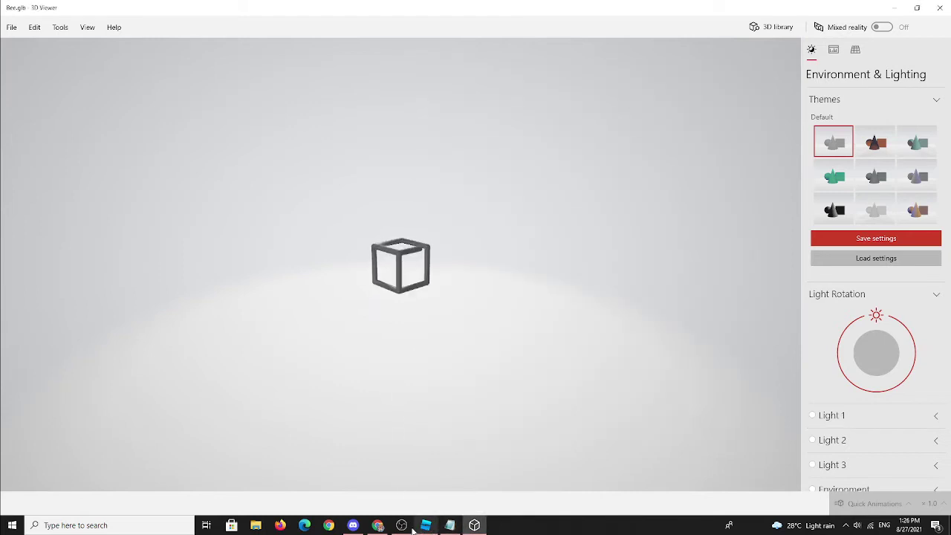
pyautogui.click(449, 525)
pyautogui.moveTo(549, 71); pyautogui.dragTo(534, 36)
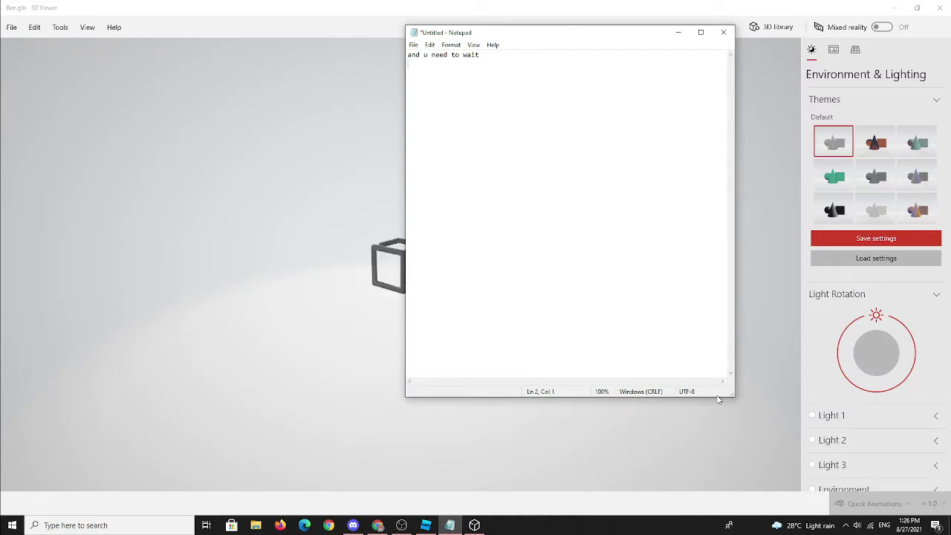
pyautogui.moveTo(514, 397); pyautogui.dragTo(513, 103)
pyautogui.moveTo(556, 37); pyautogui.dragTo(640, 49)
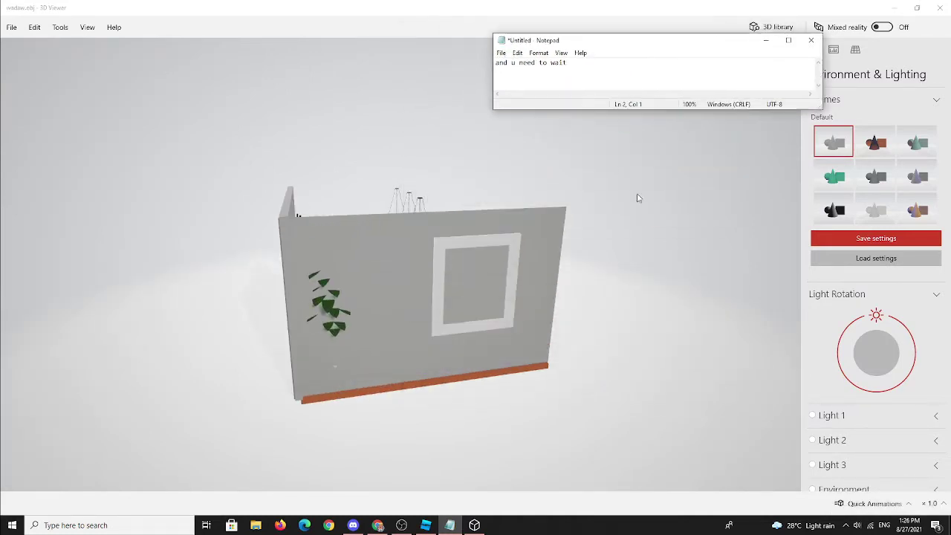
# Frame the loaded room closely in 3D Viewer and replace the Notepad note with "and it look like this"
pyautogui.click(529, 302)
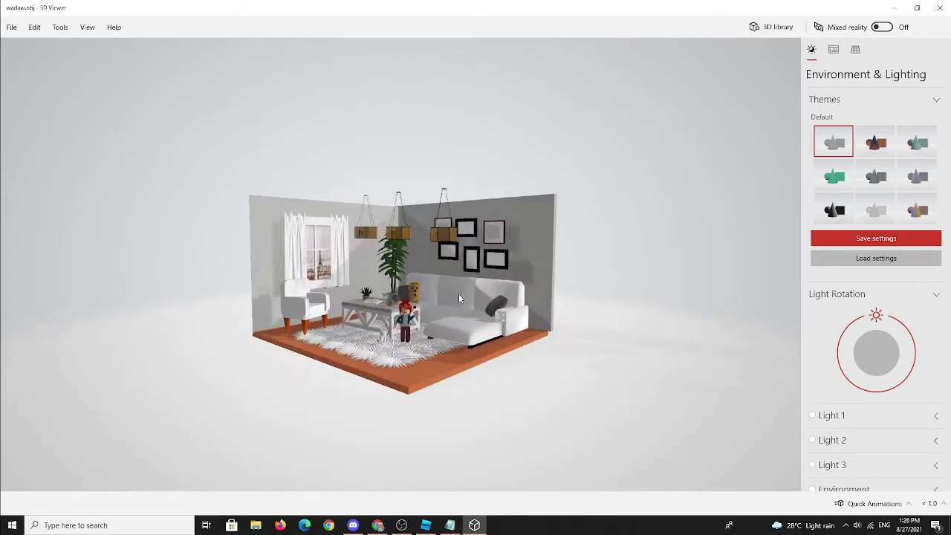
pyautogui.scroll(3, 455, 332)
pyautogui.click(448, 524)
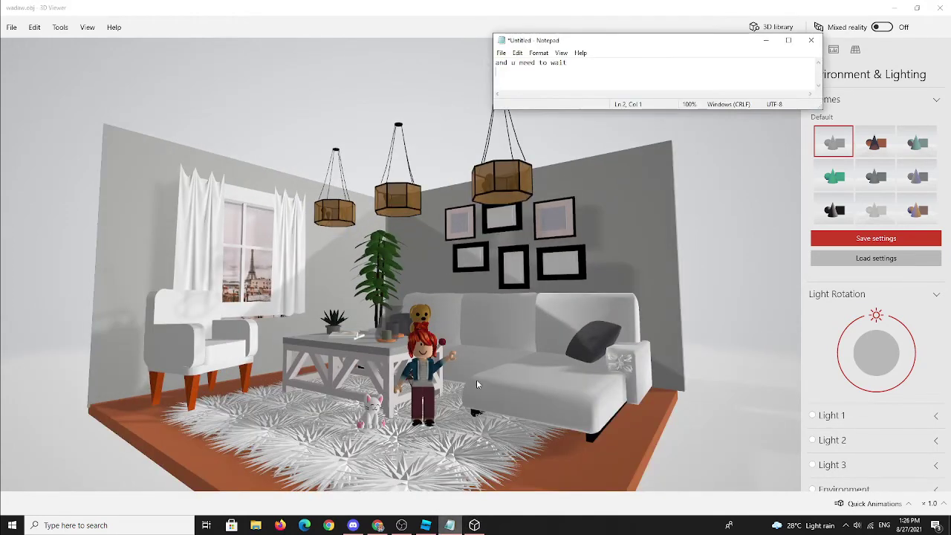
pyautogui.moveTo(601, 72); pyautogui.dragTo(458, 67)
pyautogui.press('Delete')
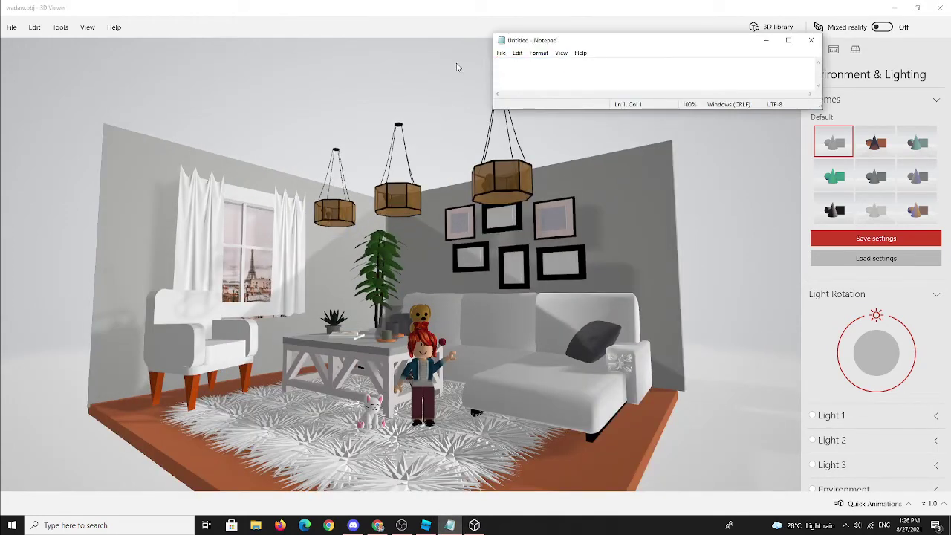
pyautogui.write('and it look like this')
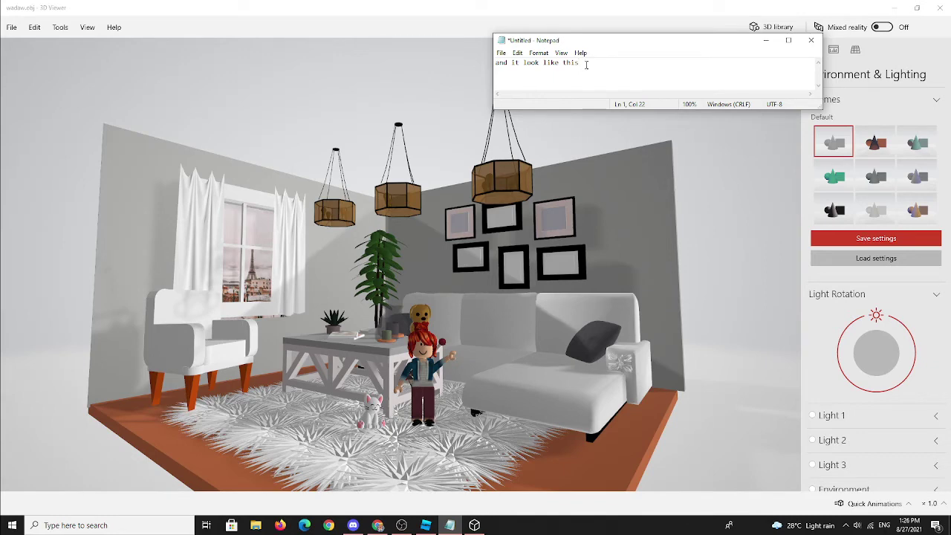
pyautogui.click(402, 525)
pyautogui.click(495, 484)
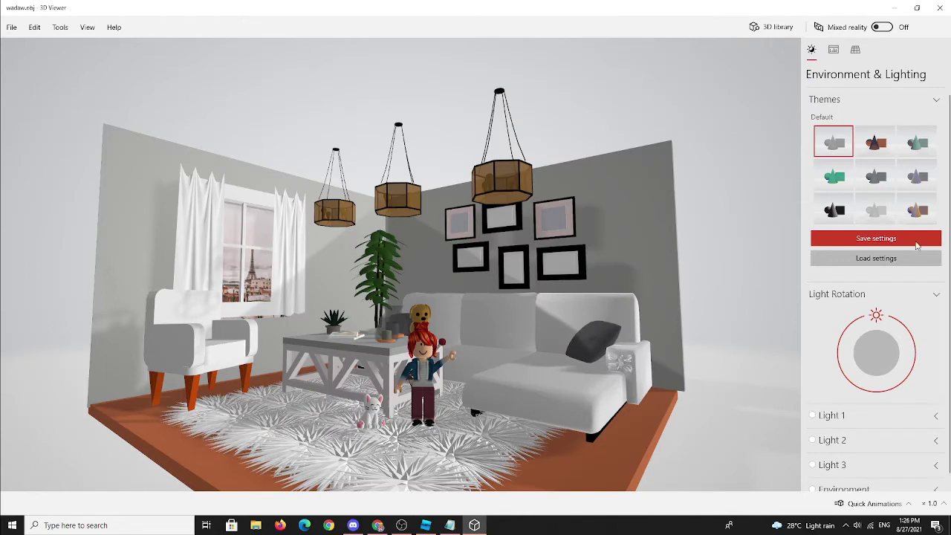
# Replace the Notepad note with "u can chose the light to be more realistic" and return to 3D Viewer
pyautogui.click(450, 525)
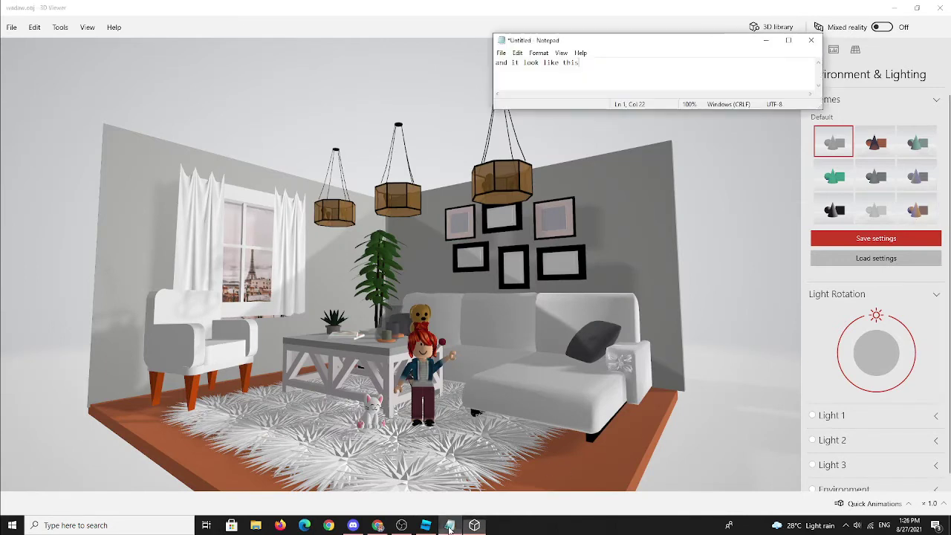
pyautogui.hotkey('ctrl', 'a')
pyautogui.write('u')
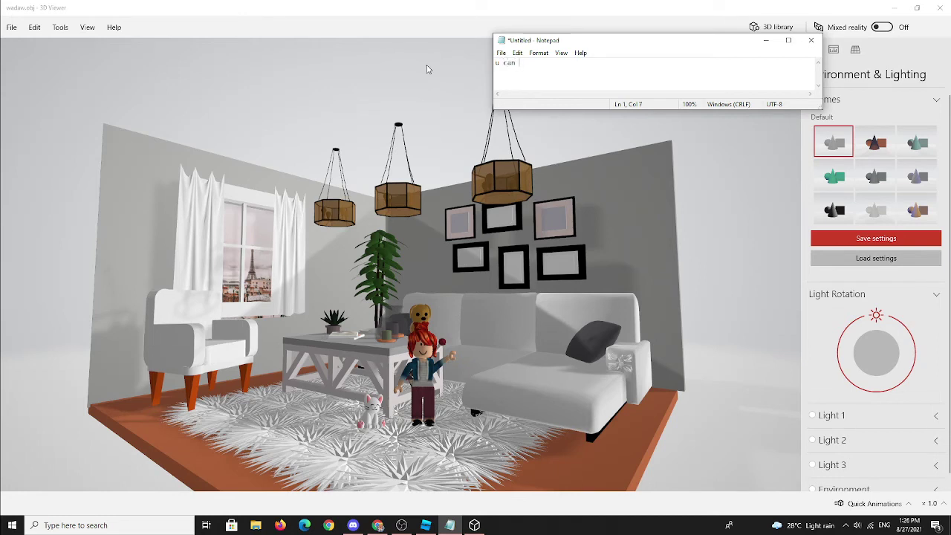
pyautogui.write(' can schose the light to be mo')
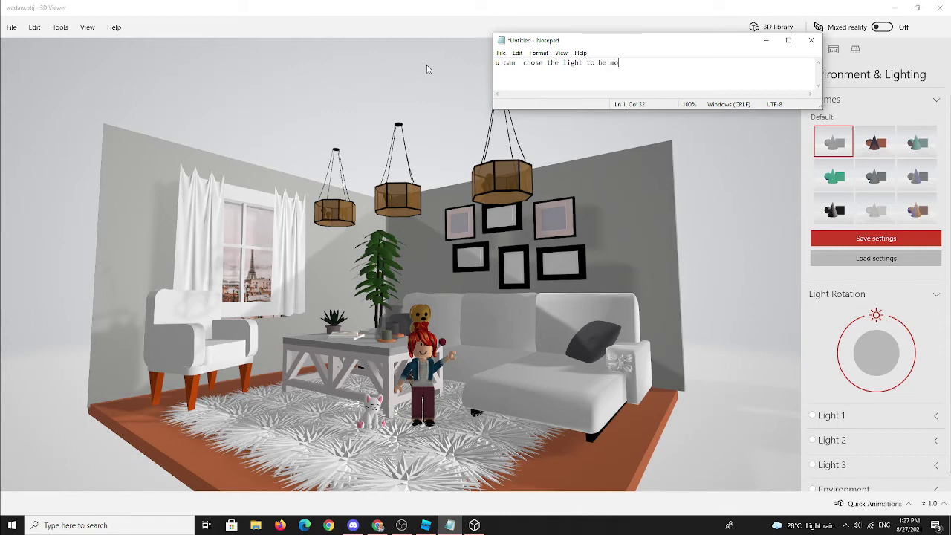
pyautogui.write('re realistic')
pyautogui.click(658, 243)
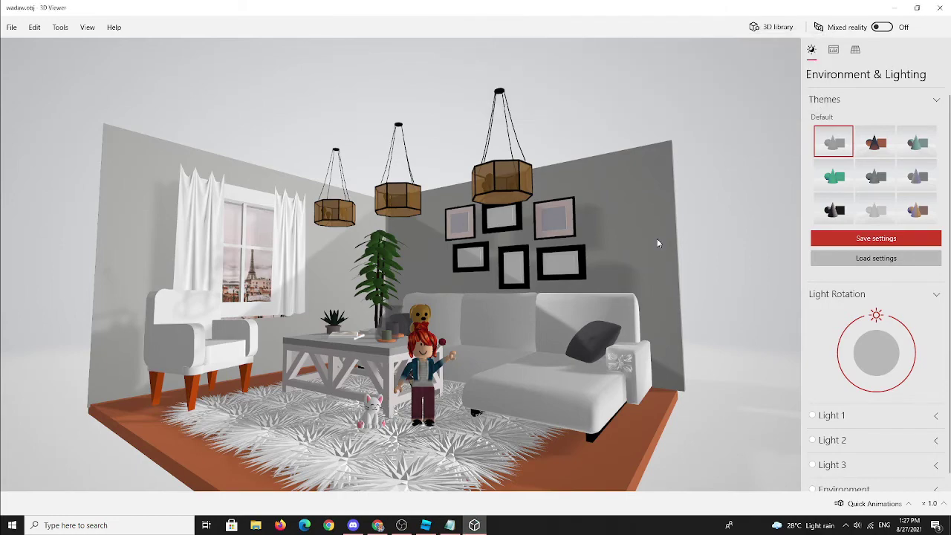
# Try several lighting themes with different light rotations, including the orange-purple and green ones, and go back to the default grey theme
pyautogui.click(918, 210)
pyautogui.moveTo(849, 322); pyautogui.dragTo(882, 388)
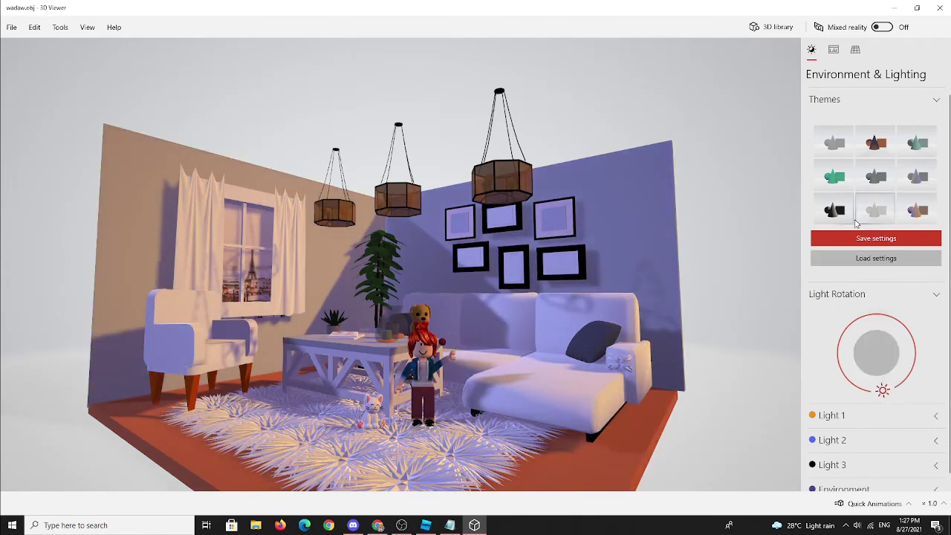
pyautogui.click(873, 211)
pyautogui.moveTo(876, 352); pyautogui.dragTo(890, 385)
pyautogui.click(833, 223)
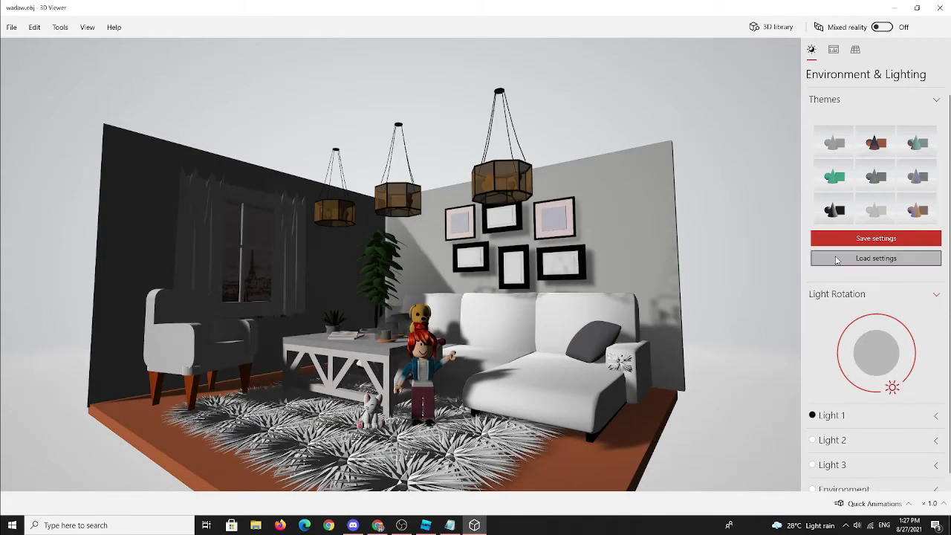
pyautogui.click(833, 176)
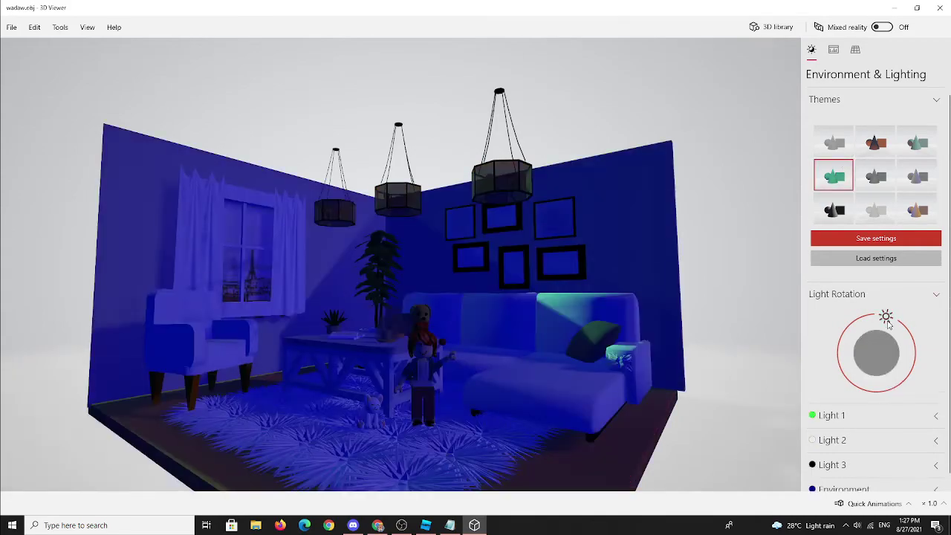
pyautogui.moveTo(888, 324); pyautogui.dragTo(876, 384)
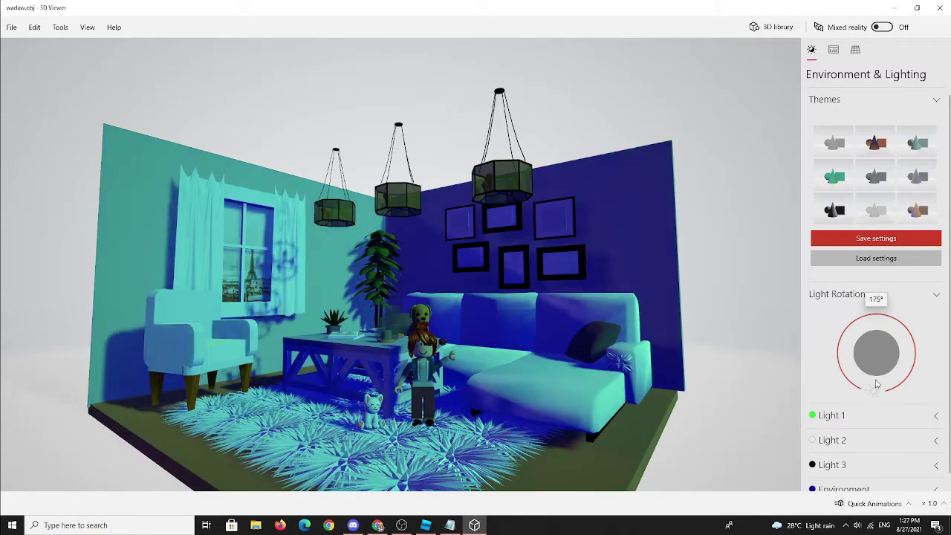
pyautogui.click(834, 141)
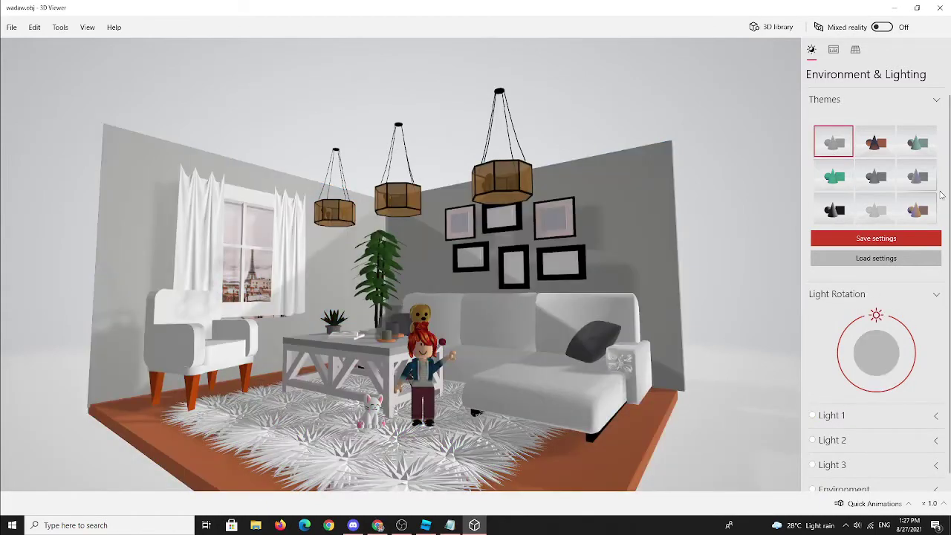
# Apply the orange-purple lighting theme, rotate the light slightly, and frame the room closely around the avatar and plush in full-colour shading
pyautogui.click(916, 210)
pyautogui.moveTo(867, 341)
pyautogui.mouseDown()
pyautogui.moveTo(870, 349)
pyautogui.moveTo(865, 336)
pyautogui.mouseUp()
pyautogui.moveTo(676, 350); pyautogui.dragTo(659, 374, button='right')
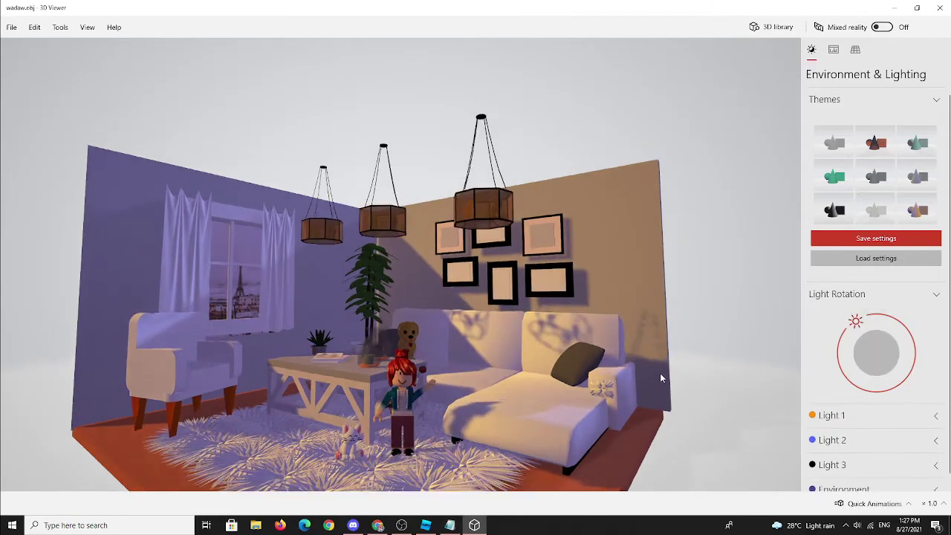
pyautogui.moveTo(659, 378); pyautogui.dragTo(664, 356)
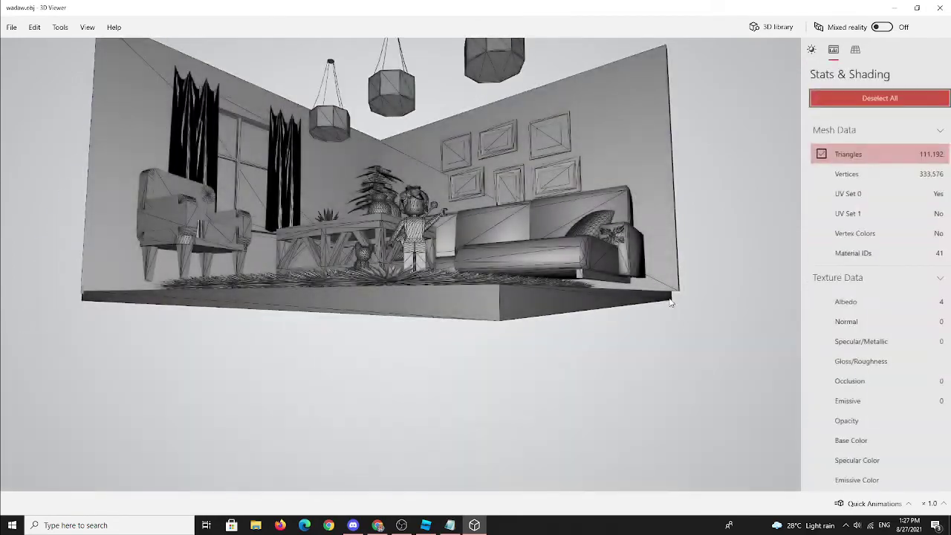
pyautogui.moveTo(684, 363); pyautogui.dragTo(705, 359)
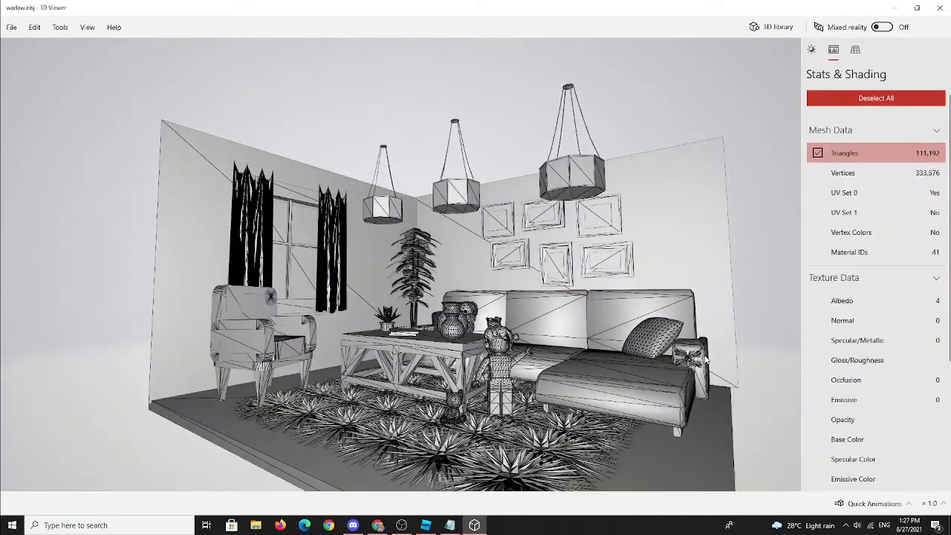
pyautogui.moveTo(706, 360); pyautogui.dragTo(681, 346, button='right')
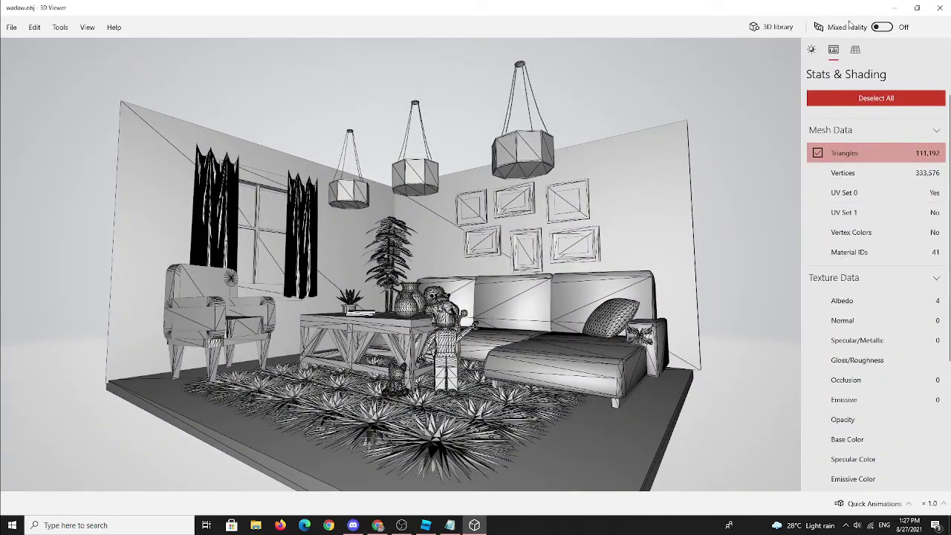
pyautogui.click(810, 51)
pyautogui.scroll(3, 563, 248)
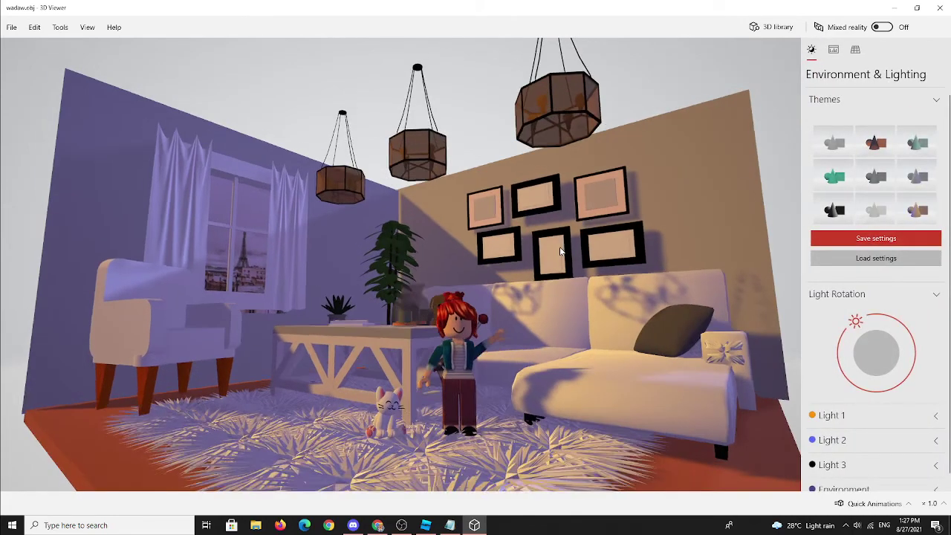
pyautogui.moveTo(560, 251)
pyautogui.mouseDown()
pyautogui.moveTo(555, 243)
pyautogui.moveTo(568, 253)
pyautogui.moveTo(559, 246)
pyautogui.mouseUp()
# Switch to Notepad, replace the note with "and do like this", and return to 3D Viewer
pyautogui.click(449, 525)
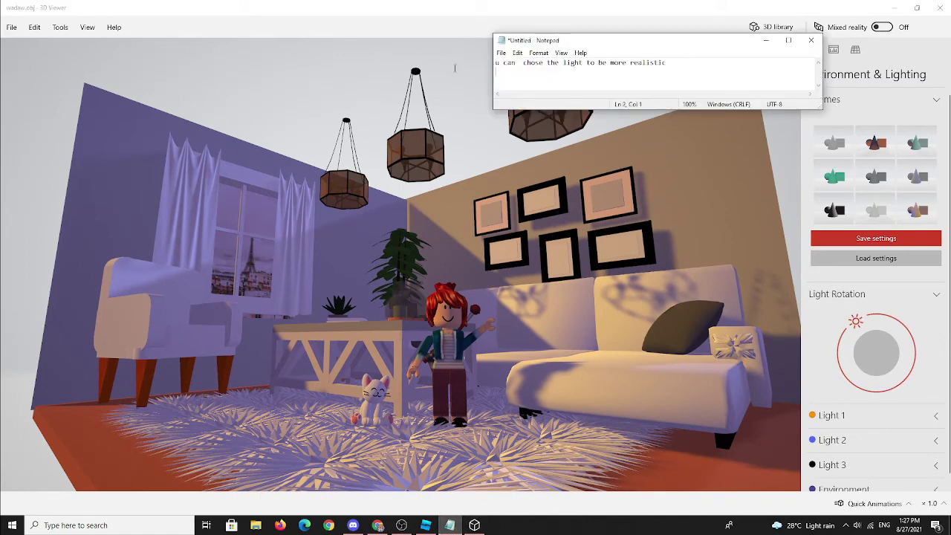
pyautogui.moveTo(701, 61); pyautogui.dragTo(484, 73)
pyautogui.moveTo(694, 62); pyautogui.dragTo(452, 56)
pyautogui.press('BackSpace')
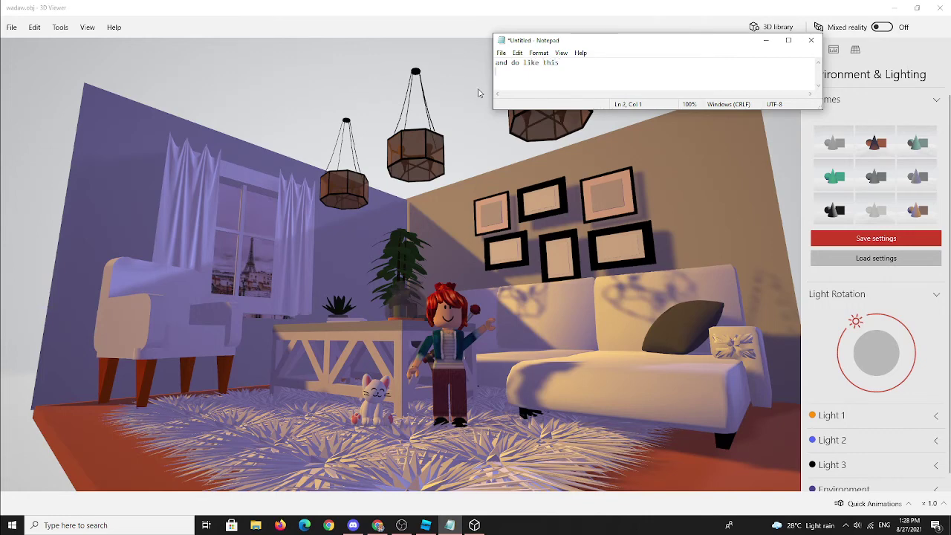
pyautogui.click(479, 153)
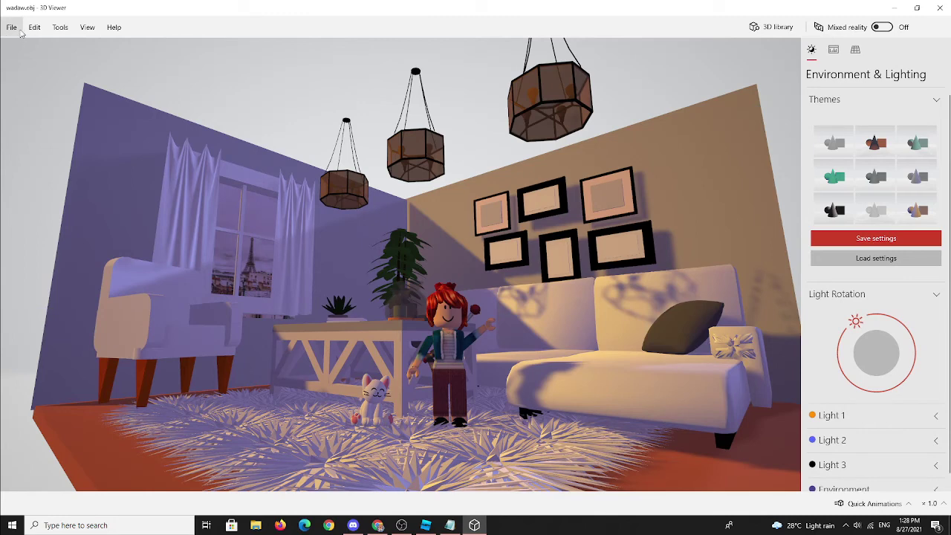
# Open the image export settings for the lit room scene
pyautogui.click(13, 28)
pyautogui.click(12, 28)
pyautogui.click(34, 28)
pyautogui.click(12, 28)
pyautogui.click(13, 27)
pyautogui.click(14, 29)
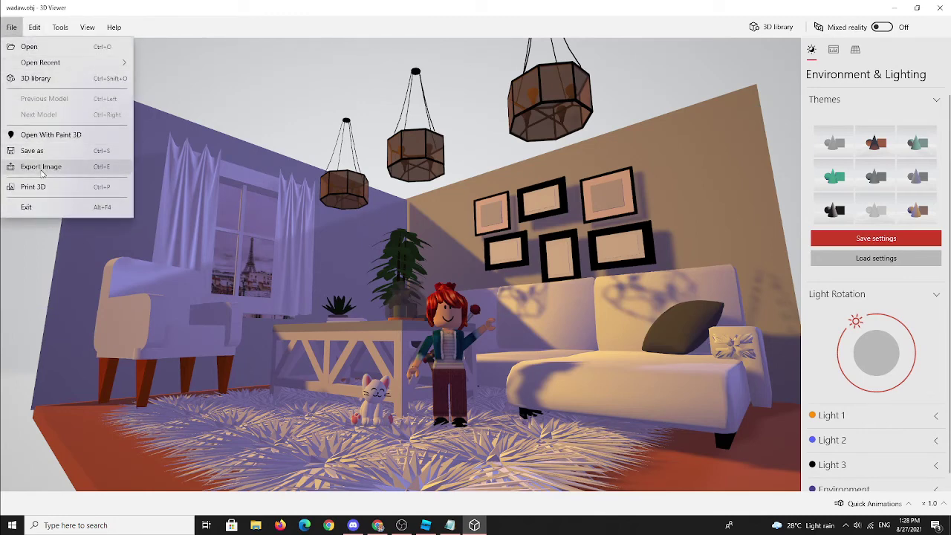
pyautogui.click(43, 173)
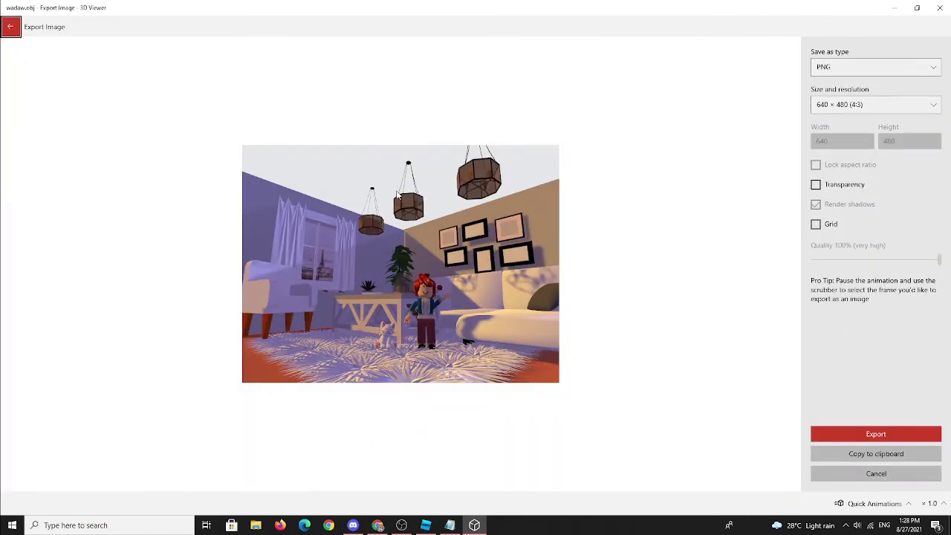
# Keep PNG as the export format, set the resolution to 1280 × 1024 (5:4), and enable transparency
pyautogui.click(860, 68)
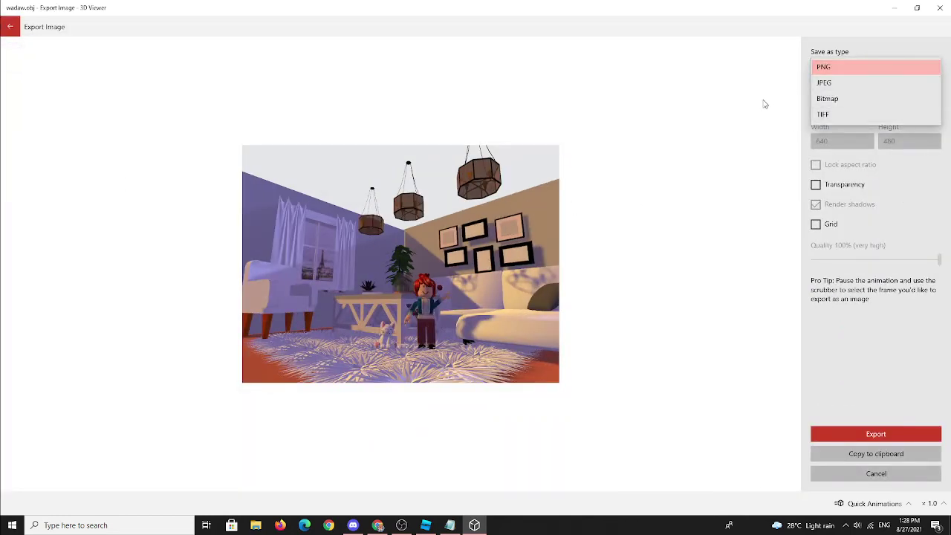
pyautogui.click(765, 104)
pyautogui.click(874, 104)
pyautogui.click(869, 104)
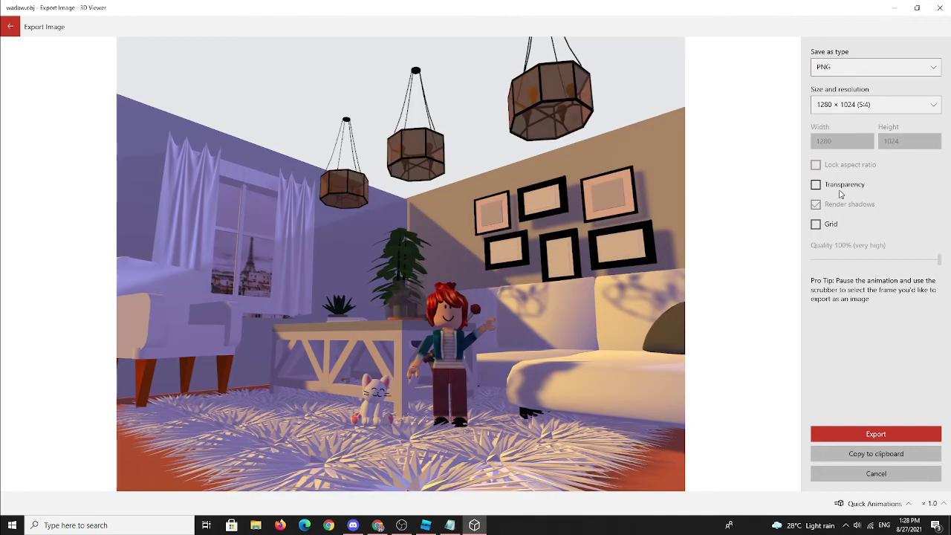
pyautogui.click(835, 185)
# Switch to Notepad, replace the note with "transparency make the backgroud remove", and return to 3D Viewer
pyautogui.click(449, 526)
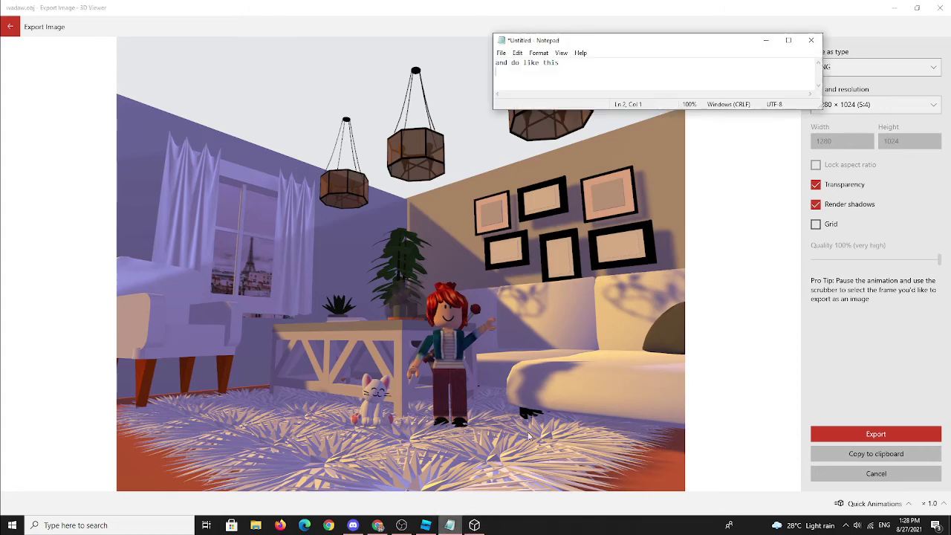
pyautogui.moveTo(670, 60); pyautogui.dragTo(434, 54)
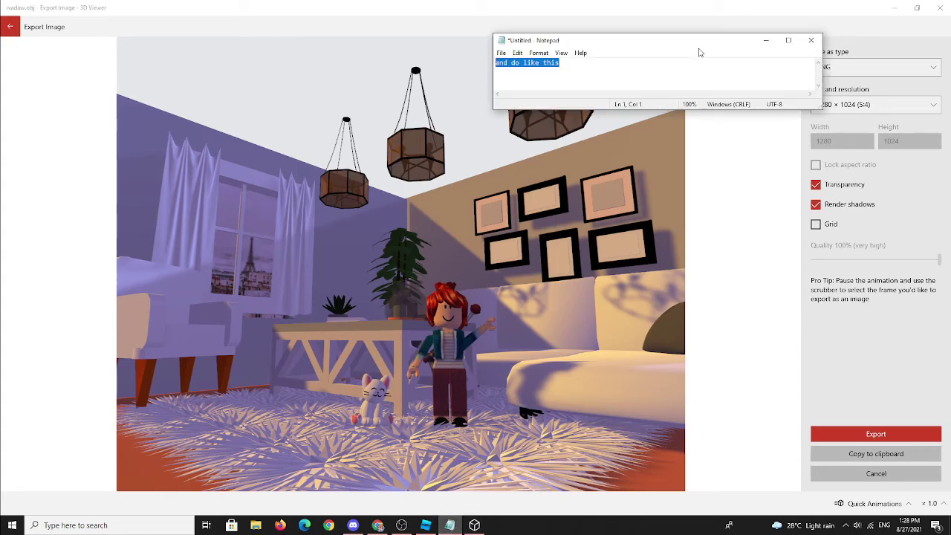
pyautogui.press('BackSpace')
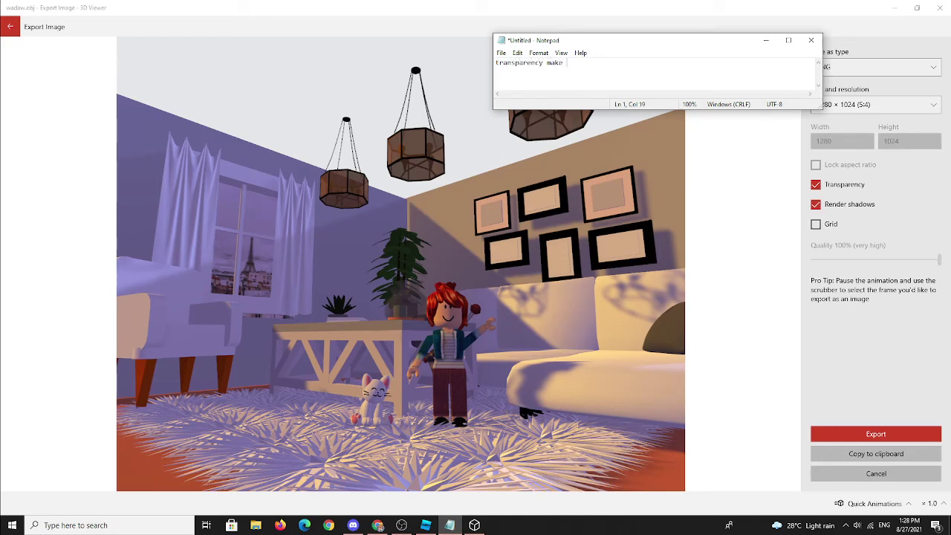
pyautogui.write('transparency make the backgroud remove')
pyautogui.click(584, 165)
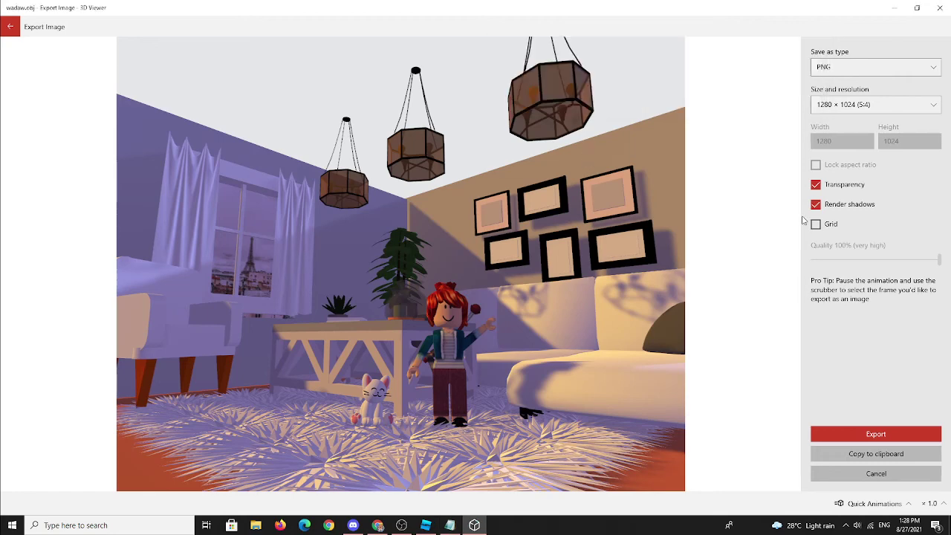
# Export the image to the Pictures folder as a PNG named "me"
pyautogui.click(890, 434)
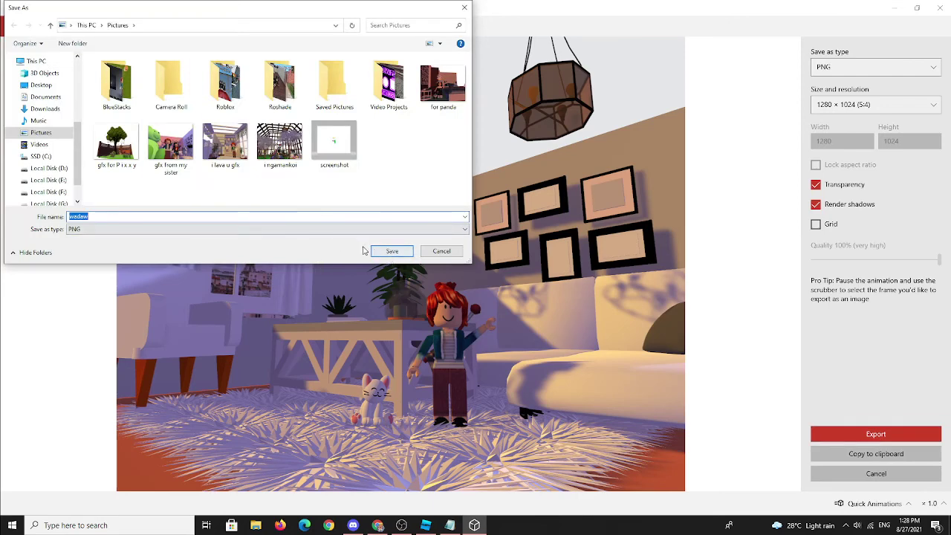
pyautogui.press('BackSpace')
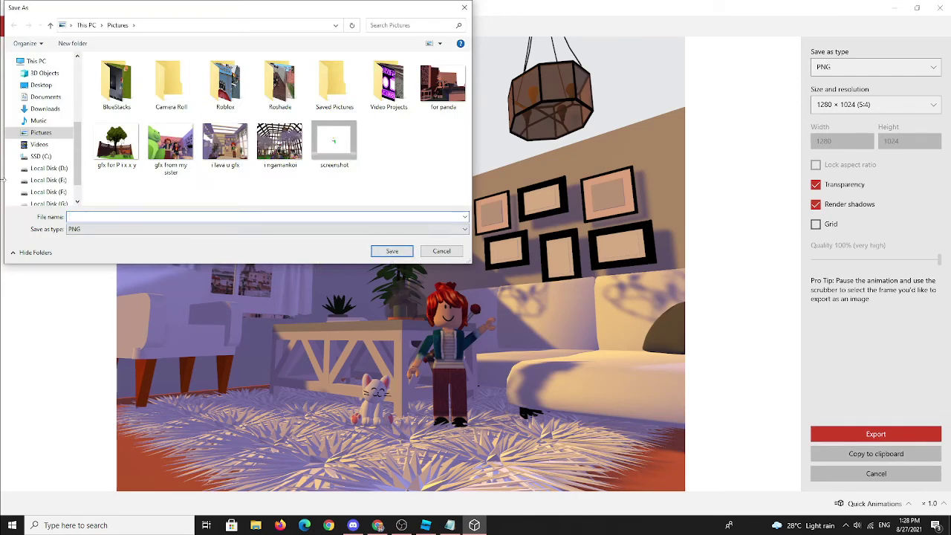
pyautogui.write('me')
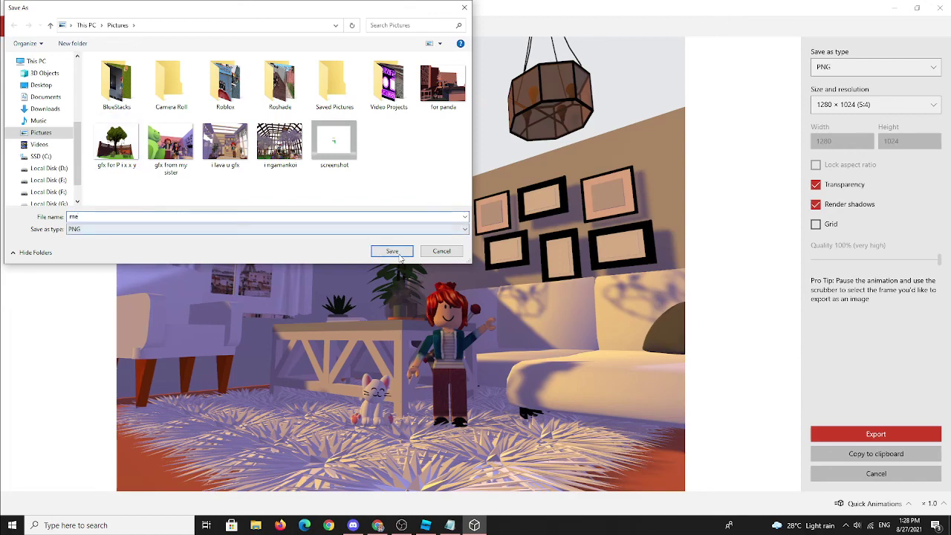
pyautogui.click(393, 252)
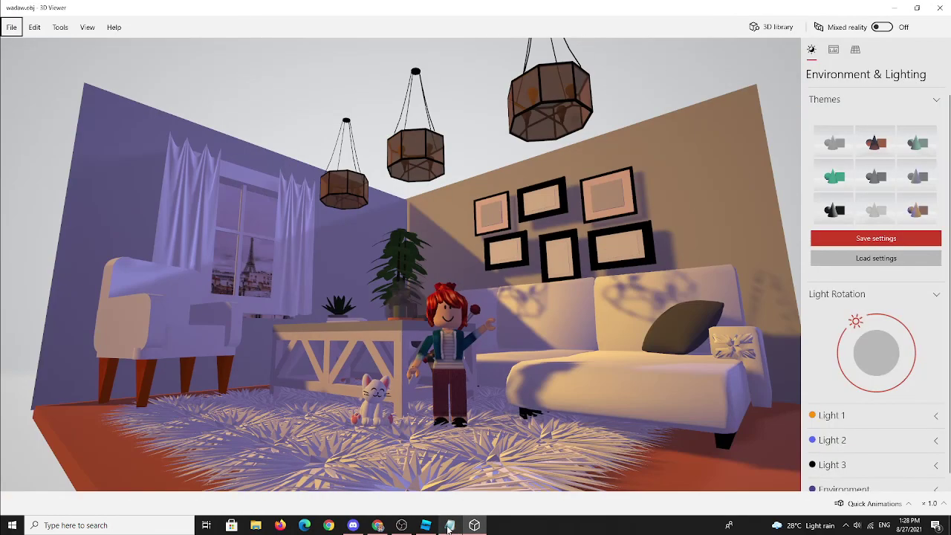
# Replace the Notepad note with "and done ty for waching bye :D" and switch to OBS
pyautogui.click(449, 527)
pyautogui.moveTo(649, 63); pyautogui.dragTo(344, 60)
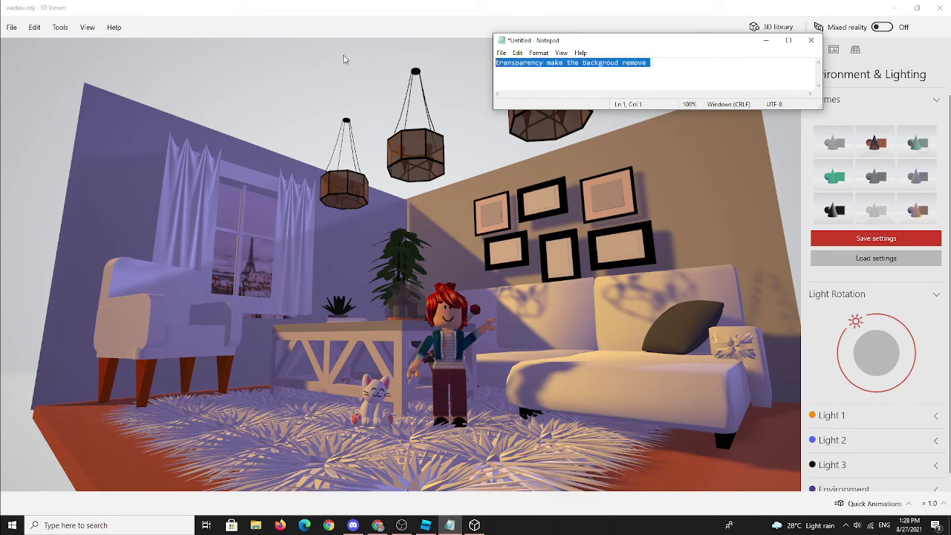
pyautogui.hotkey('ctrl', 'x')
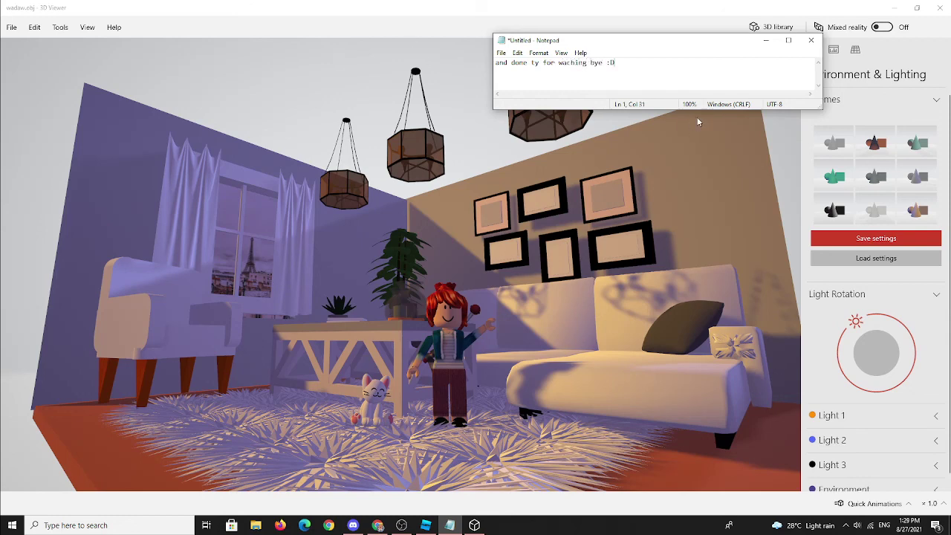
pyautogui.click(693, 220)
pyautogui.click(401, 525)
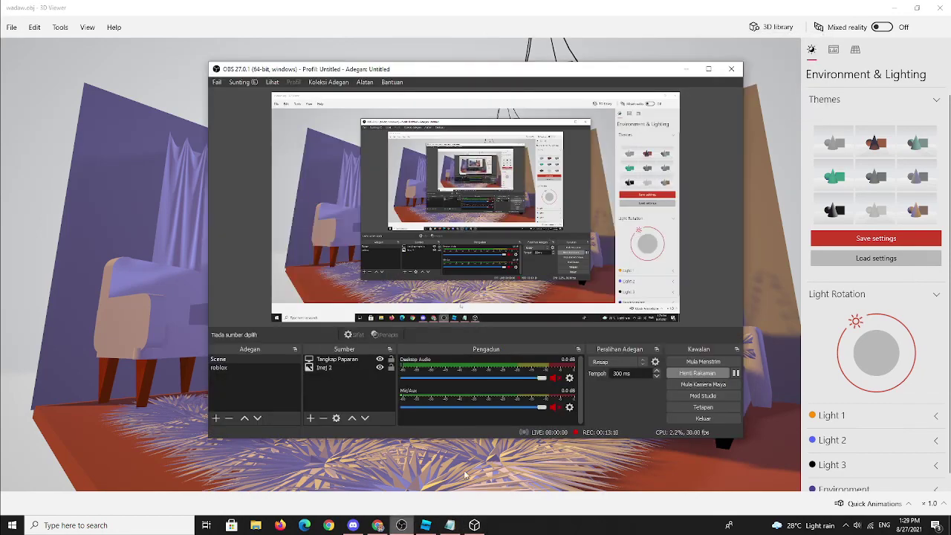